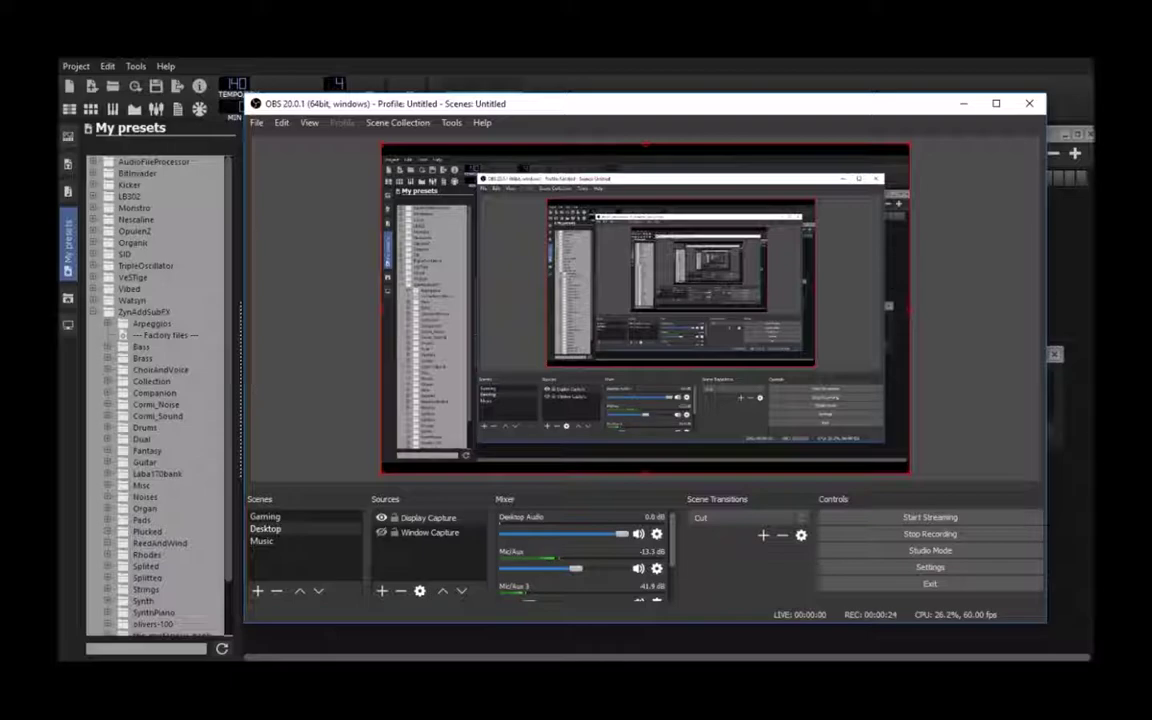
# Switch to LMMS and close the Controller Rack and FX-Mixer windows
pyautogui.hotkey('alt', 'Tab')
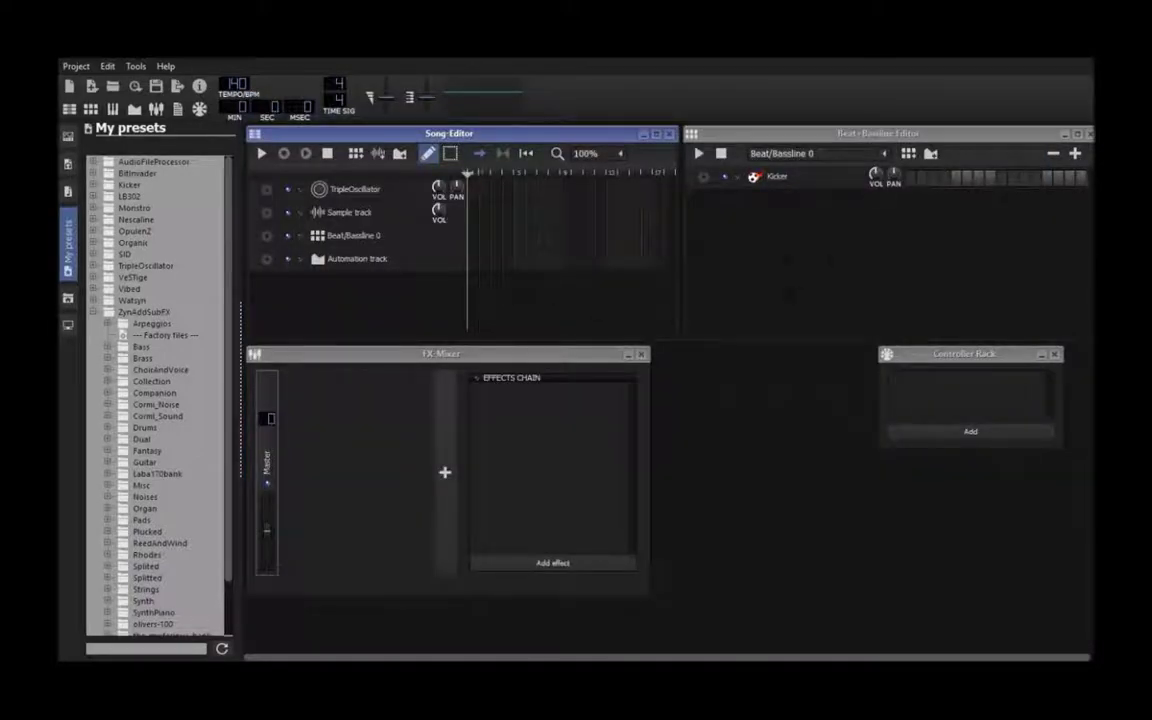
pyautogui.click(1054, 354)
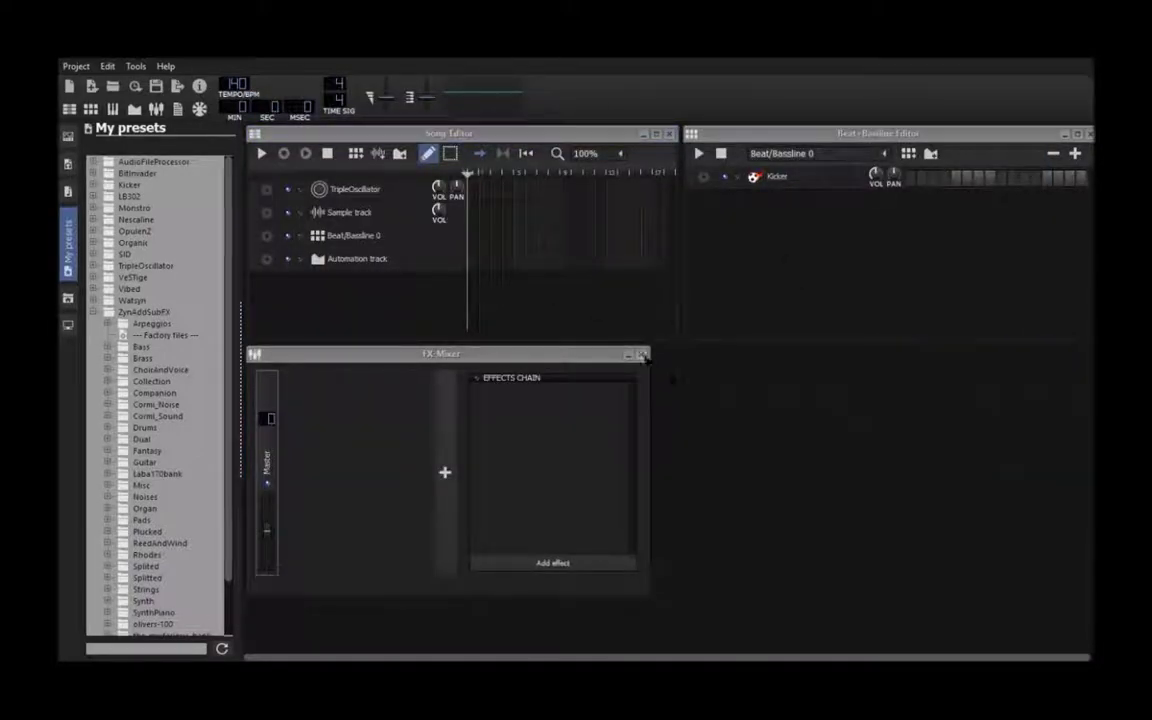
pyautogui.click(641, 354)
# Remove the Kicker track from the Beat+Bassline Editor and close that editor
pyautogui.click(703, 176)
pyautogui.click(708, 214)
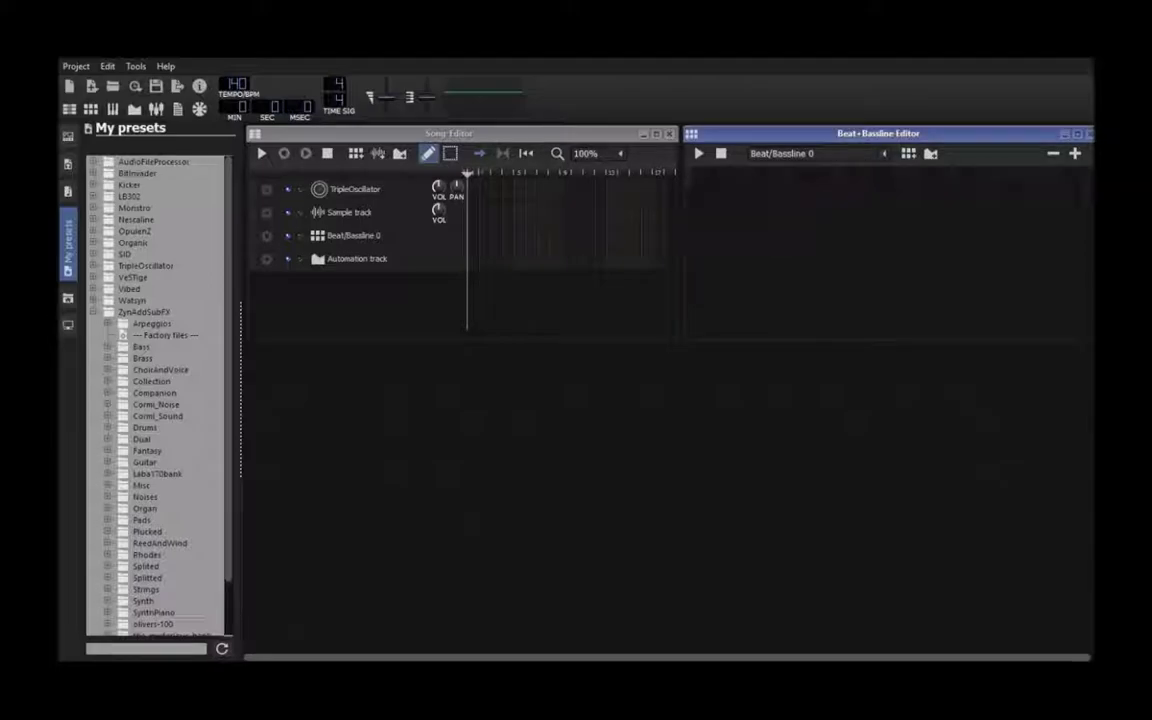
pyautogui.click(1088, 134)
# Remove the four default tracks from the Song-Editor: Sample track, Beat/Bassline 0, Automation track and TripleOscillator
pyautogui.click(266, 212)
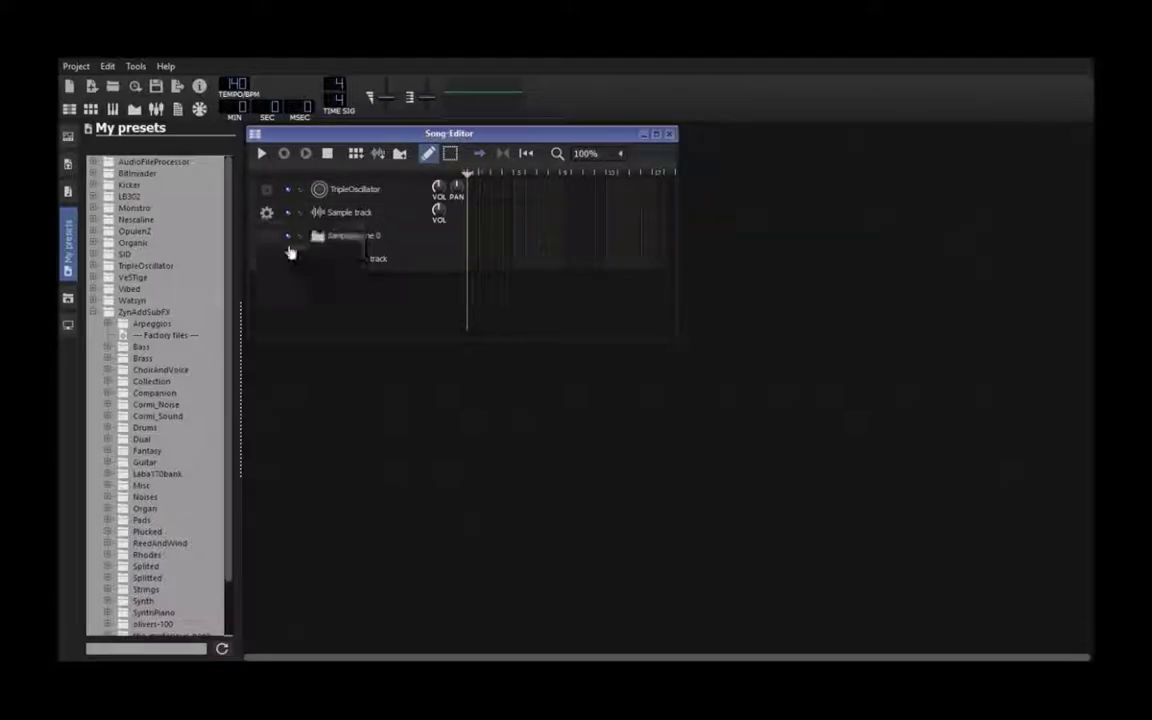
pyautogui.click(290, 246)
pyautogui.click(266, 212)
pyautogui.click(290, 246)
pyautogui.click(266, 212)
pyautogui.click(290, 247)
pyautogui.click(266, 189)
pyautogui.click(290, 224)
# Set the project tempo to 40 BPM
pyautogui.doubleClick(235, 85)
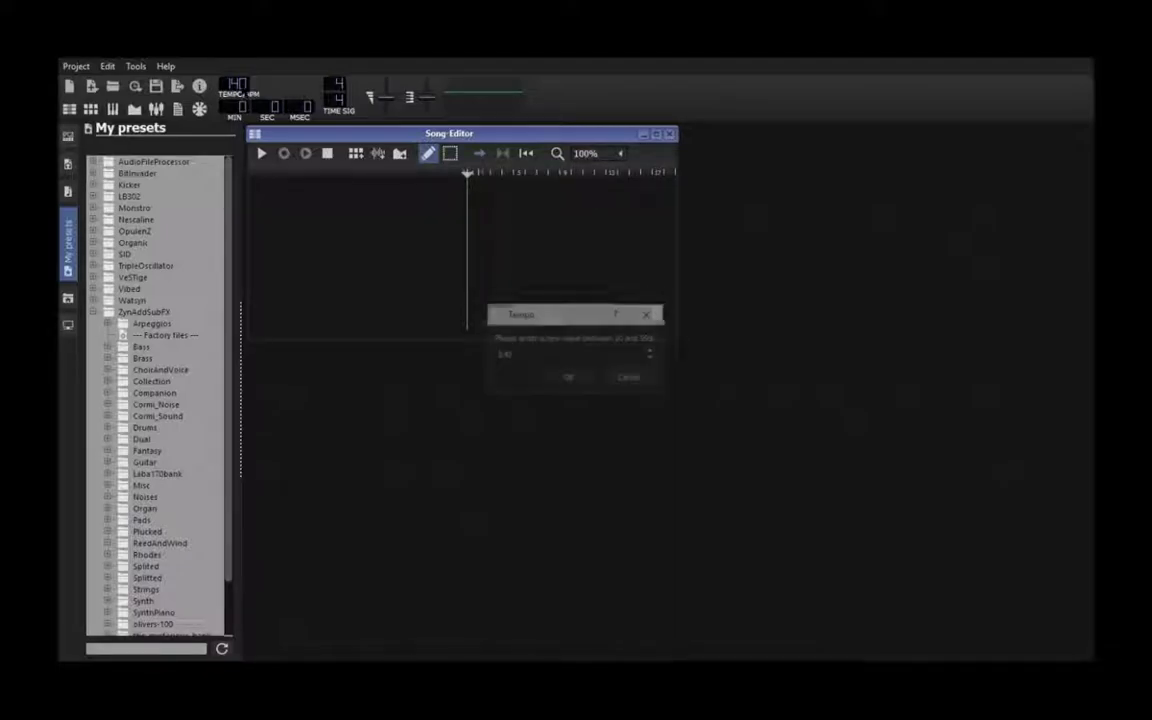
pyautogui.write('40')
pyautogui.press('Return')
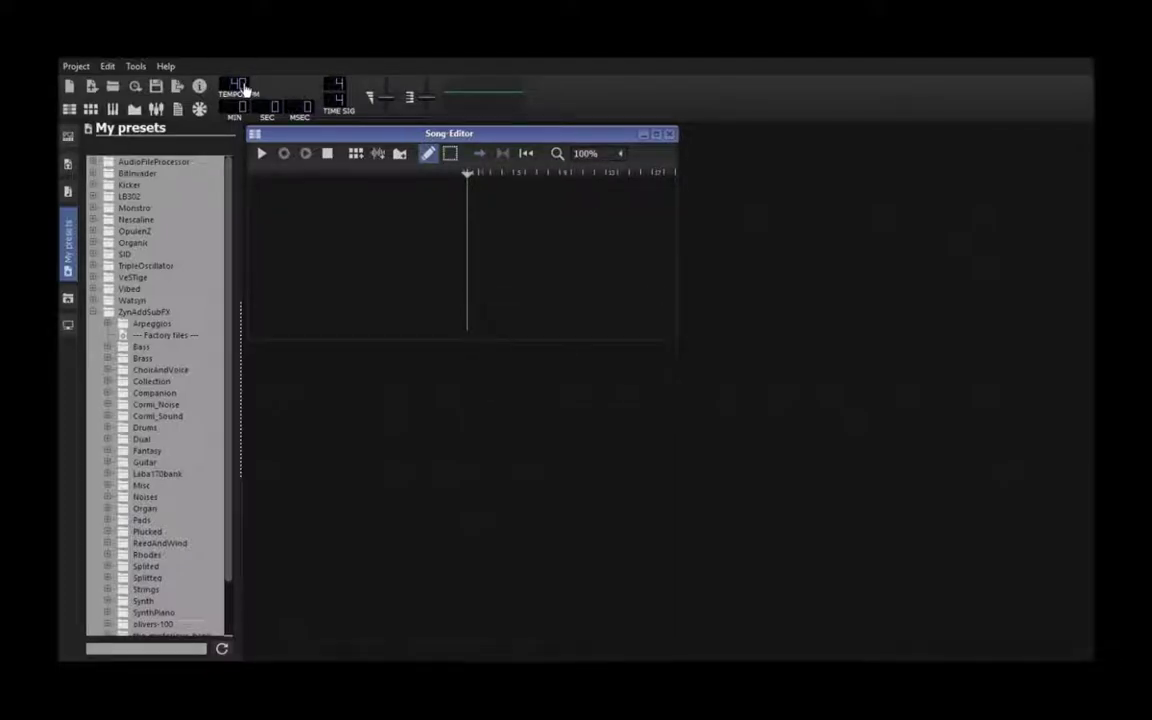
# Set the project tempo to 240 BPM and maximize the Song-Editor
pyautogui.doubleClick(242, 86)
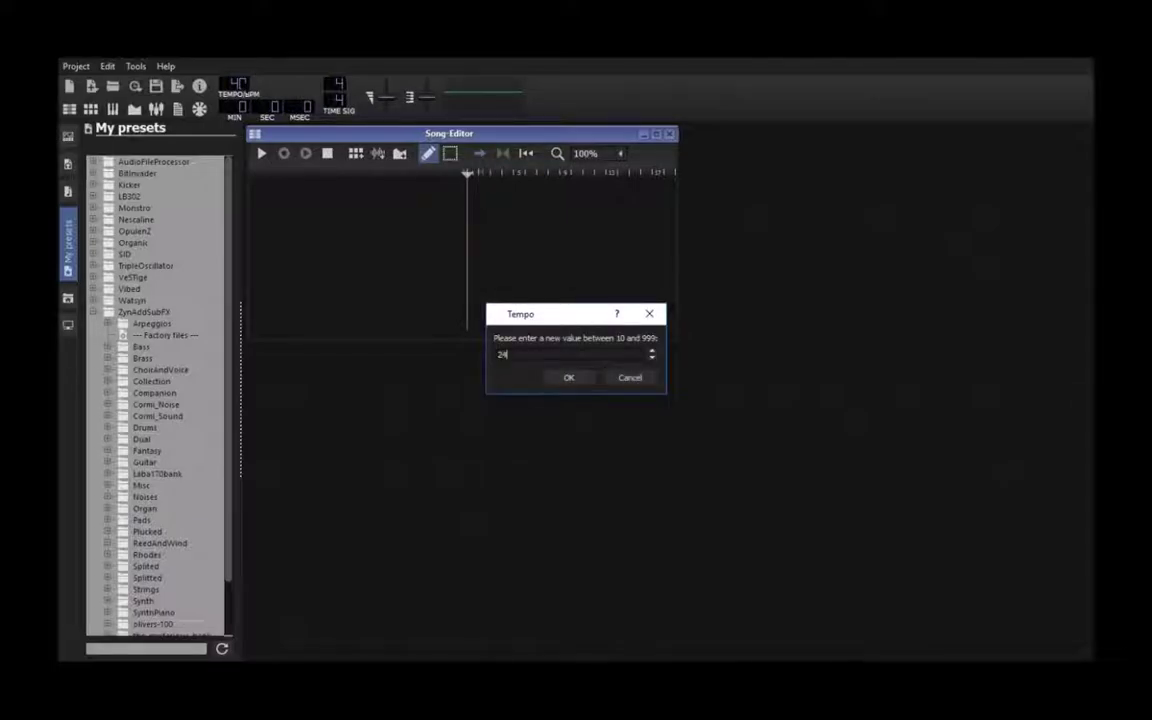
pyautogui.press('Return')
pyautogui.doubleClick(590, 133)
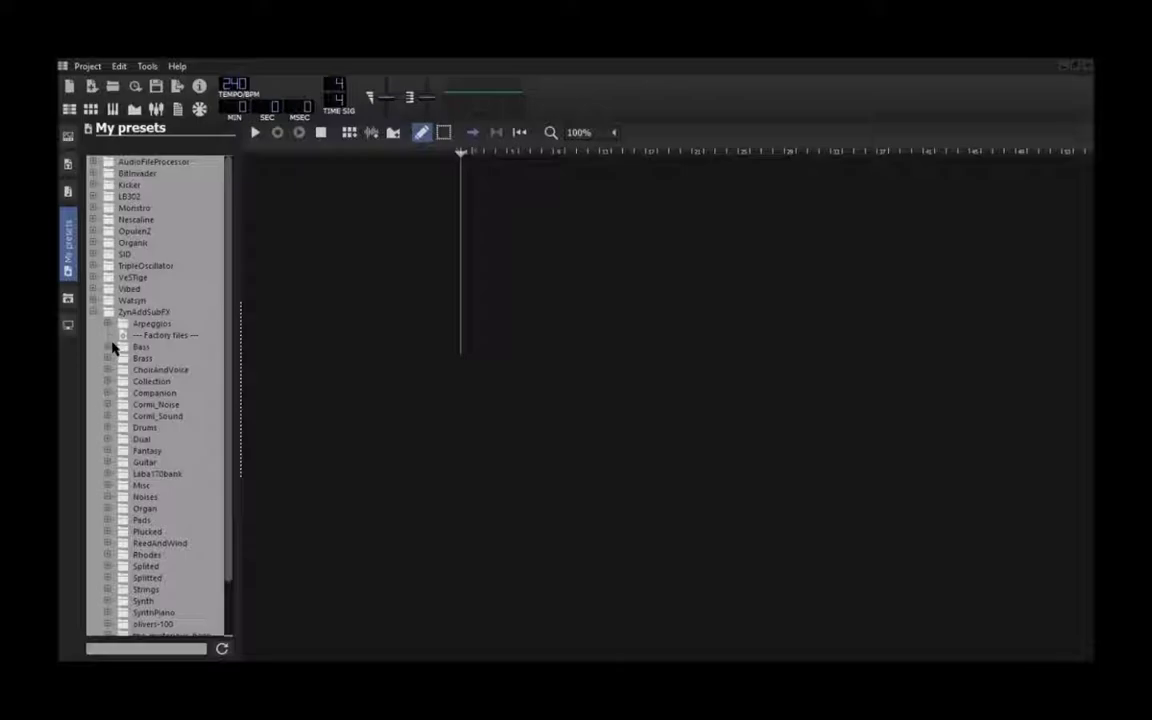
# Add the 0004-Bass 4.xiz preset from the ZynAddSubFX Bass folder to the song as a new track
pyautogui.scroll(-2, 113, 345)
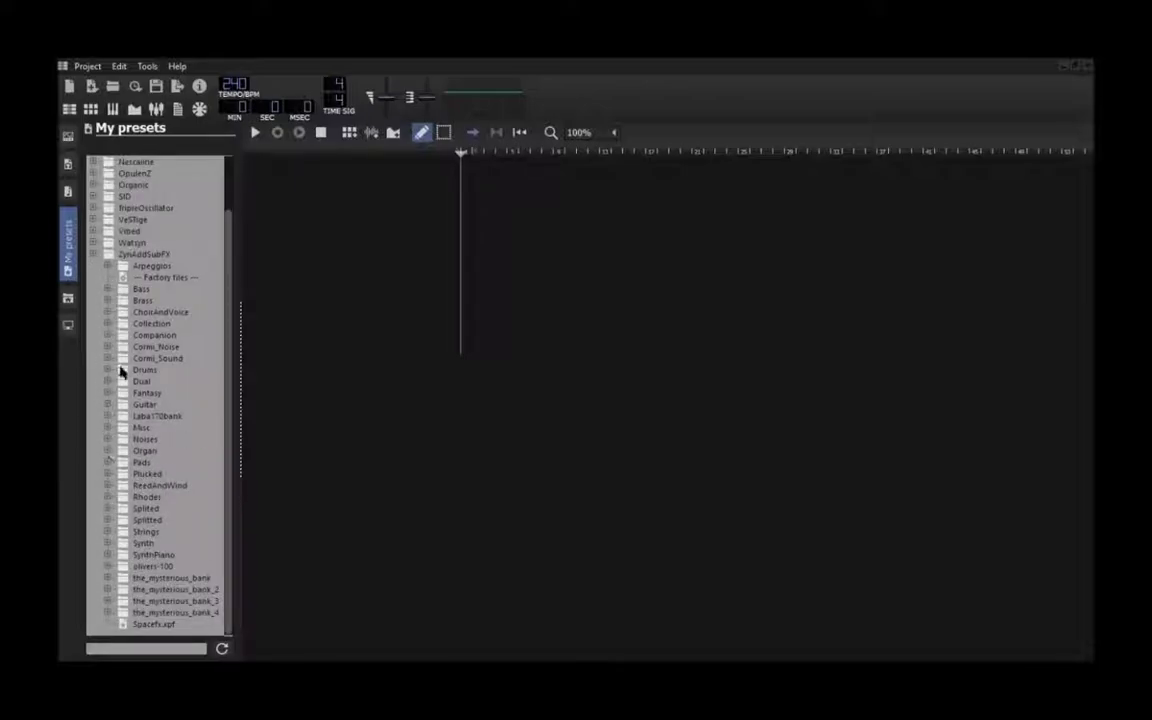
pyautogui.click(109, 290)
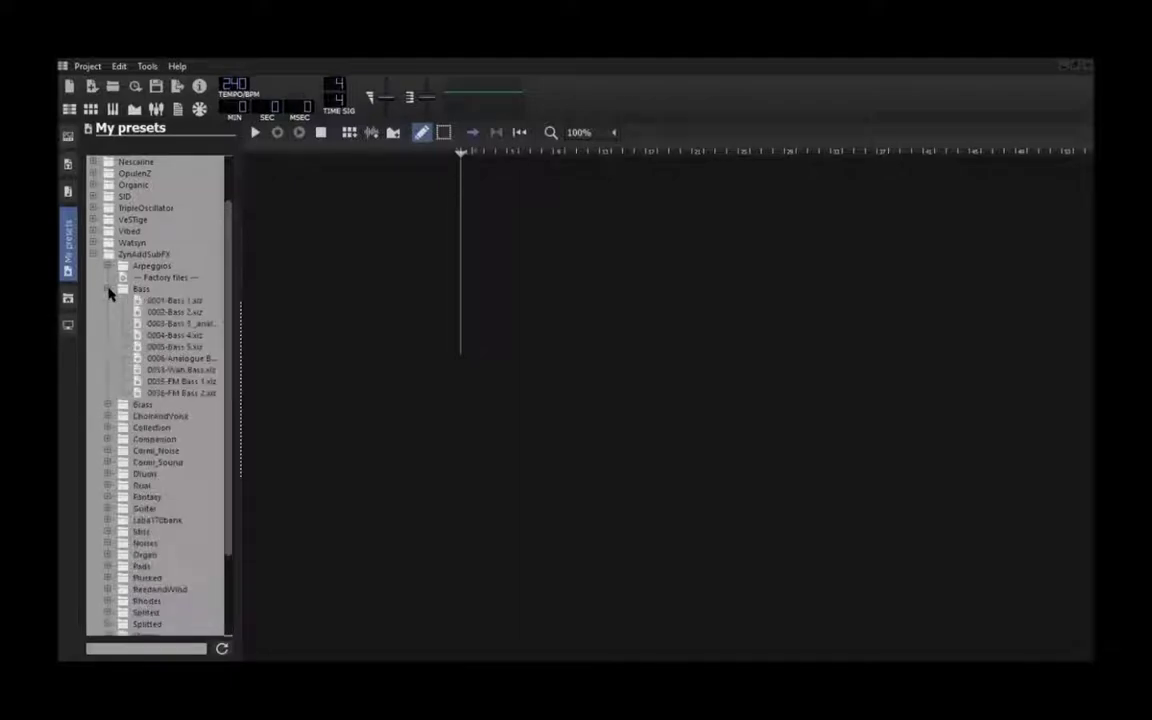
pyautogui.moveTo(185, 335); pyautogui.dragTo(430, 225)
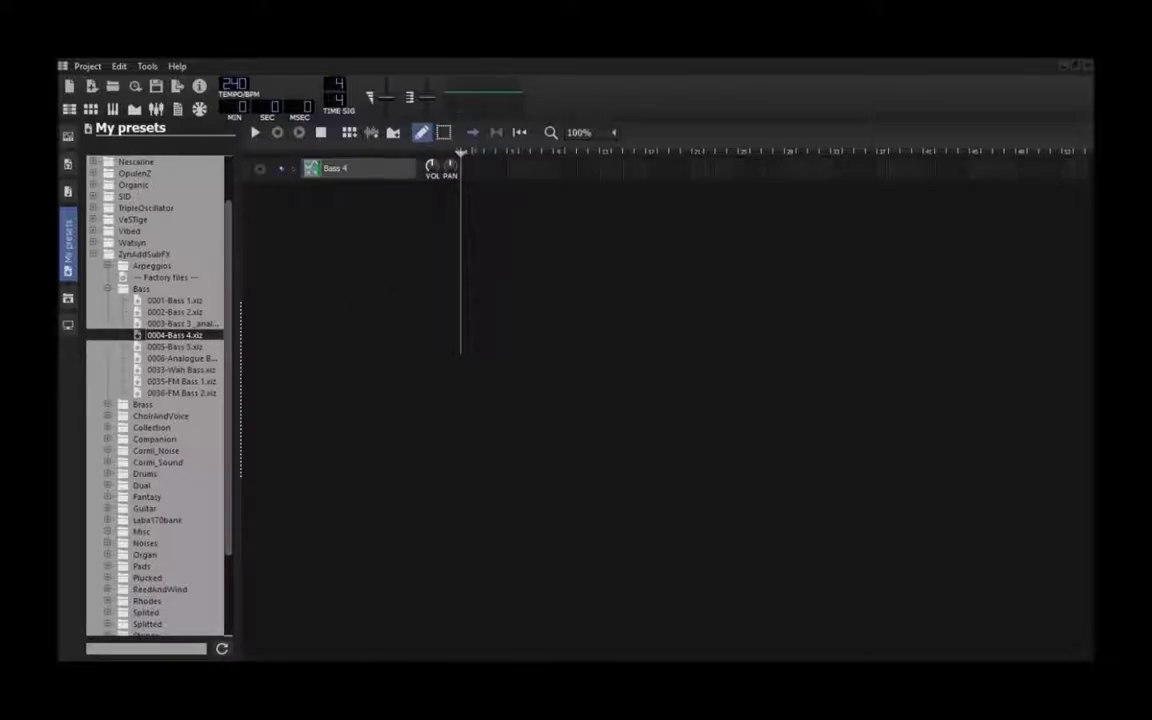
# Open a new pattern at the start of the Bass 4 track and place three evenly spaced D5 notes in bar 1
pyautogui.doubleClick(468, 172)
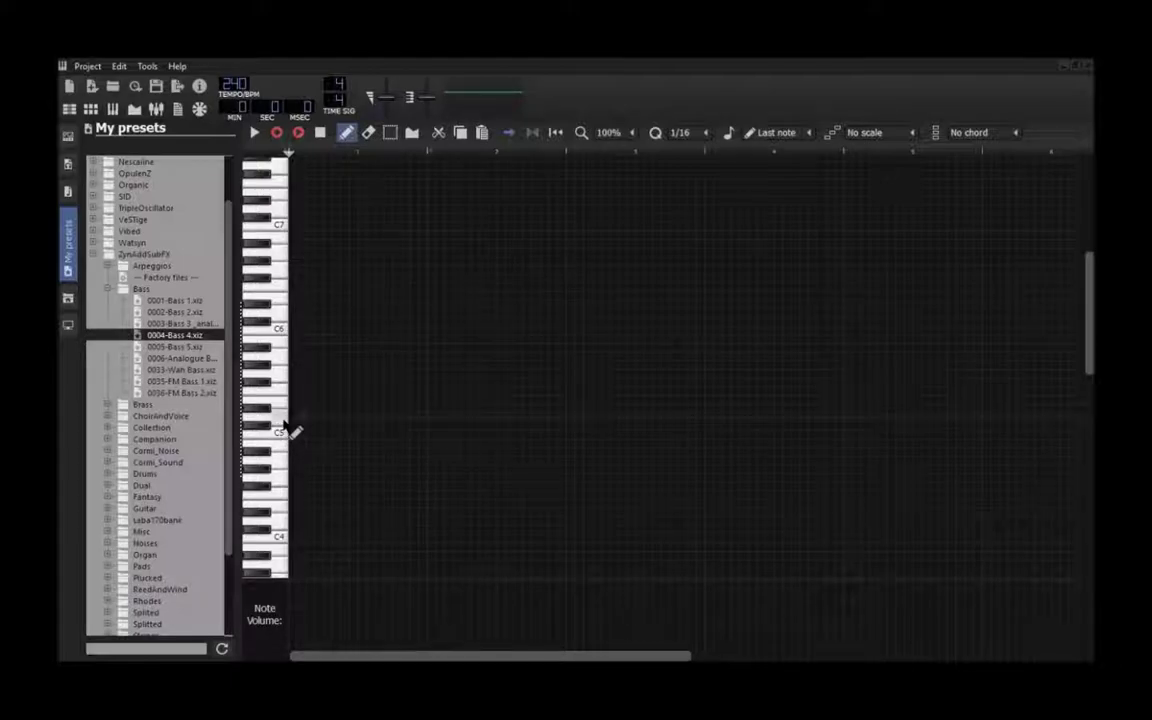
pyautogui.click(300, 418)
pyautogui.click(350, 417)
pyautogui.click(401, 417)
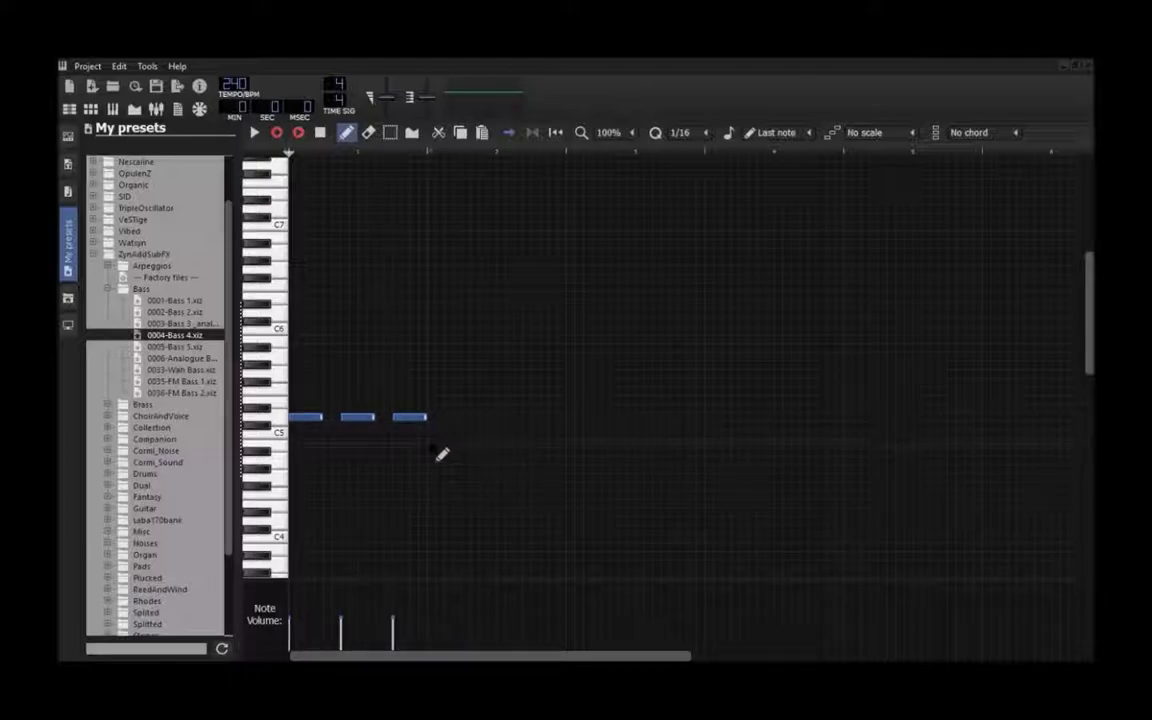
# Place five back-to-back B4 notes starting at bar 2 and play the pattern to check it
pyautogui.click(441, 445)
pyautogui.click(478, 445)
pyautogui.click(510, 445)
pyautogui.click(545, 445)
pyautogui.click(580, 445)
pyautogui.click(255, 133)
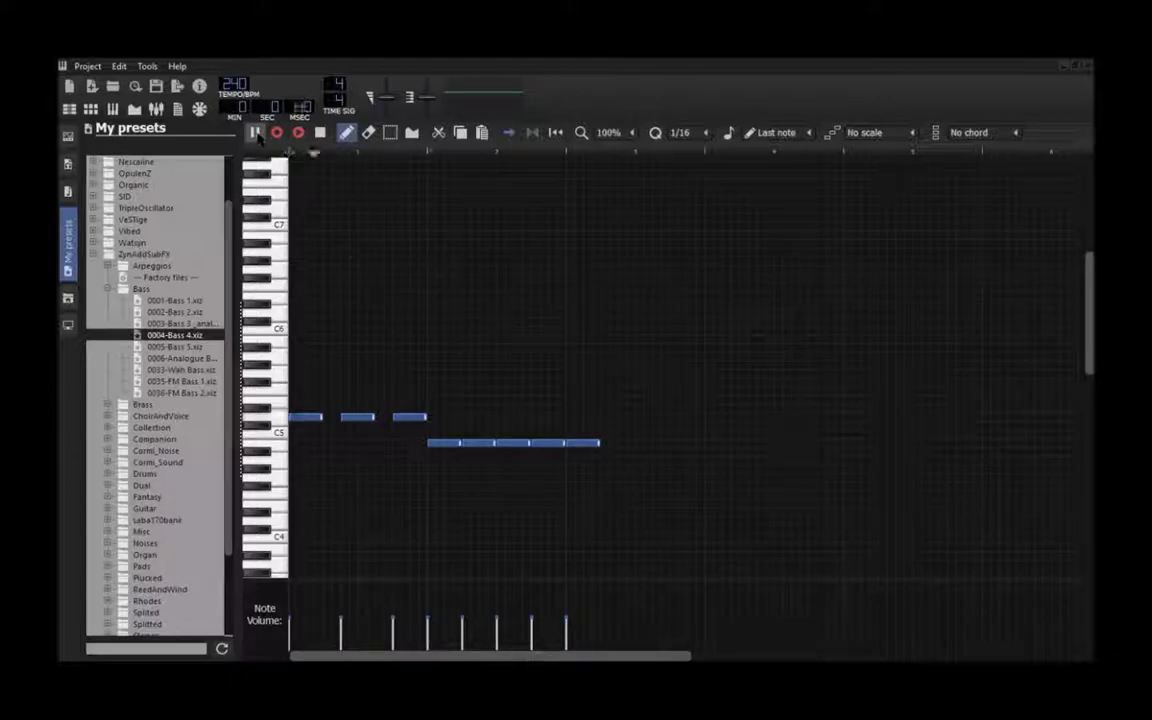
pyautogui.click(255, 133)
# Delete the first B4 note, append another B4 after the last one, and play the pattern from the start
pyautogui.rightClick(445, 443)
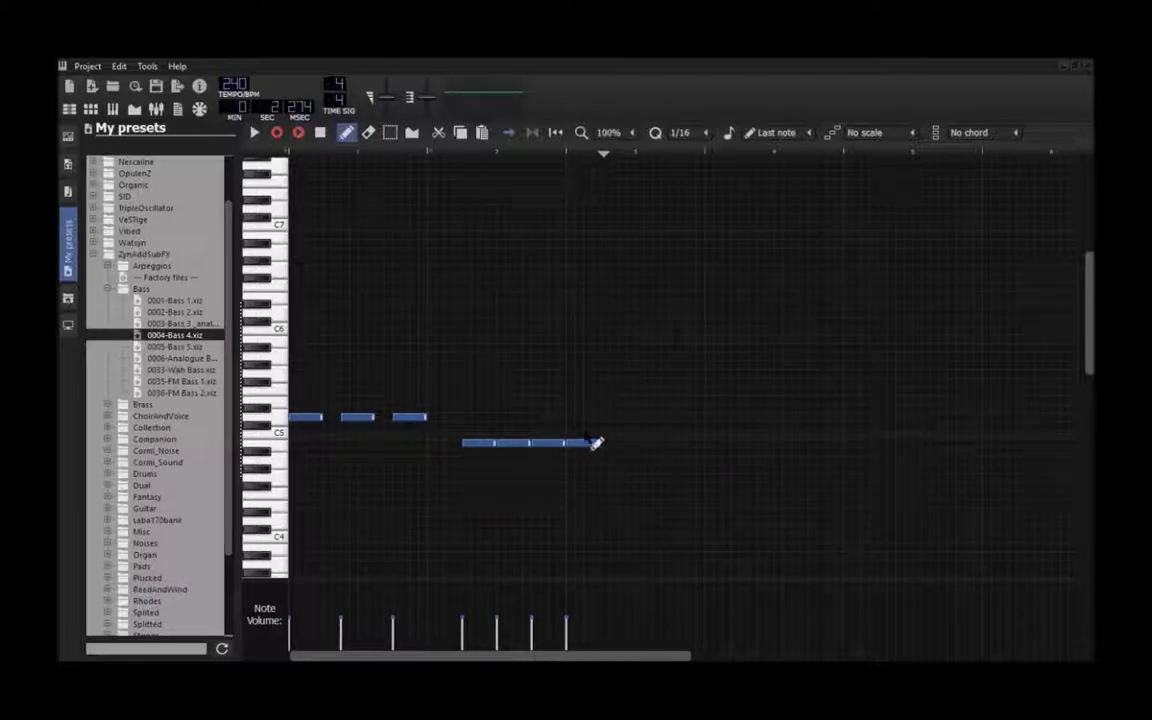
pyautogui.click(615, 444)
pyautogui.click(289, 152)
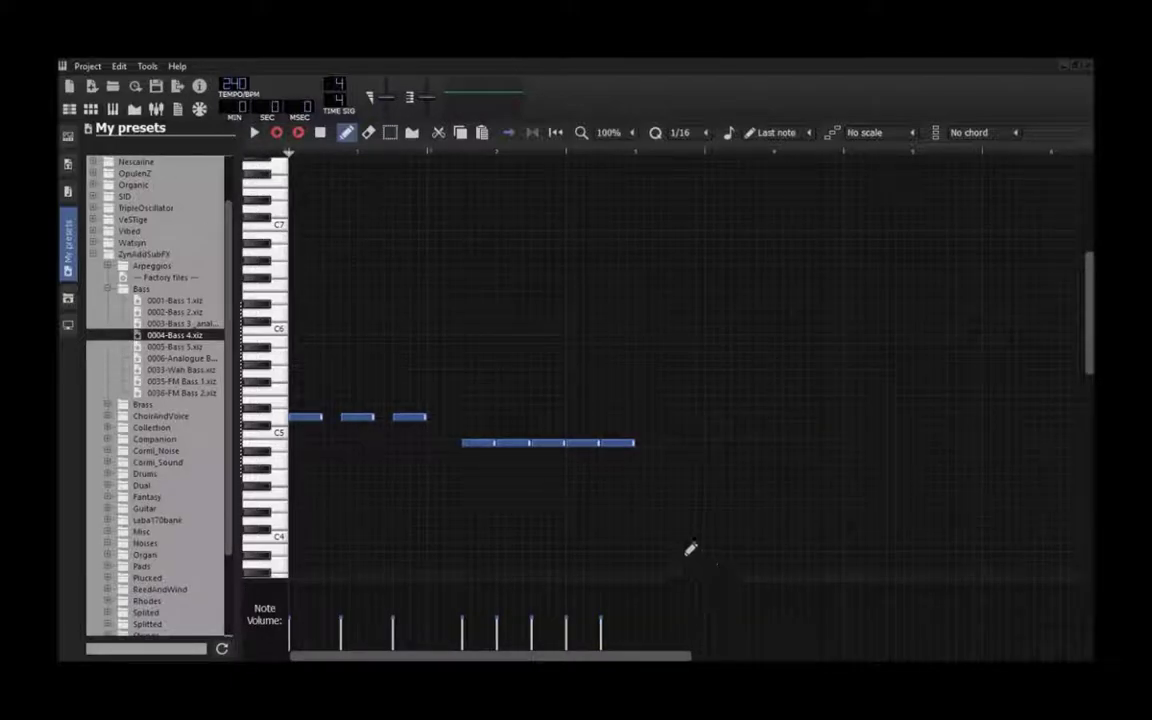
pyautogui.click(254, 133)
# Delete all the B4 notes that follow bar 1
pyautogui.rightClick(617, 442)
pyautogui.rightClick(582, 442)
pyautogui.rightClick(547, 442)
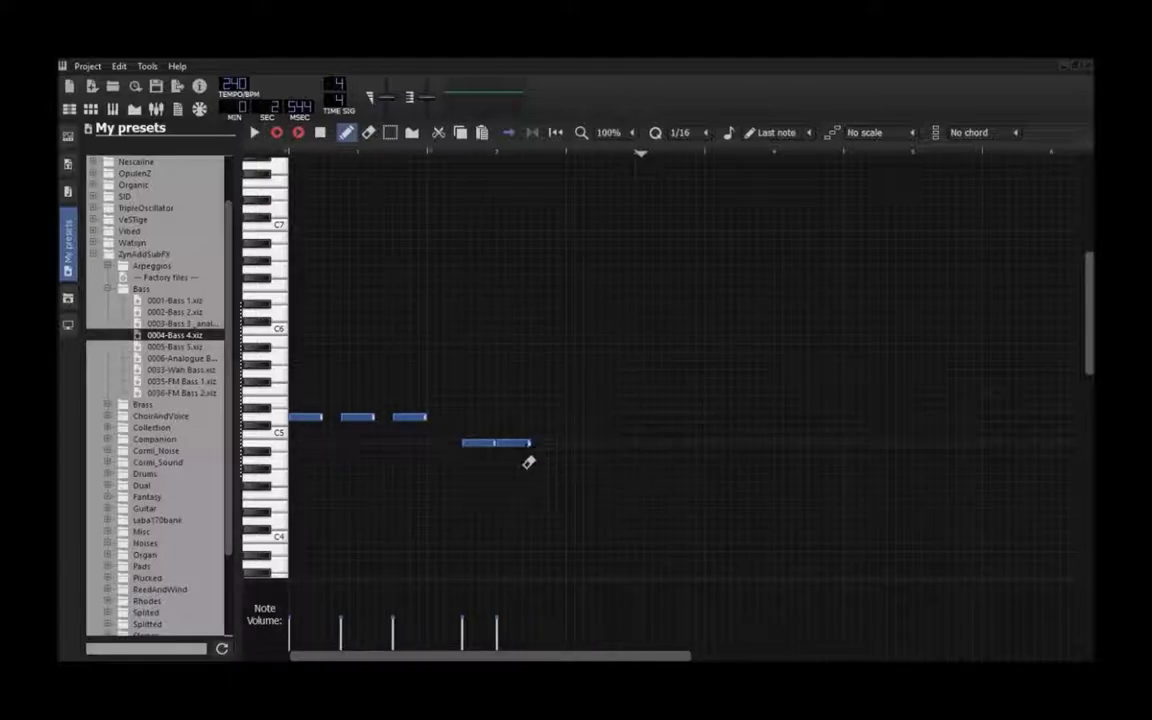
pyautogui.moveTo(524, 452); pyautogui.dragTo(491, 458)
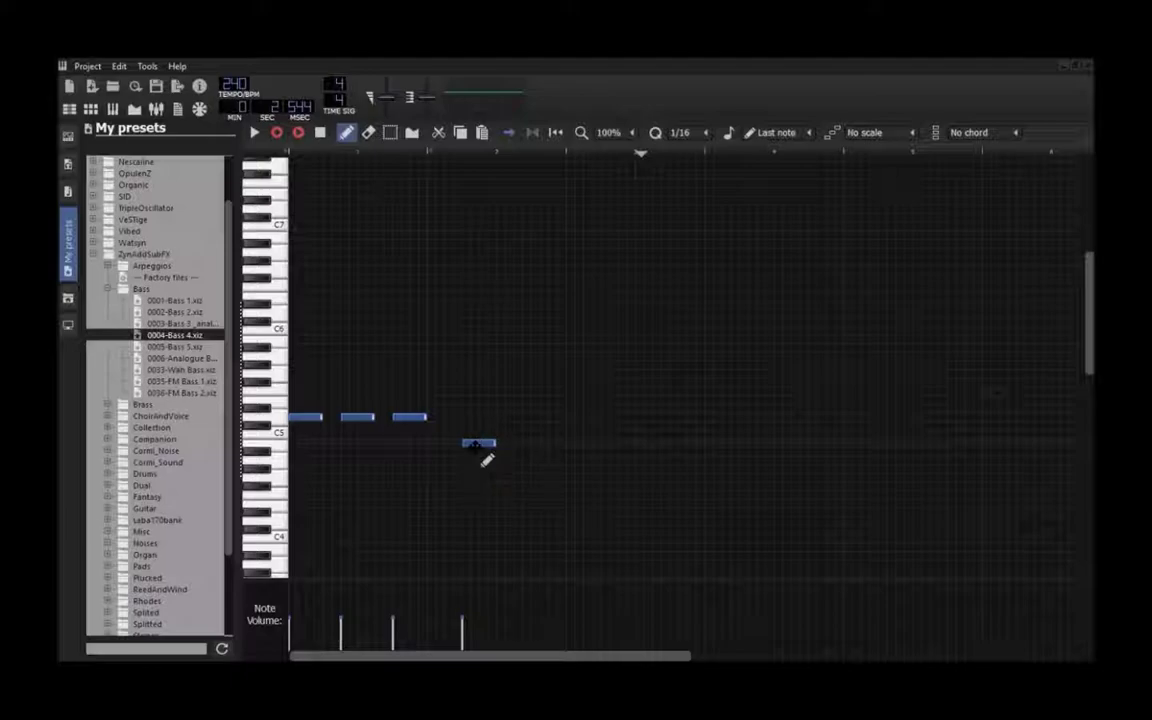
pyautogui.rightClick(489, 455)
# Place three evenly spaced B4 notes in bar 2 and three evenly spaced F5 notes in bar 3
pyautogui.click(434, 452)
pyautogui.click(490, 453)
pyautogui.click(542, 453)
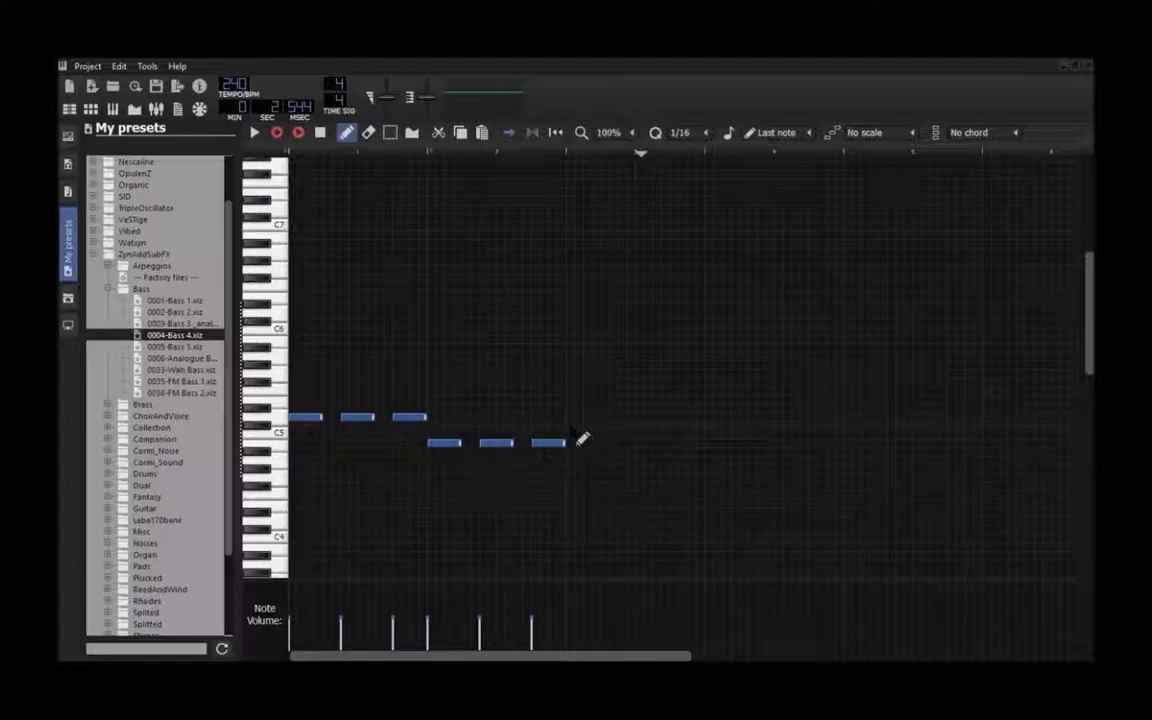
pyautogui.click(572, 393)
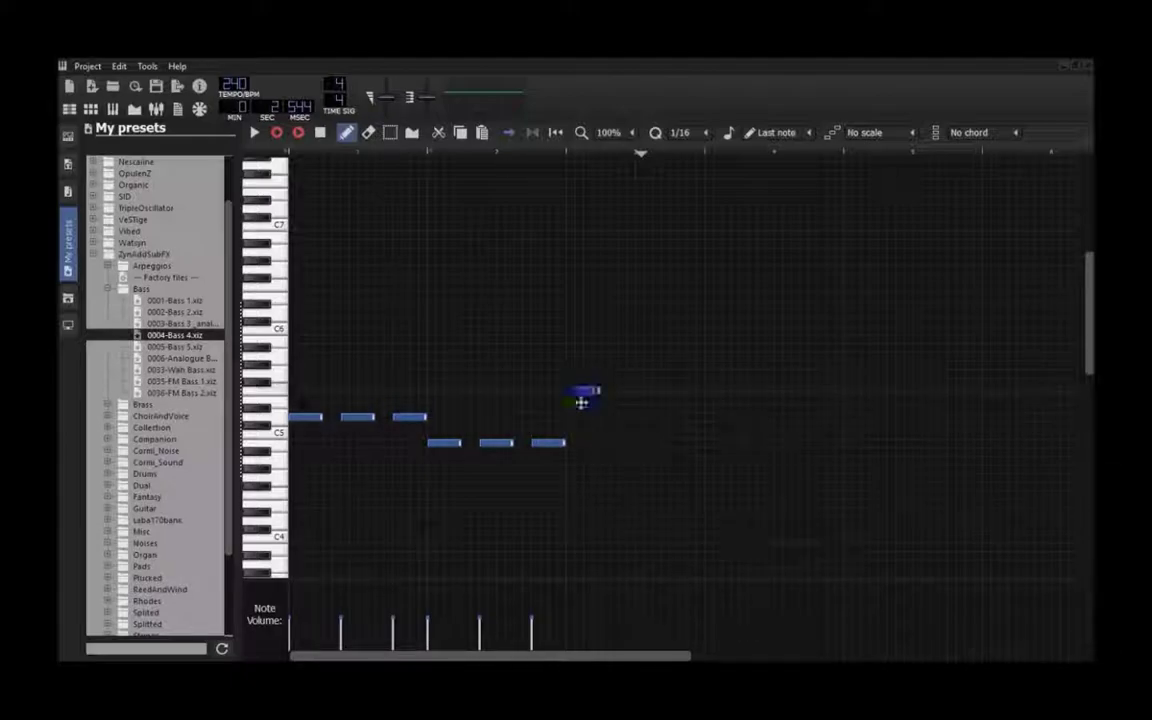
pyautogui.click(622, 393)
pyautogui.click(676, 393)
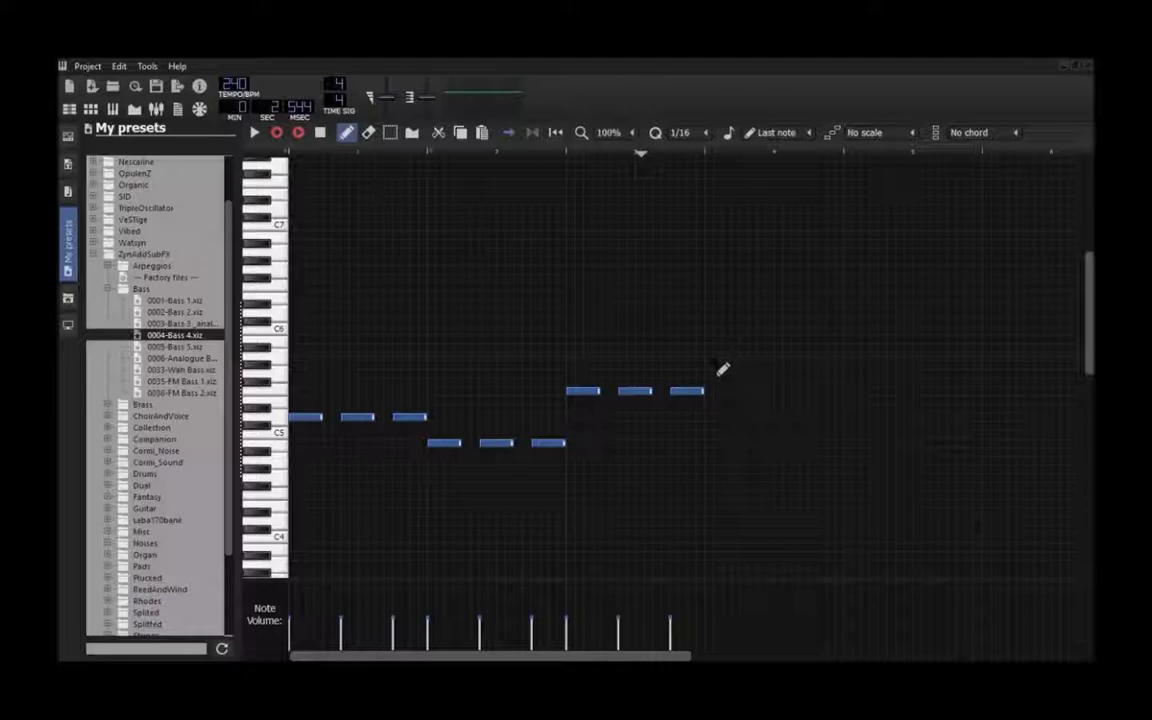
# Place three evenly spaced A5 notes in bar 4 and three evenly spaced D5 notes in bar 5
pyautogui.moveTo(712, 358); pyautogui.dragTo(762, 368)
pyautogui.click(765, 358)
pyautogui.click(818, 360)
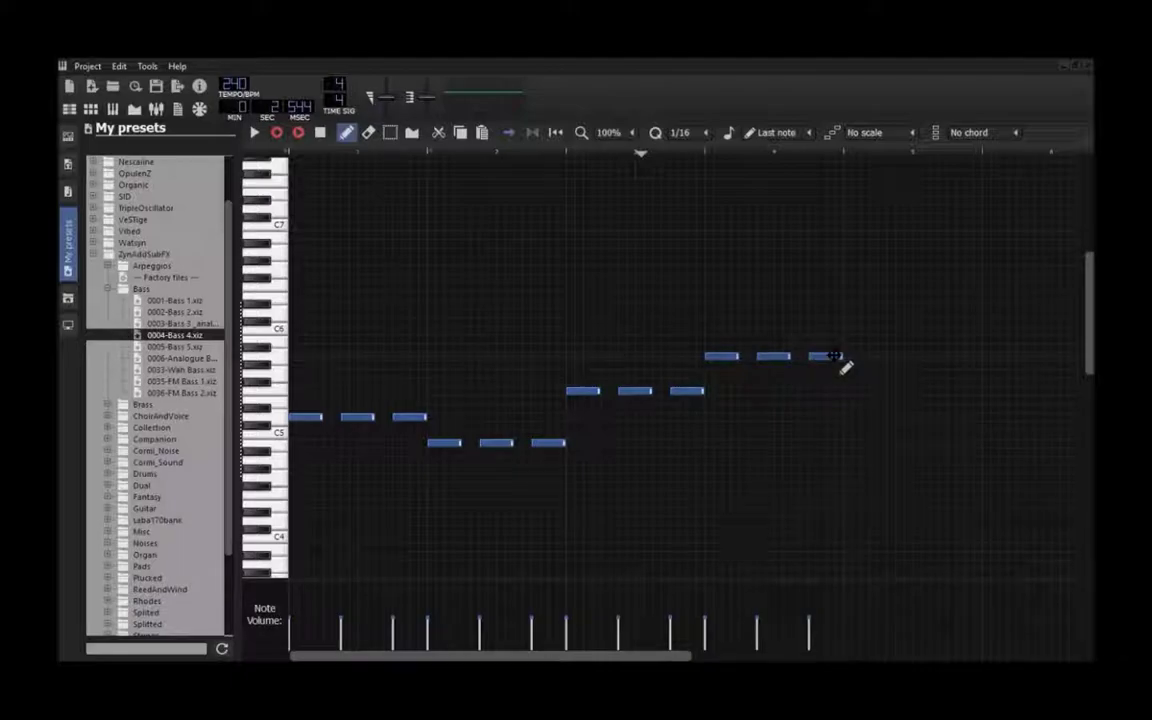
pyautogui.click(852, 419)
pyautogui.click(910, 420)
pyautogui.click(960, 420)
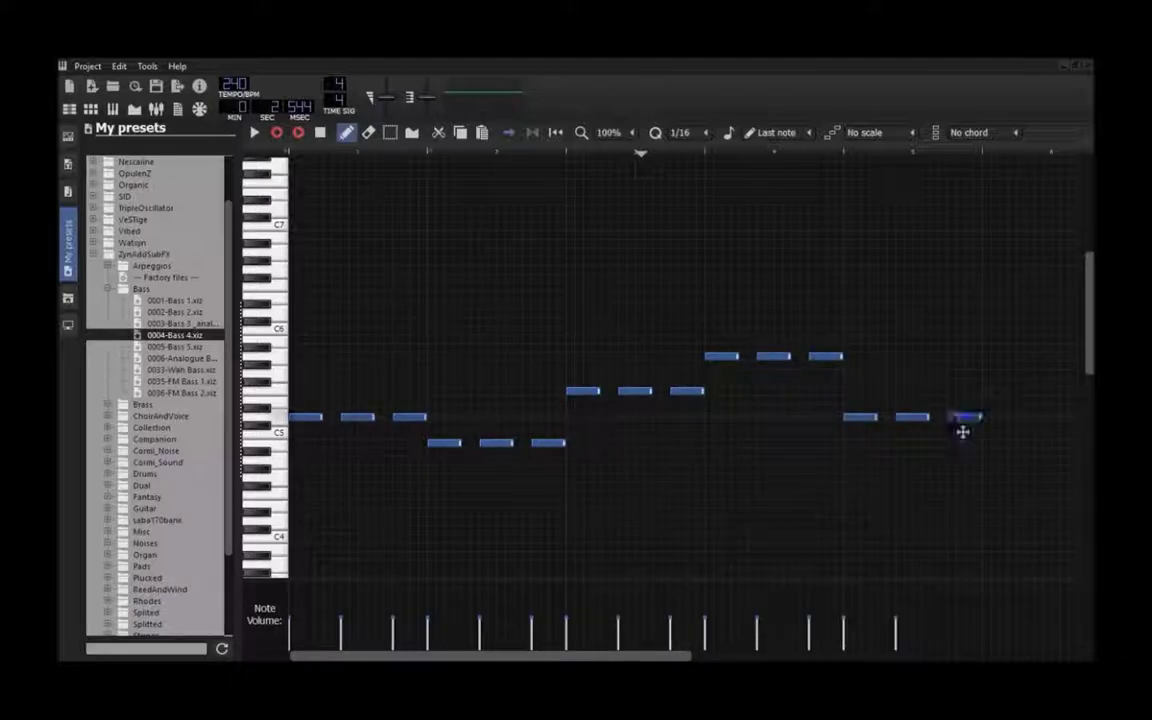
# Place three evenly spaced B4 notes in bar 6 and three evenly spaced E5 notes in bar 7
pyautogui.moveTo(625, 656); pyautogui.dragTo(820, 655)
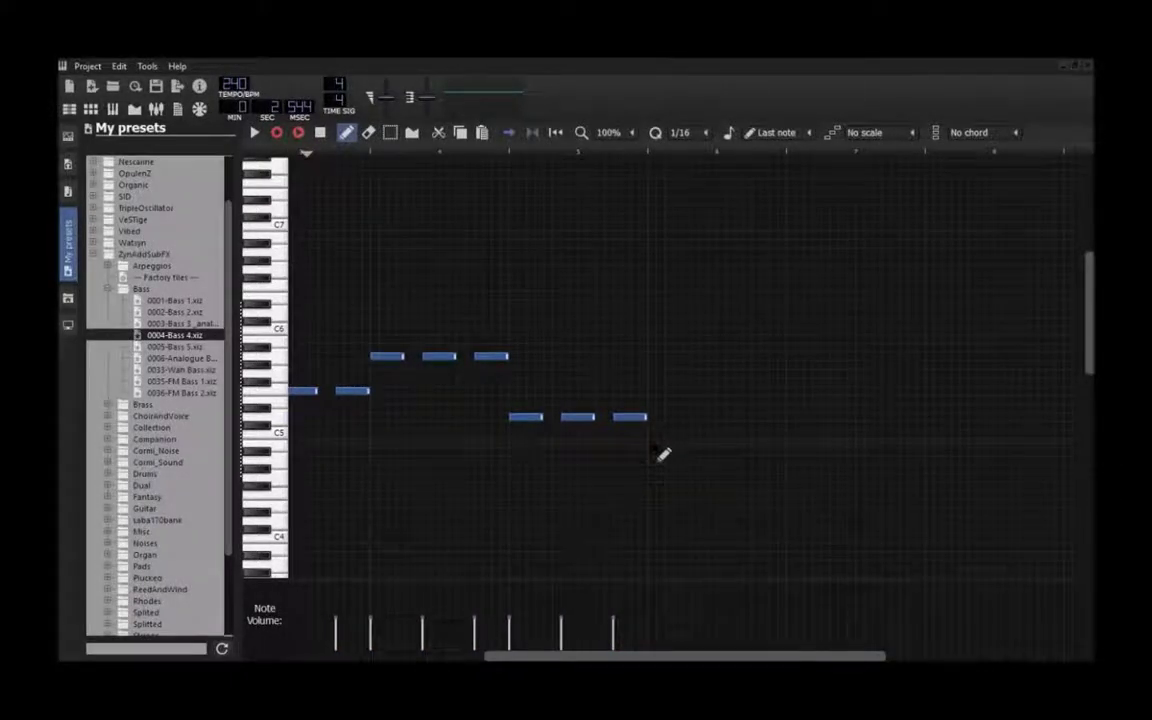
pyautogui.moveTo(690, 655); pyautogui.dragTo(635, 650)
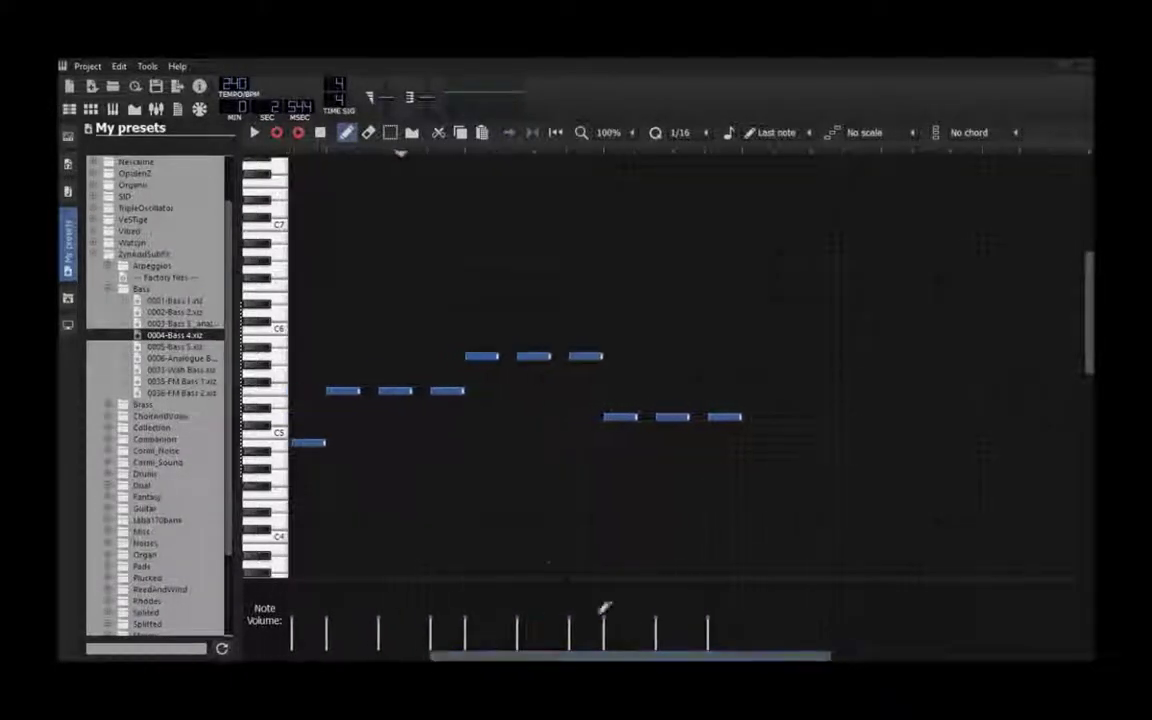
pyautogui.scroll(-1, 707, 475)
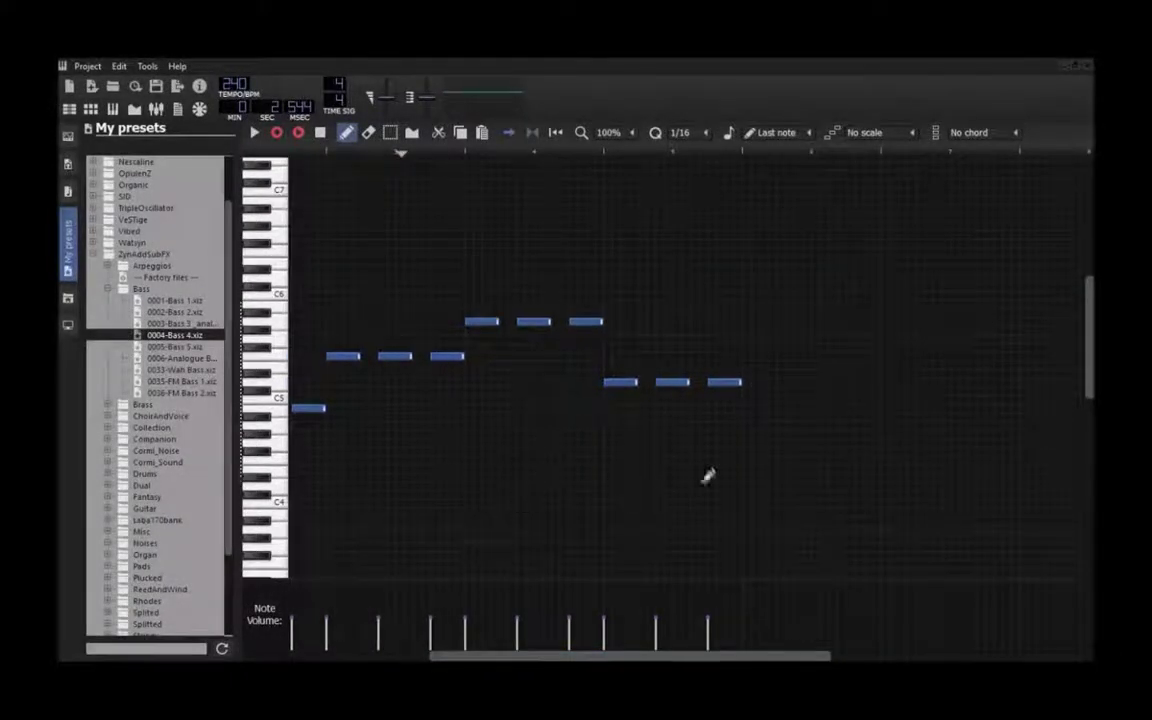
pyautogui.click(753, 410)
pyautogui.click(803, 410)
pyautogui.click(856, 410)
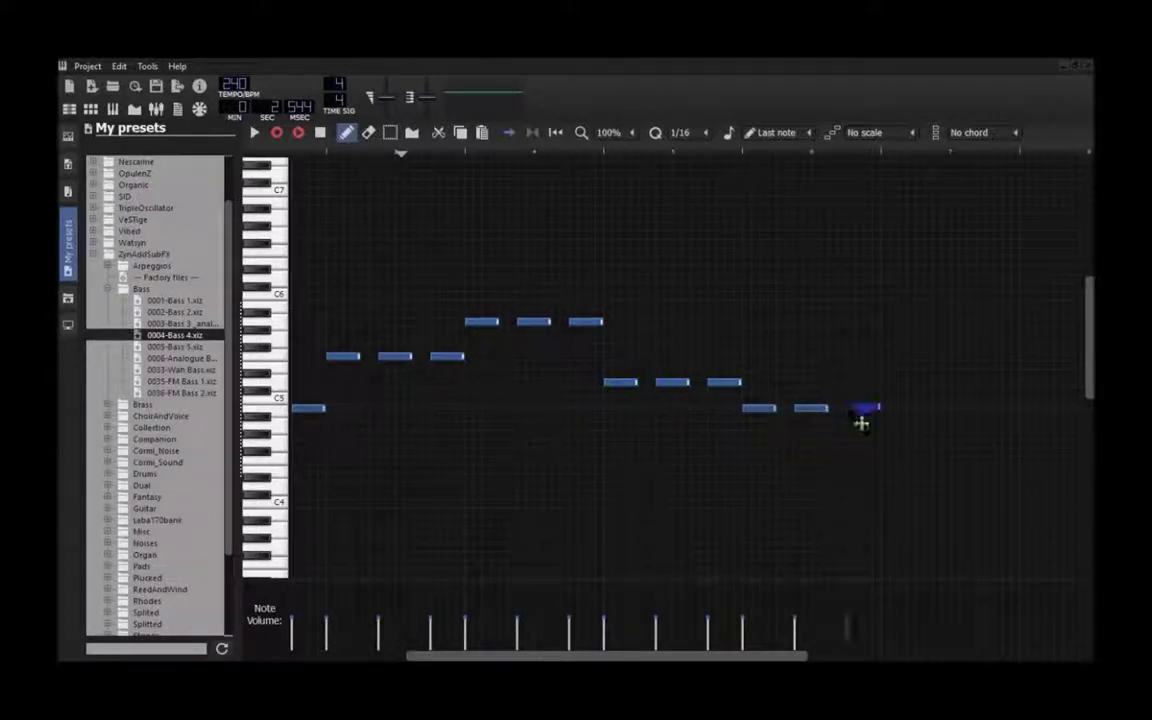
pyautogui.click(893, 366)
pyautogui.click(945, 366)
pyautogui.click(1000, 366)
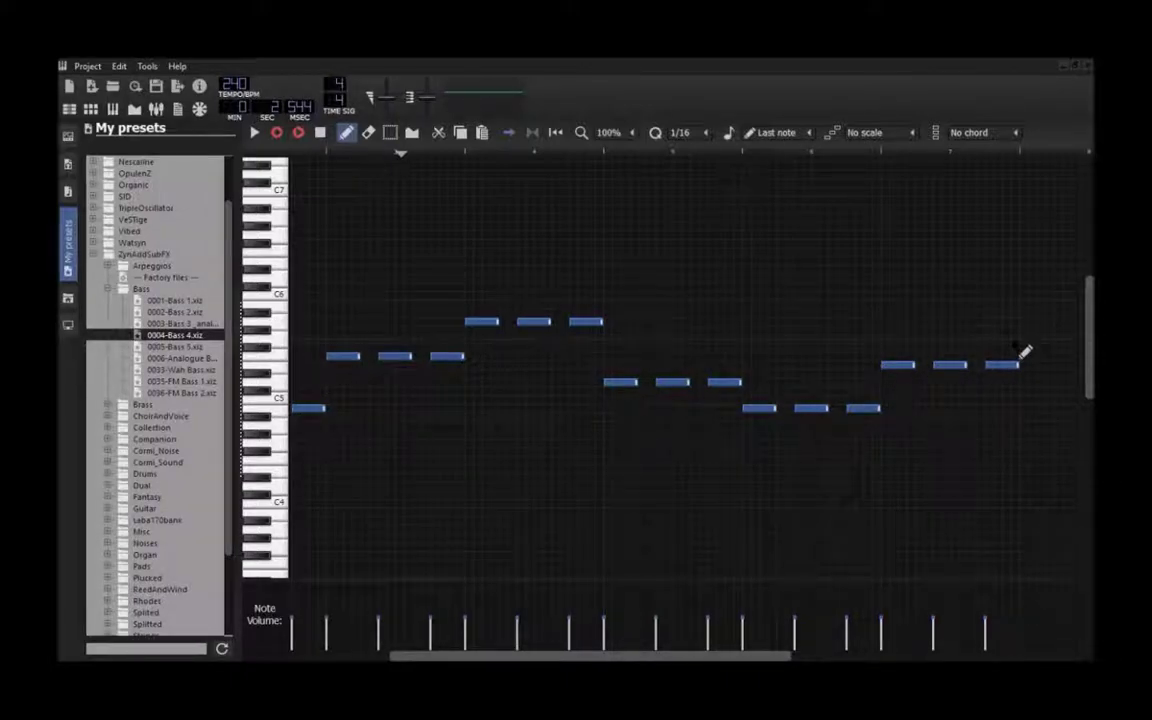
# Place three evenly spaced G5 notes in bar 8
pyautogui.scroll(1, 1028, 350)
pyautogui.click(1028, 340)
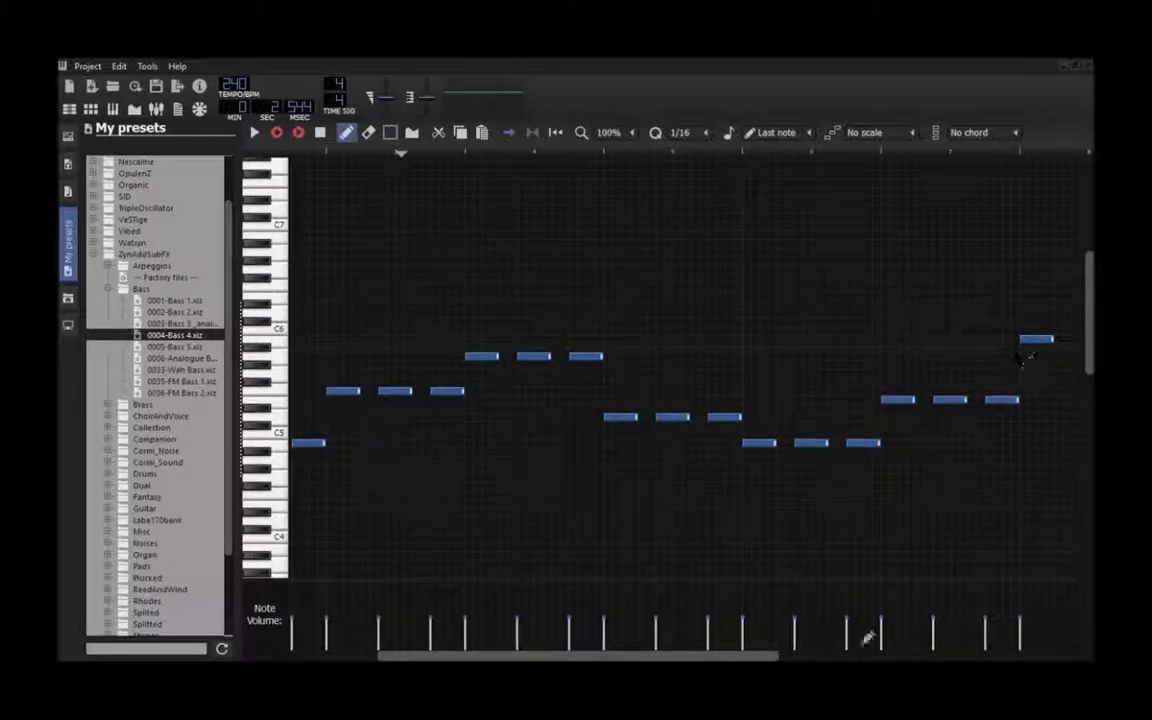
pyautogui.moveTo(687, 656); pyautogui.dragTo(743, 656)
pyautogui.rightClick(921, 339)
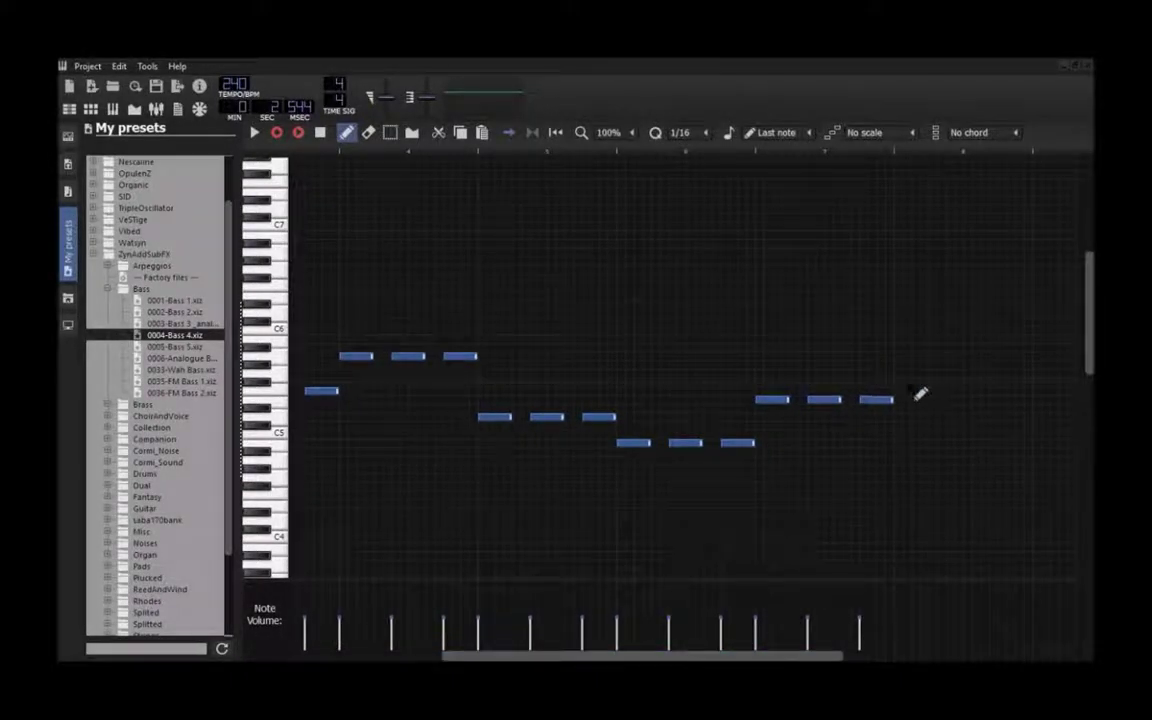
pyautogui.click(906, 375)
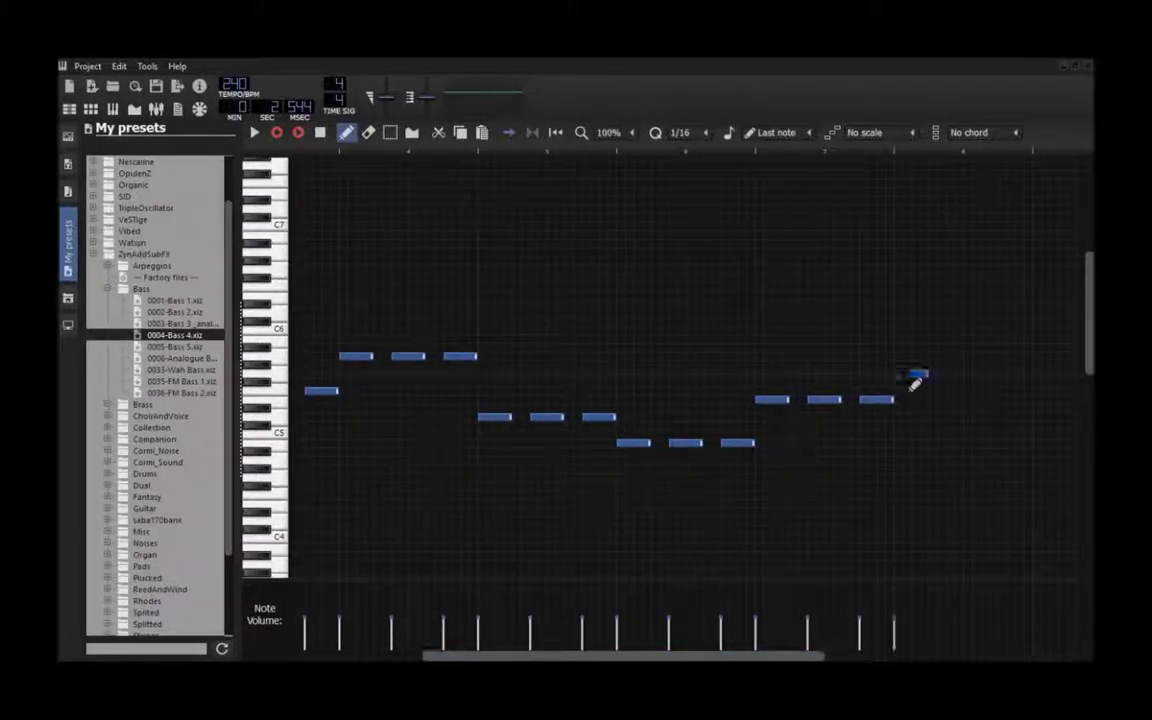
pyautogui.click(962, 374)
pyautogui.click(1013, 374)
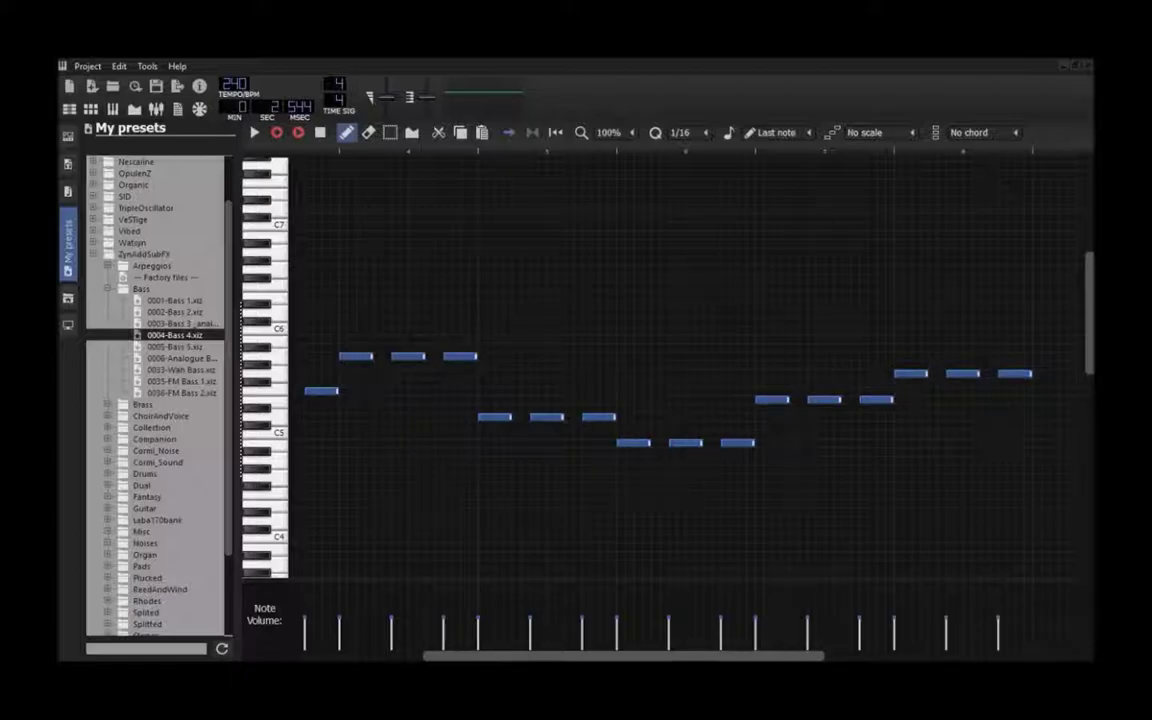
# Close the piano roll and duplicate the eight-bar Bass 4 pattern end to end so three instances run in a row
pyautogui.click(1086, 68)
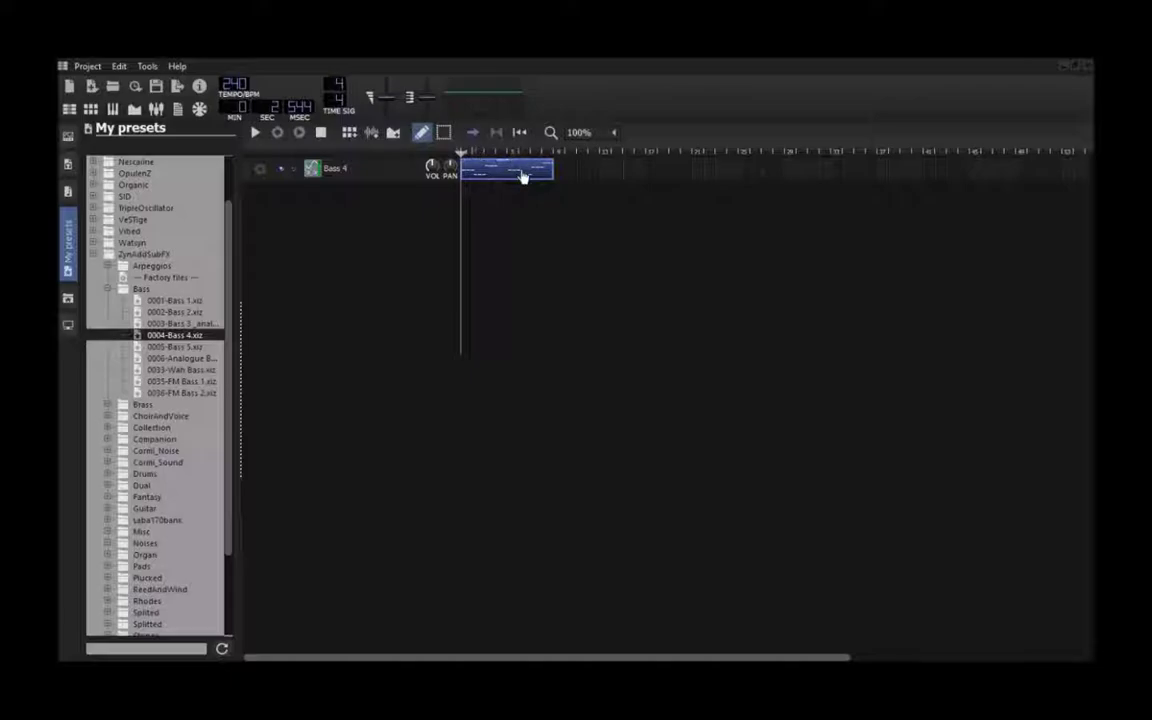
pyautogui.moveTo(520, 172); pyautogui.dragTo(658, 172)
pyautogui.moveTo(670, 171); pyautogui.dragTo(748, 175)
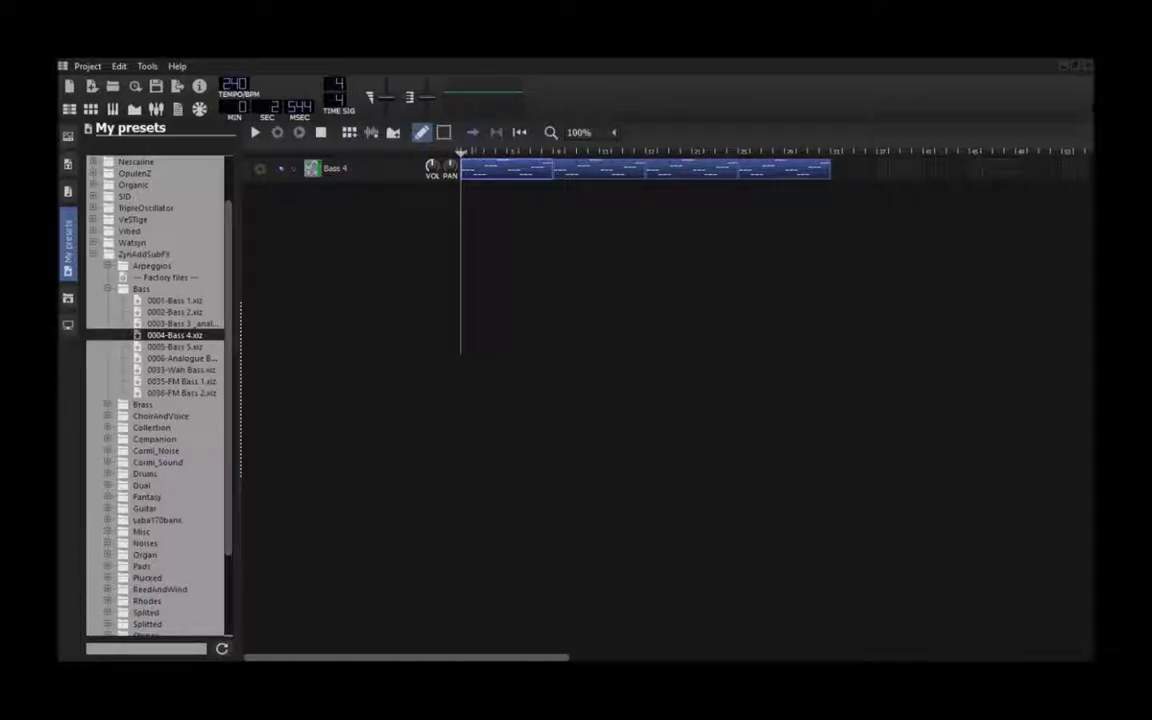
pyautogui.click(1075, 66)
pyautogui.click(655, 134)
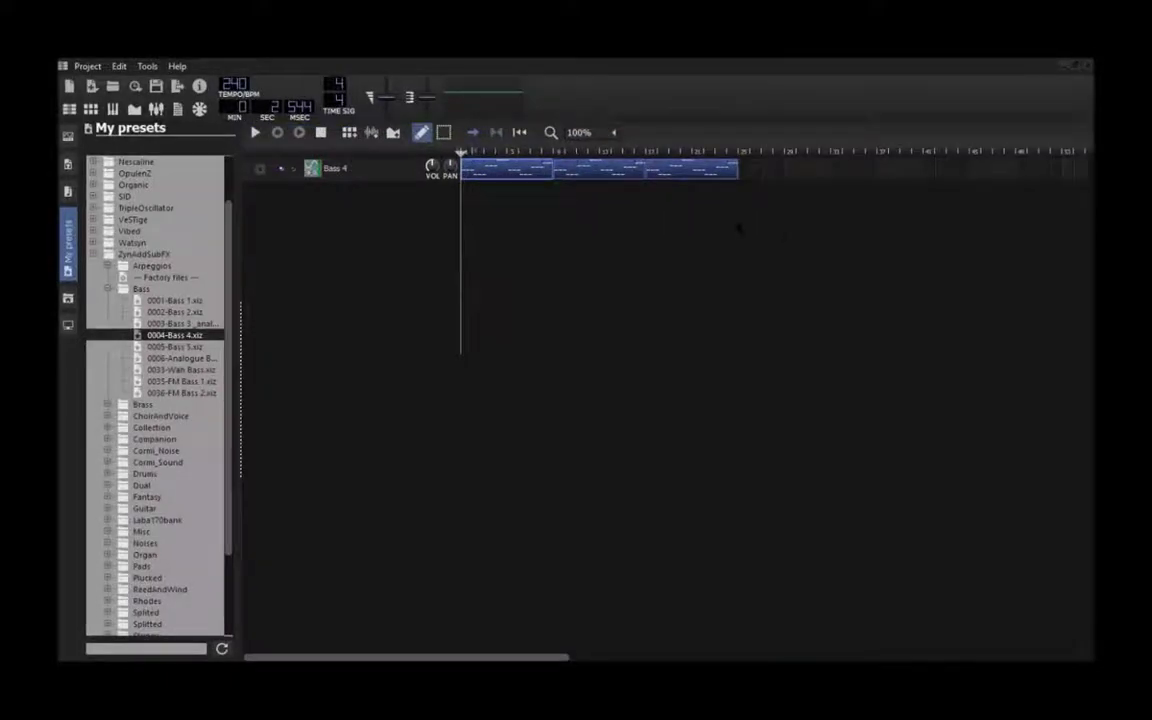
# Add a fourth Bass 4 pattern instance directly after the third one
pyautogui.moveTo(650, 172); pyautogui.dragTo(742, 176)
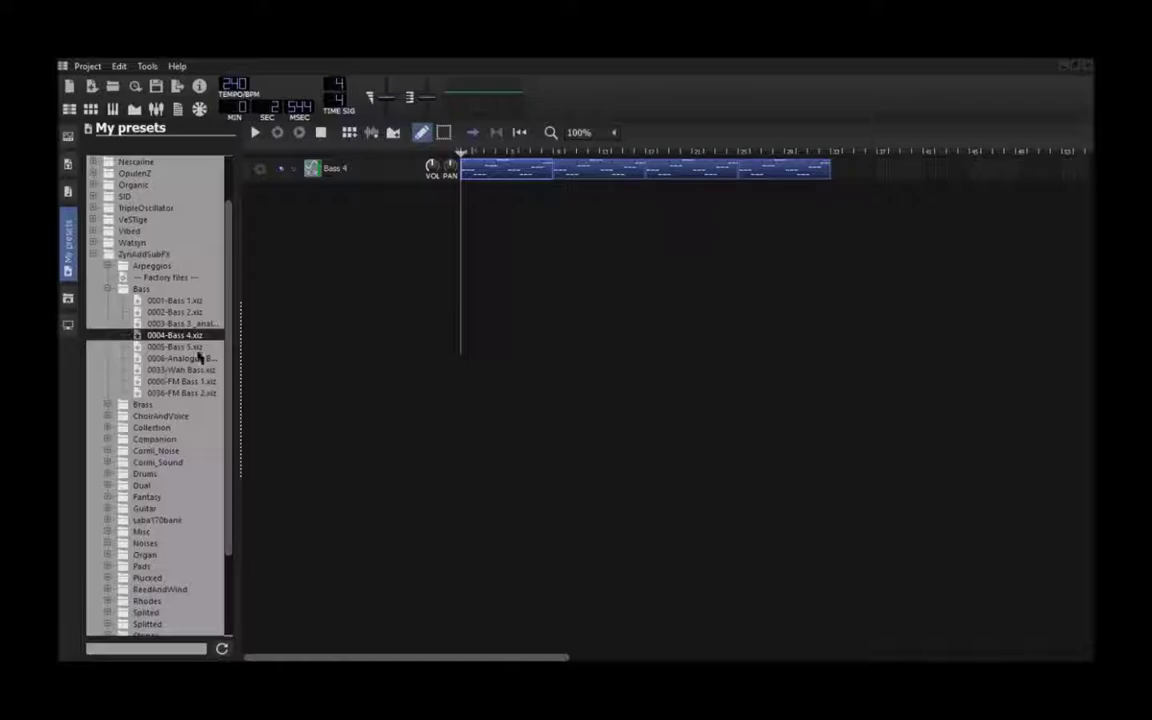
# Browse the ZynAddSubFX Arpeggios and Guitar preset folders for a second instrument
pyautogui.click(106, 289)
pyautogui.click(108, 266)
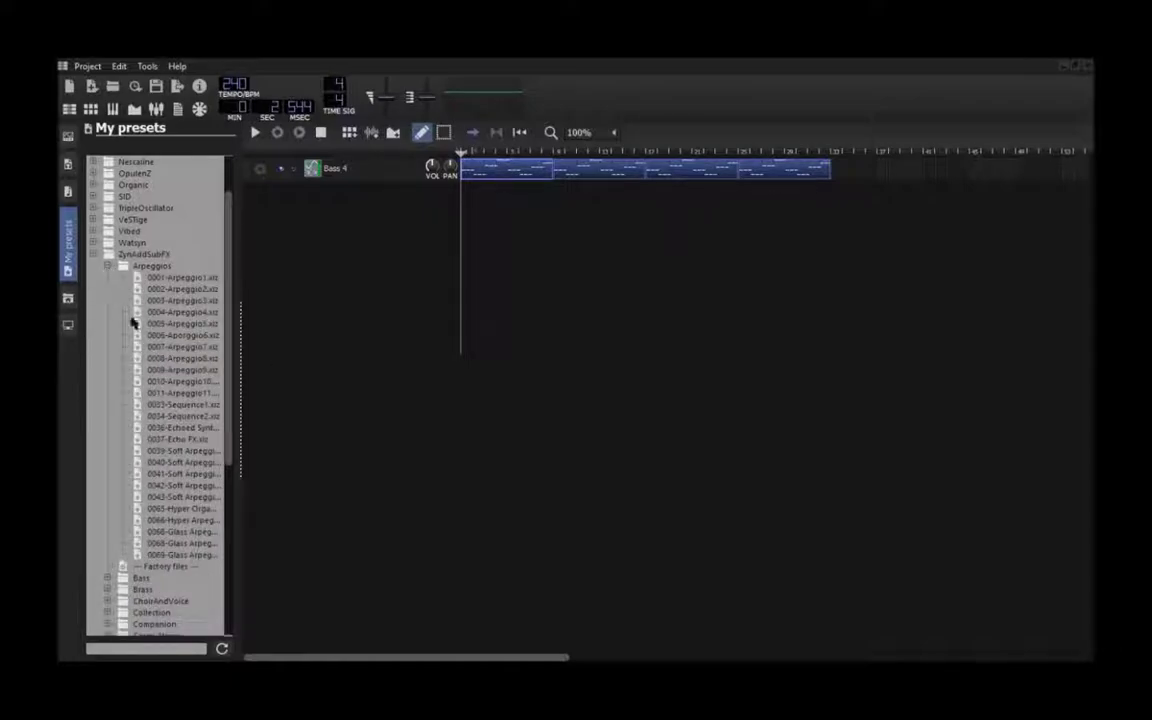
pyautogui.click(108, 266)
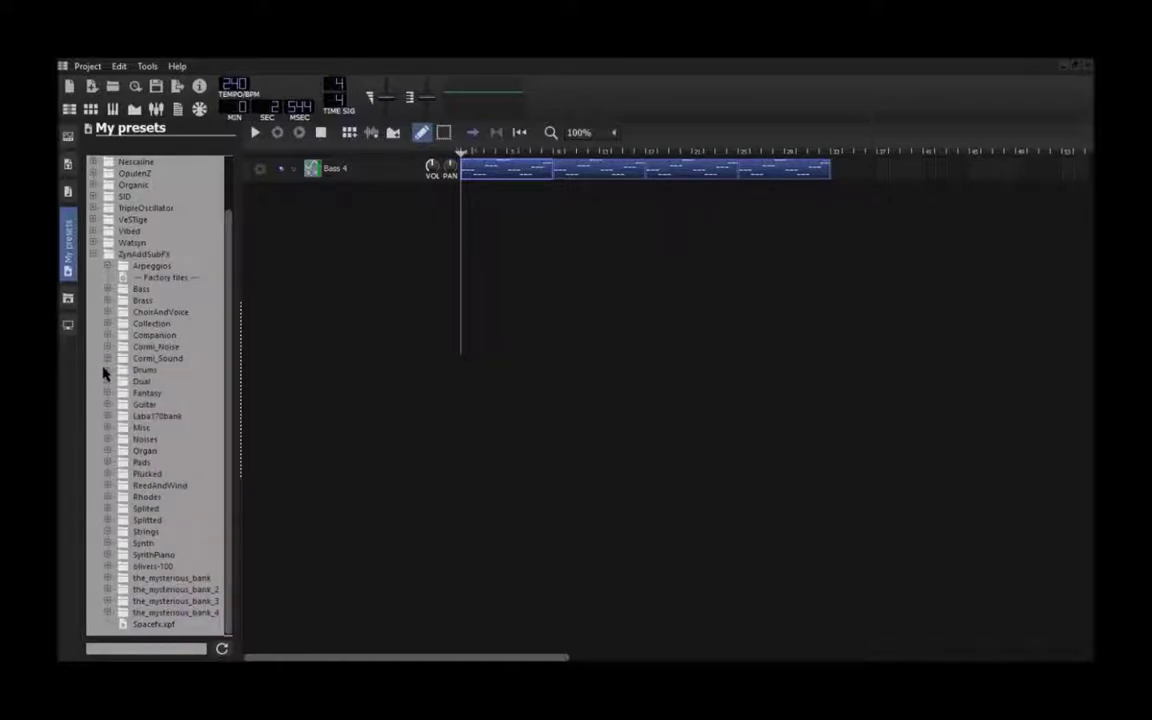
pyautogui.click(108, 405)
pyautogui.click(108, 405)
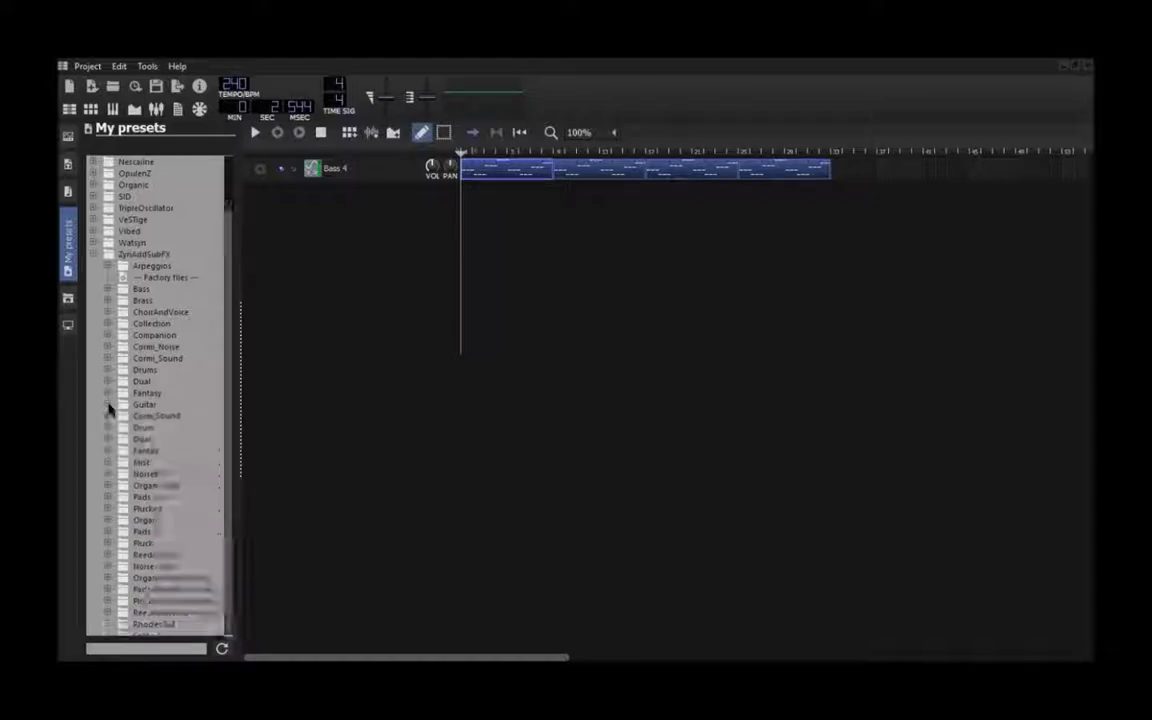
pyautogui.click(108, 405)
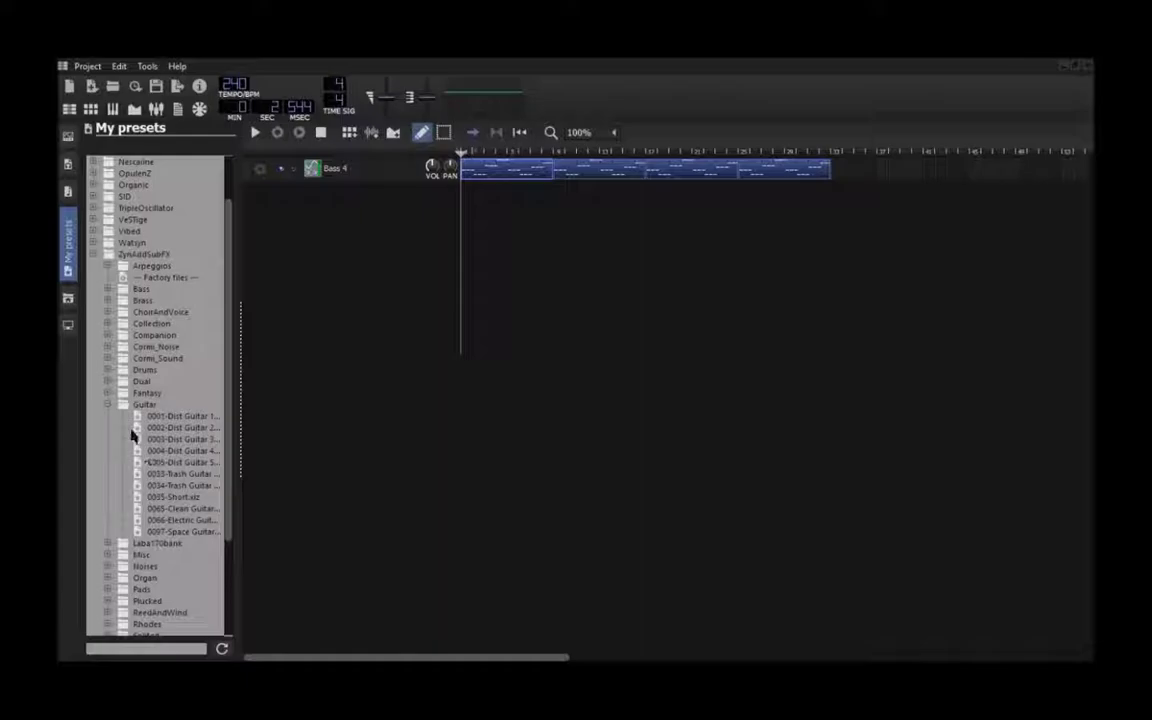
pyautogui.click(108, 405)
pyautogui.click(108, 405)
pyautogui.click(108, 406)
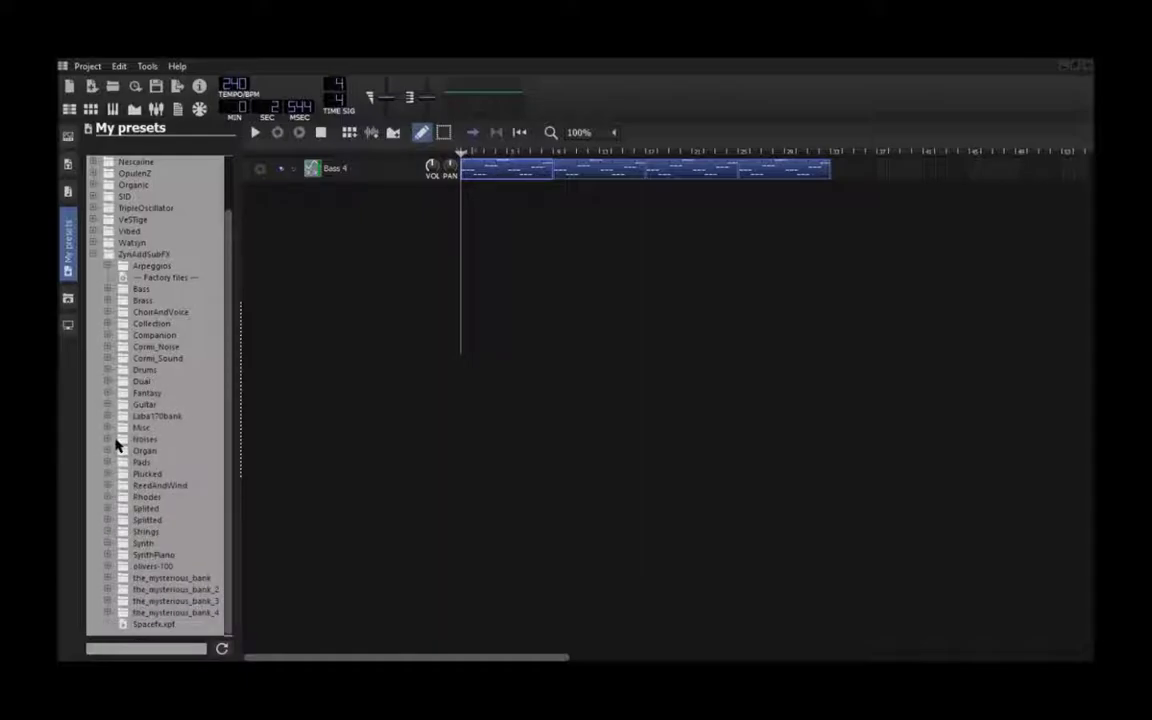
# Add the ZynAddSubFX Misc preset SuperSaw 4 as a new track and open a clip at bar 17 in the piano roll
pyautogui.click(108, 429)
pyautogui.scroll(-3, 130, 440)
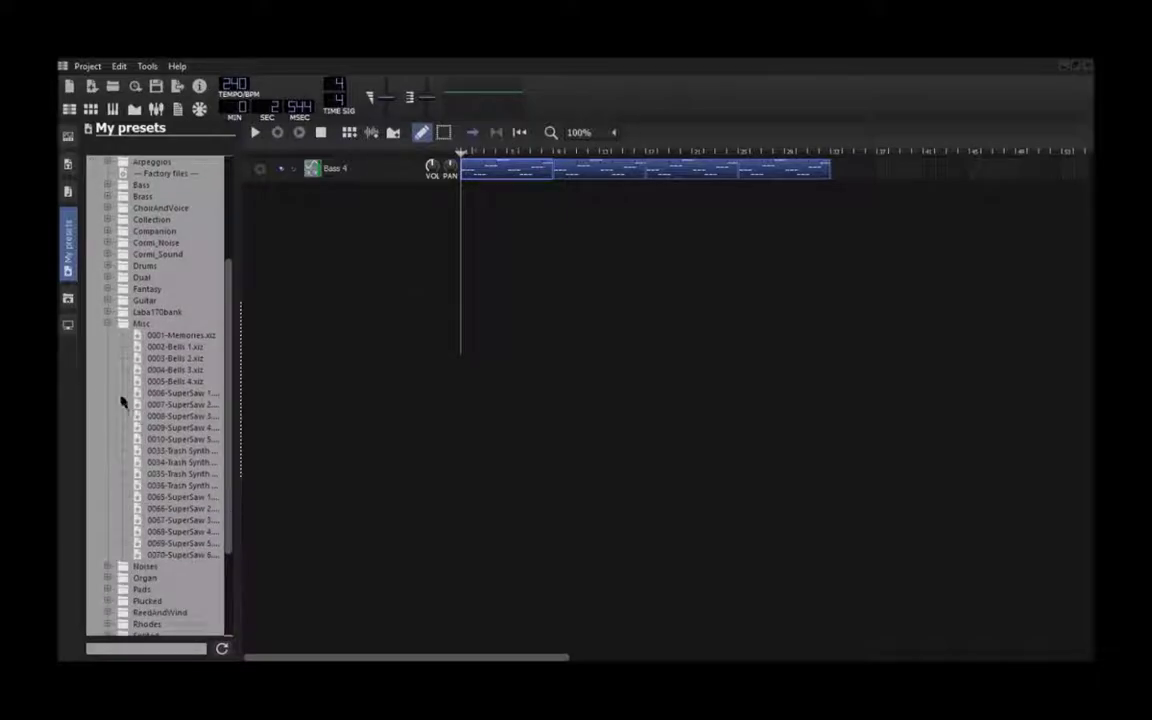
pyautogui.doubleClick(175, 430)
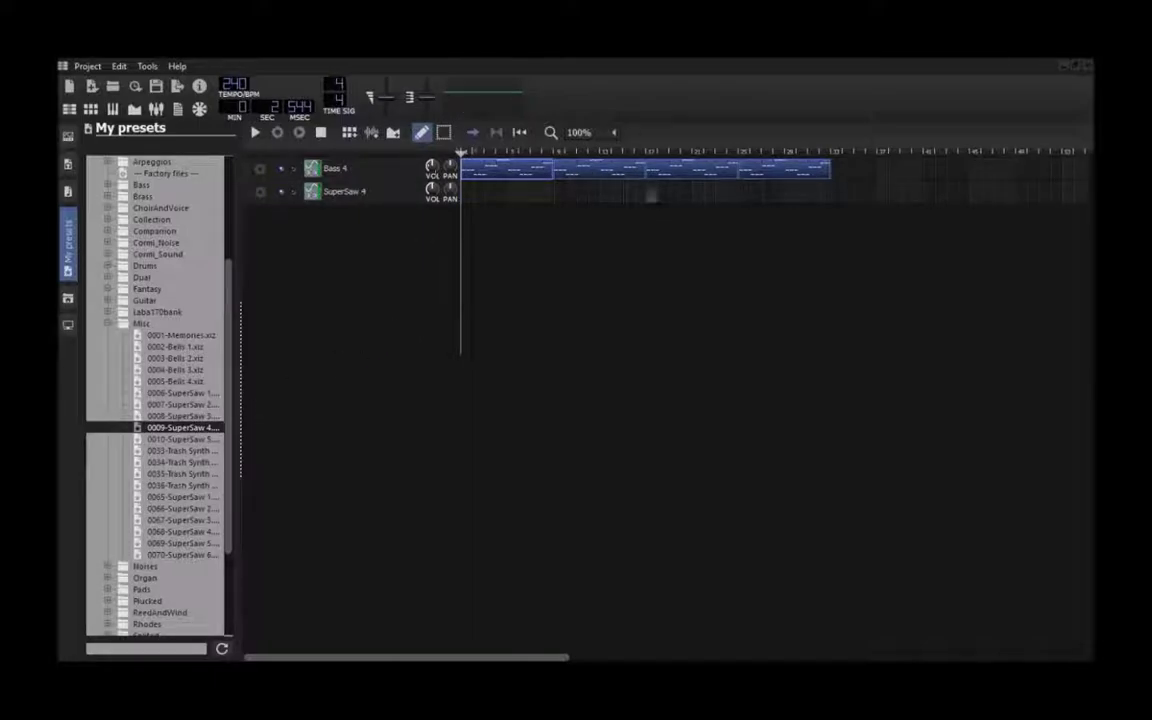
pyautogui.rightClick(652, 198)
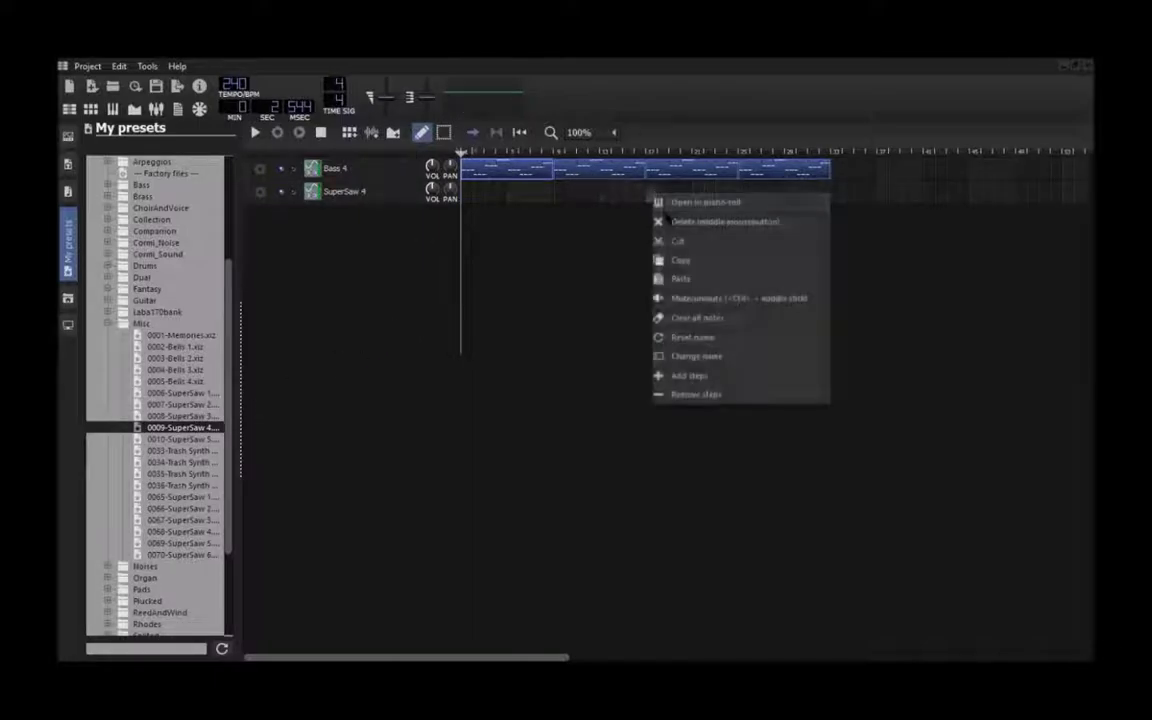
pyautogui.click(690, 206)
# Place four consecutive D5 quarter notes in bar 1 and four consecutive G5 quarter notes in bar 2
pyautogui.click(280, 288)
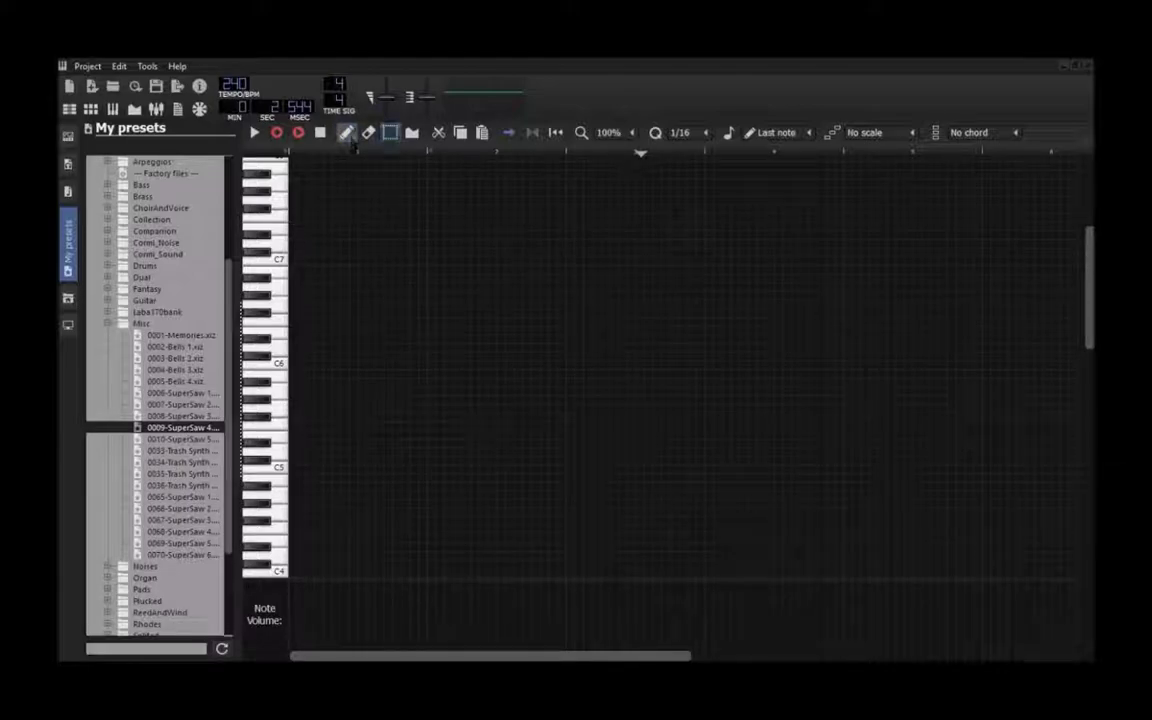
pyautogui.click(300, 455)
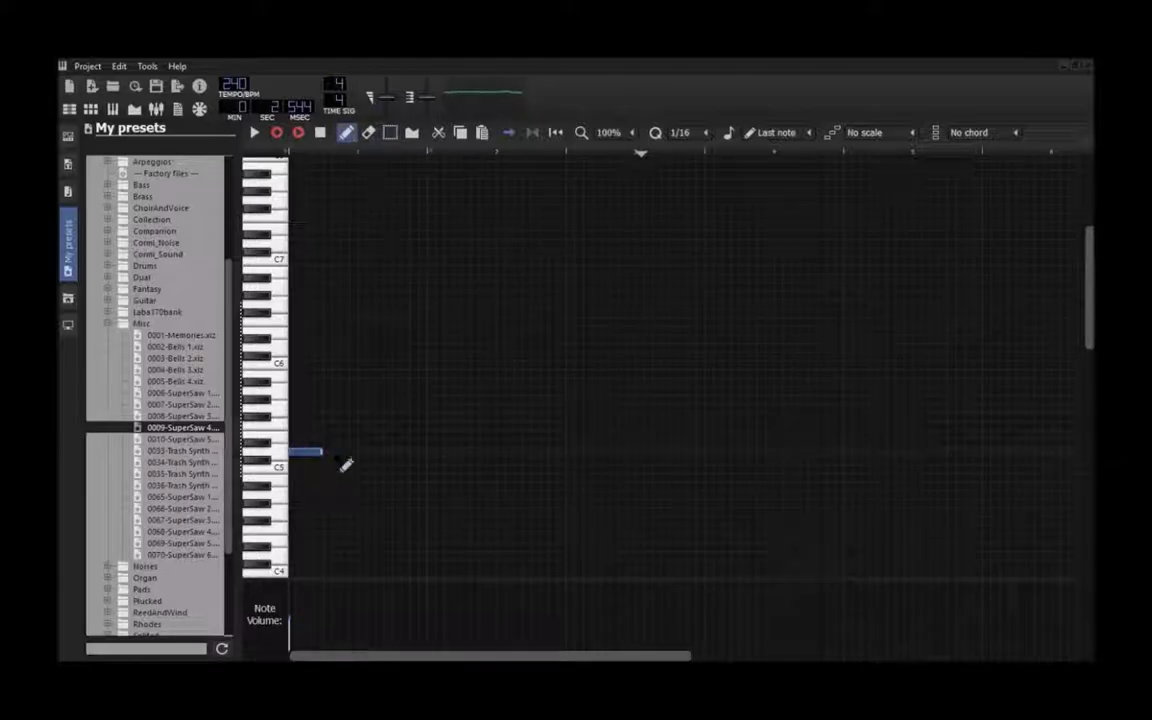
pyautogui.click(338, 455)
pyautogui.click(372, 455)
pyautogui.click(406, 455)
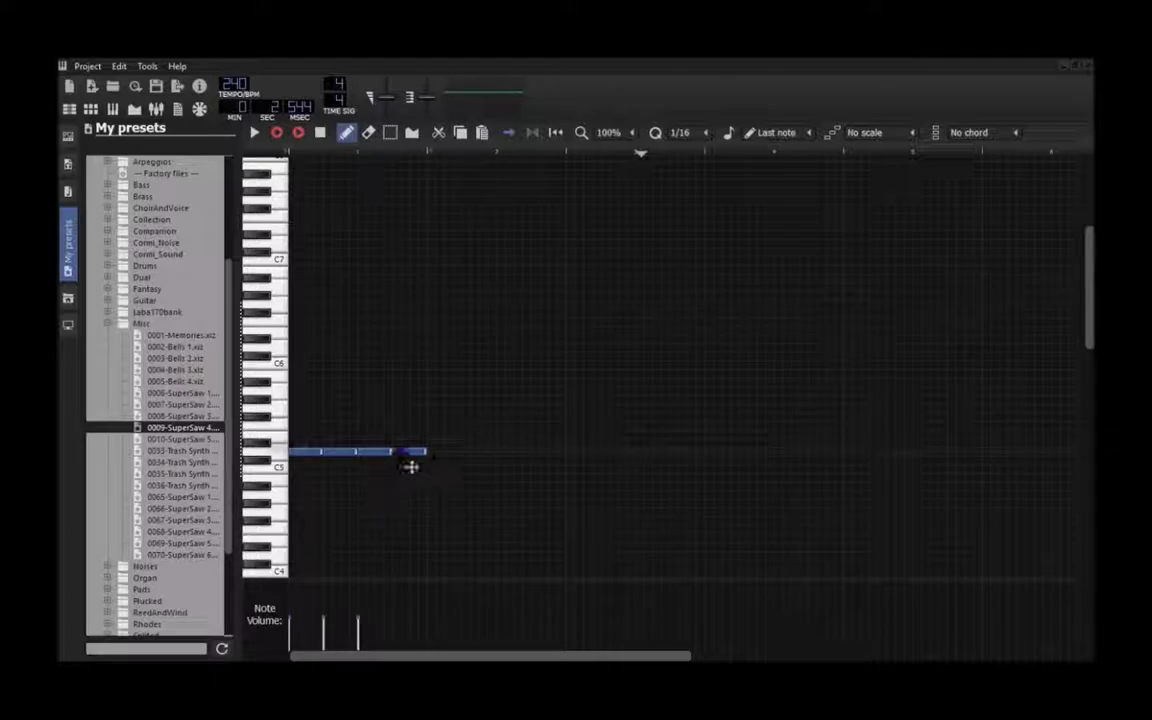
pyautogui.click(445, 411)
pyautogui.click(484, 411)
pyautogui.click(506, 411)
pyautogui.click(545, 412)
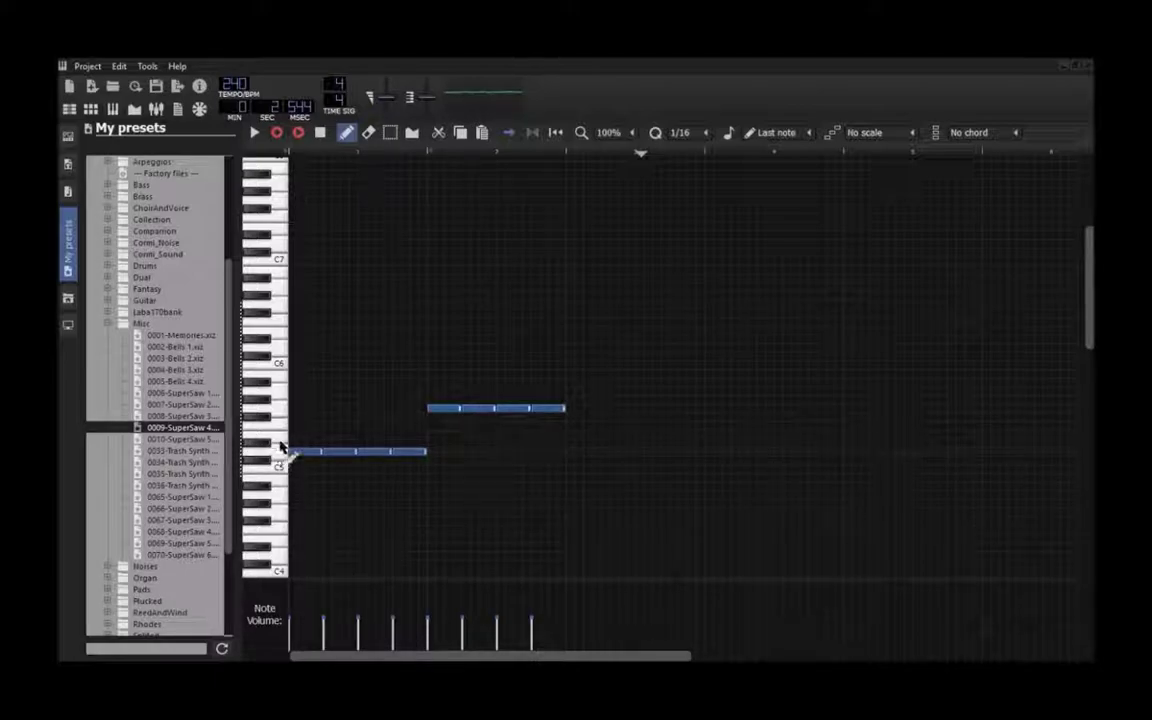
# In bar 3, place an A5 quarter note on beat 1, a C5 eighth on beat 2, and A5 and C5 eighths on beat 3
pyautogui.click(582, 392)
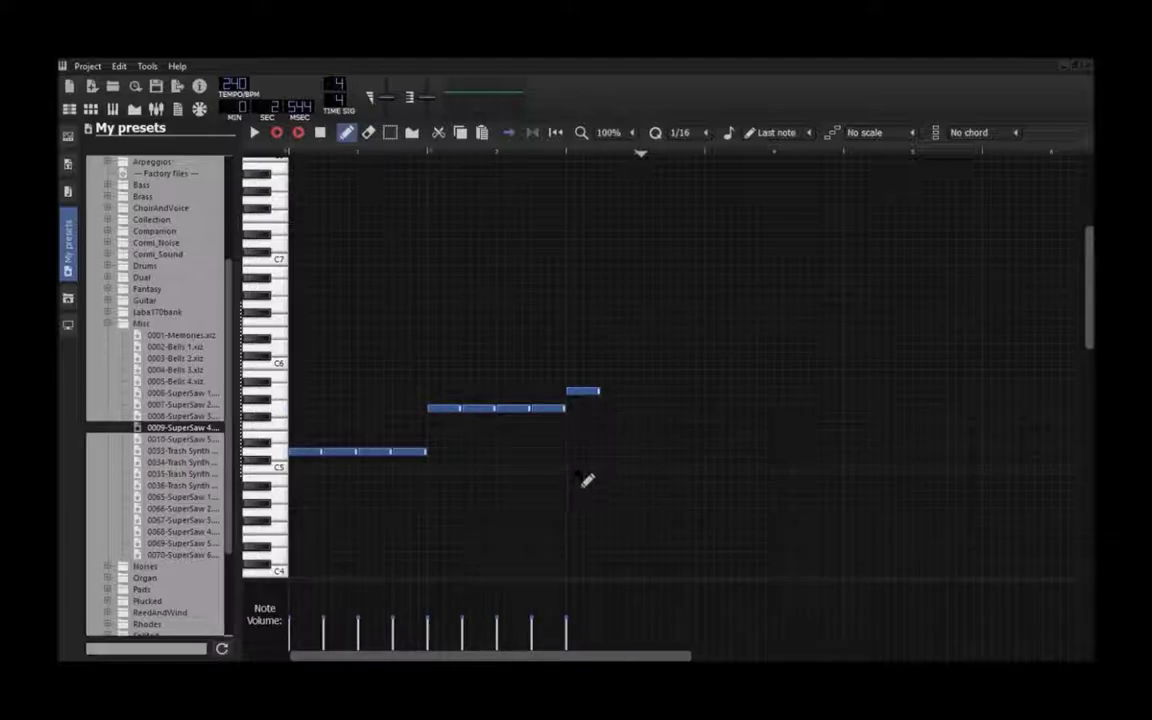
pyautogui.click(612, 468)
pyautogui.moveTo(645, 483); pyautogui.dragTo(630, 487)
pyautogui.click(641, 391)
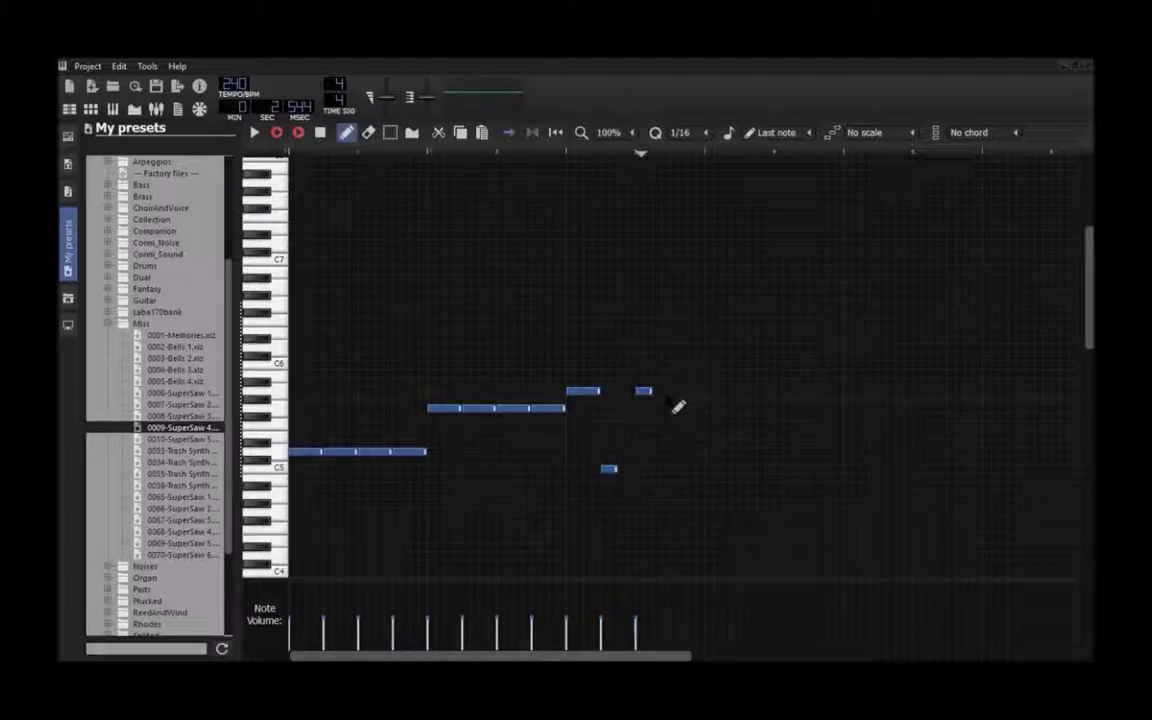
pyautogui.moveTo(649, 392)
pyautogui.mouseDown()
pyautogui.moveTo(668, 394)
pyautogui.moveTo(652, 398)
pyautogui.mouseUp()
pyautogui.click(661, 468)
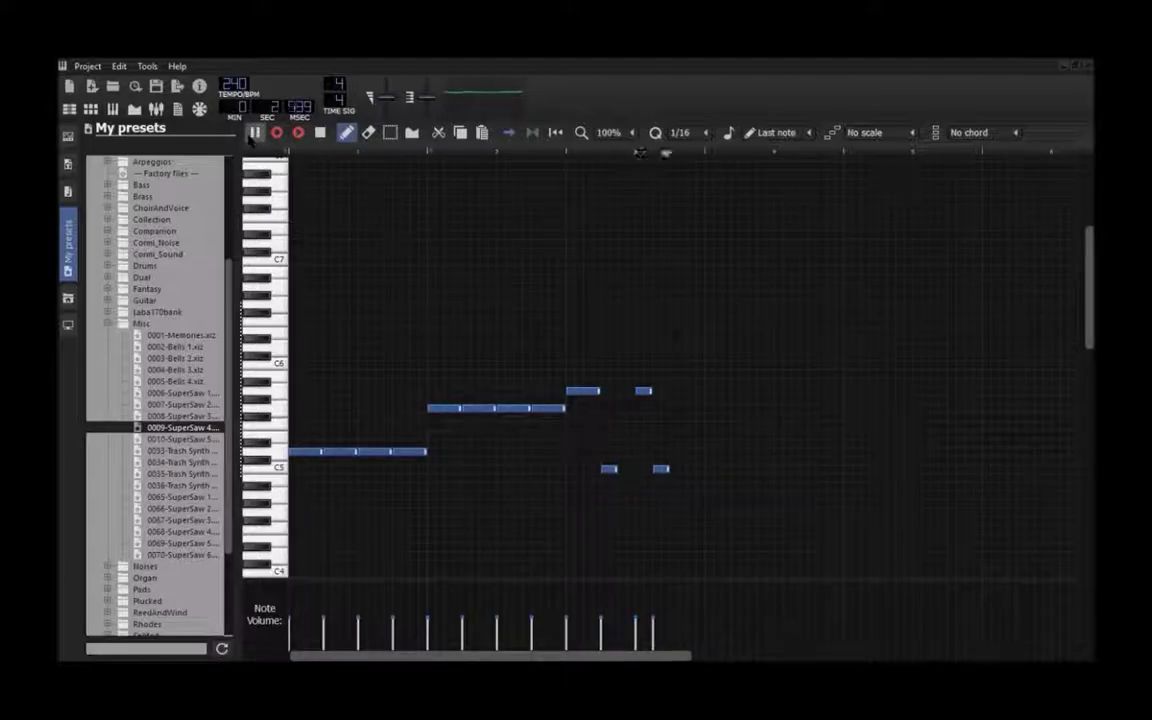
# Play back the SuperSaw 4 phrase alone and alongside the Bass 4 line from bar 17, returning to the piano roll
pyautogui.click(254, 133)
pyautogui.click(254, 133)
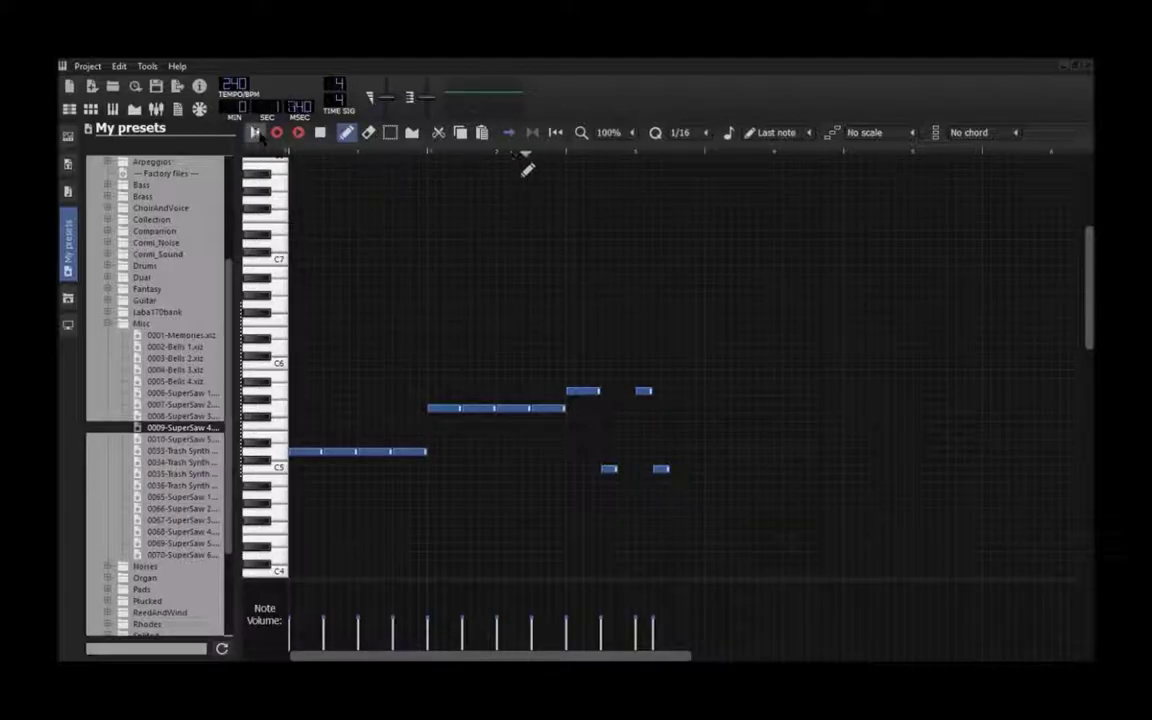
pyautogui.click(261, 136)
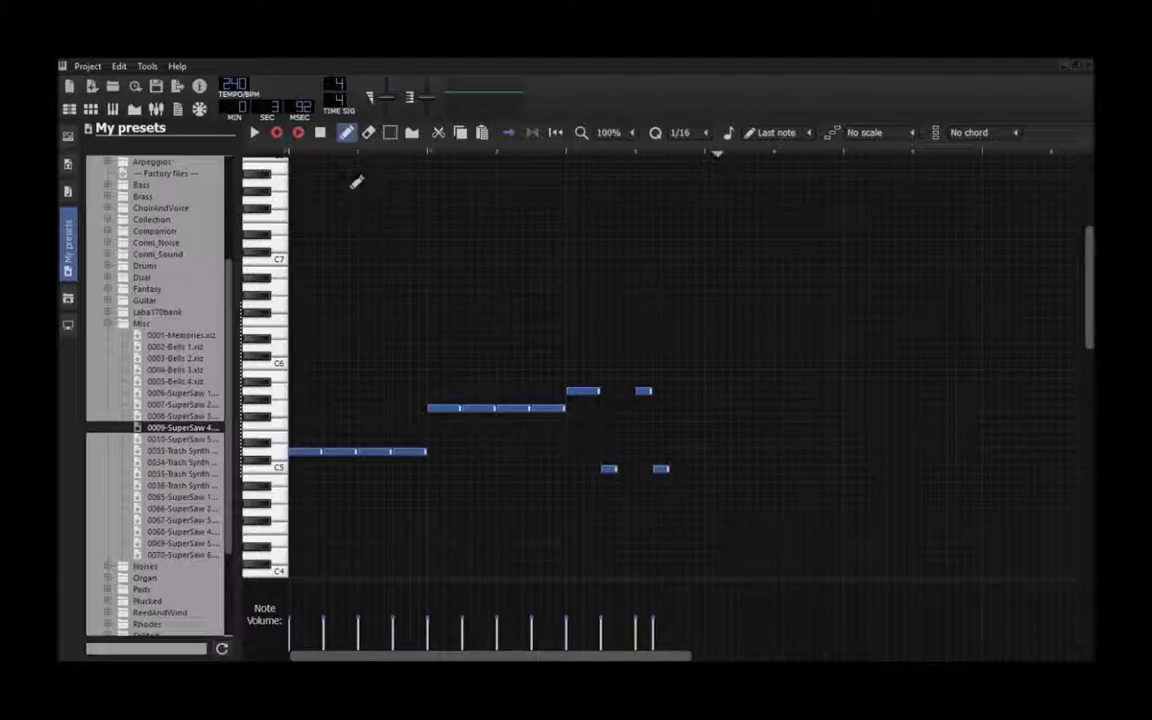
pyautogui.click(1087, 65)
pyautogui.click(642, 152)
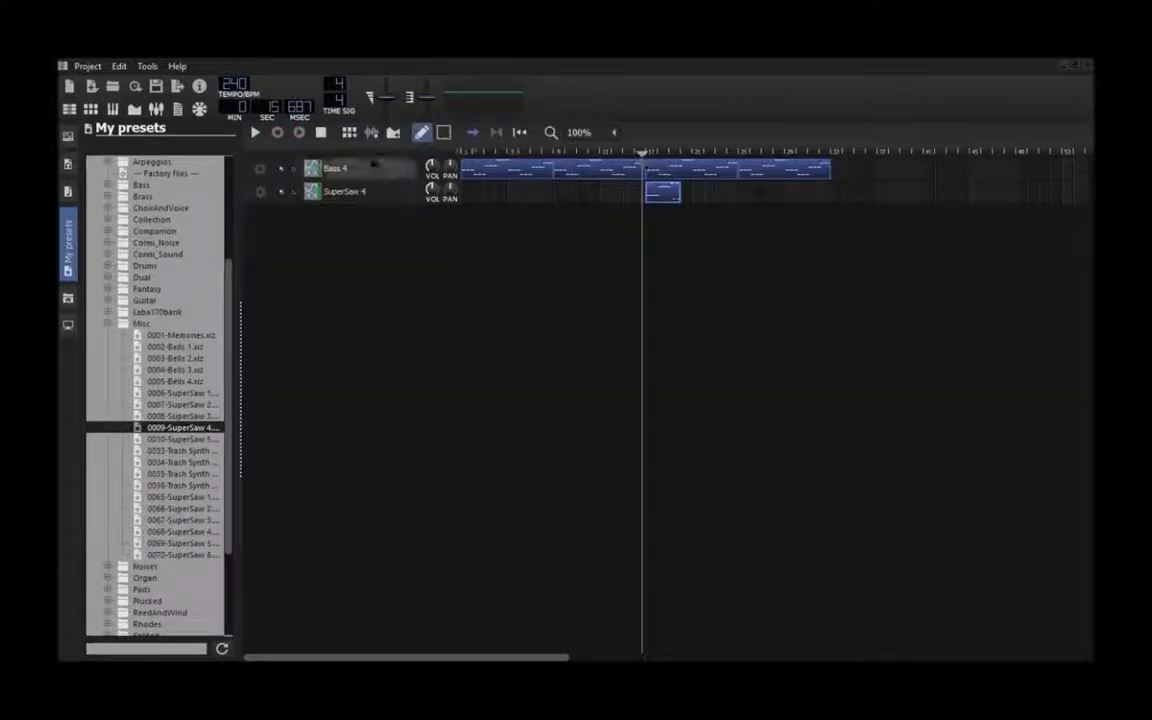
pyautogui.click(255, 132)
pyautogui.click(255, 132)
pyautogui.rightClick(652, 190)
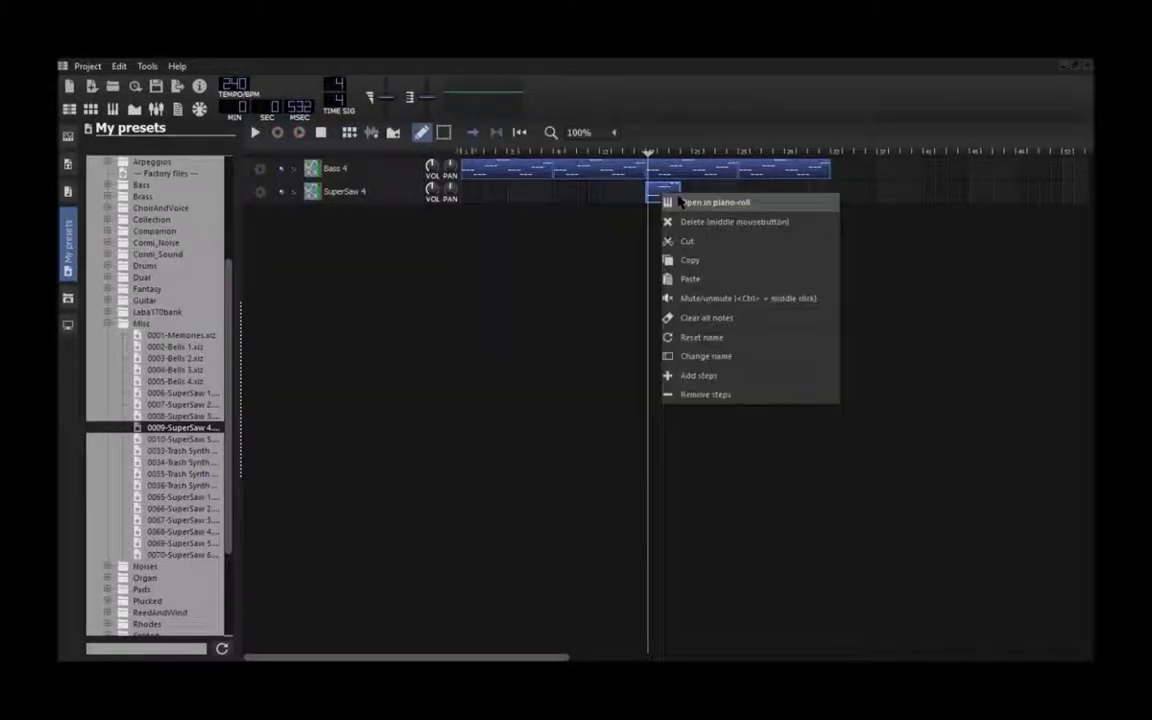
pyautogui.click(690, 198)
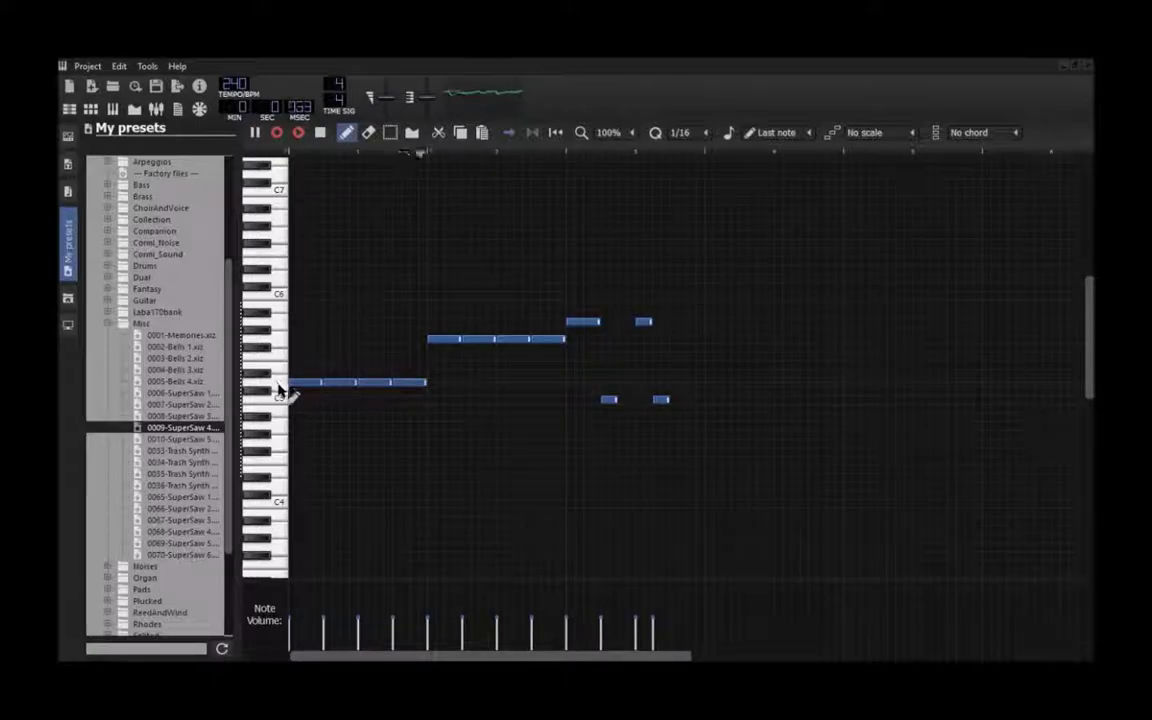
pyautogui.click(254, 132)
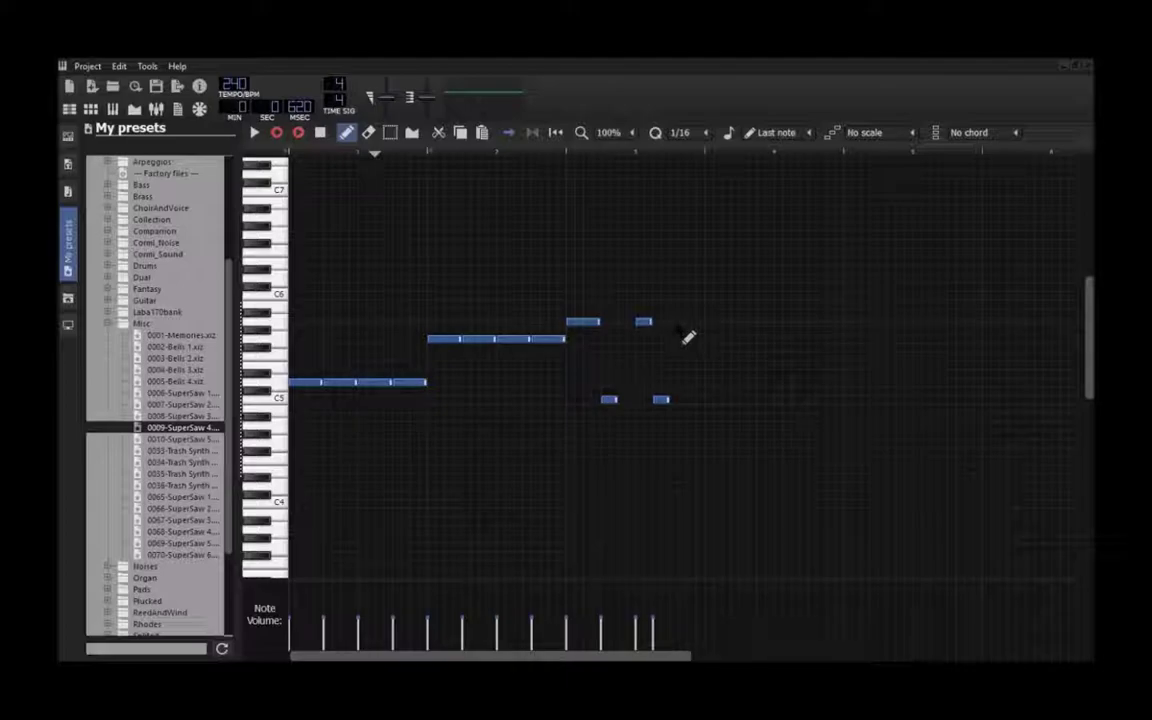
# Place four consecutive C5 quarter notes in bar 4 and play the phrase back
pyautogui.moveTo(681, 322); pyautogui.dragTo(738, 341)
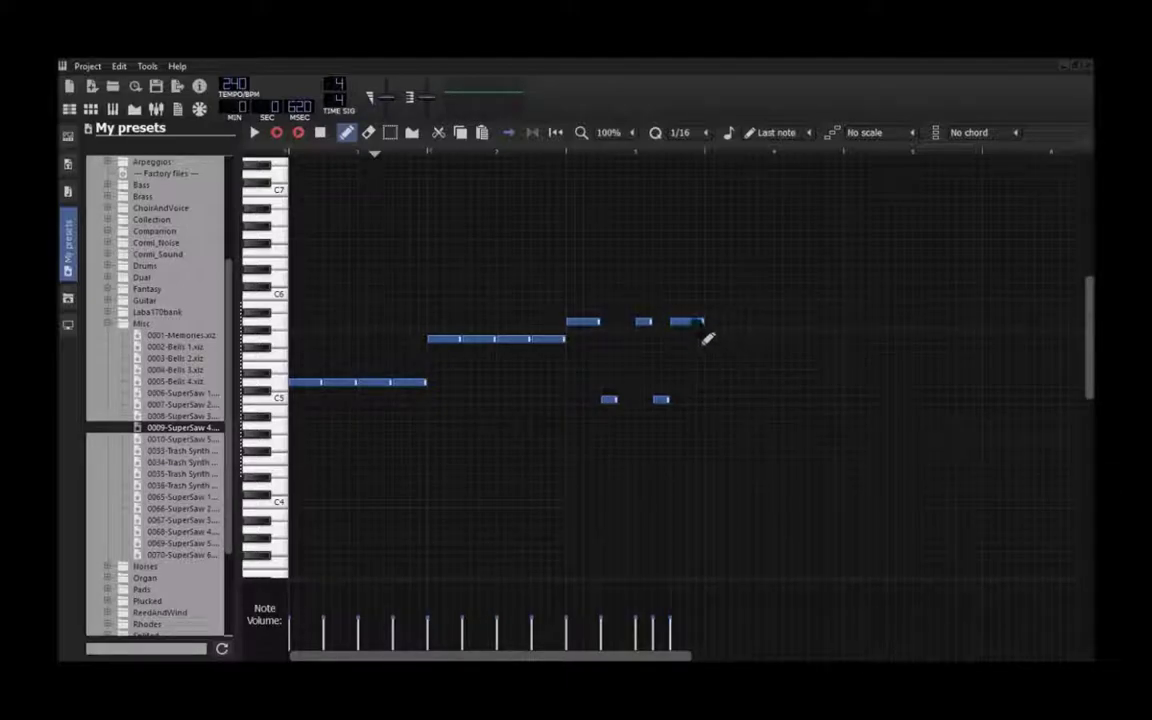
pyautogui.rightClick(677, 323)
pyautogui.click(717, 404)
pyautogui.click(755, 405)
pyautogui.click(789, 405)
pyautogui.rightClick(790, 405)
pyautogui.rightClick(756, 405)
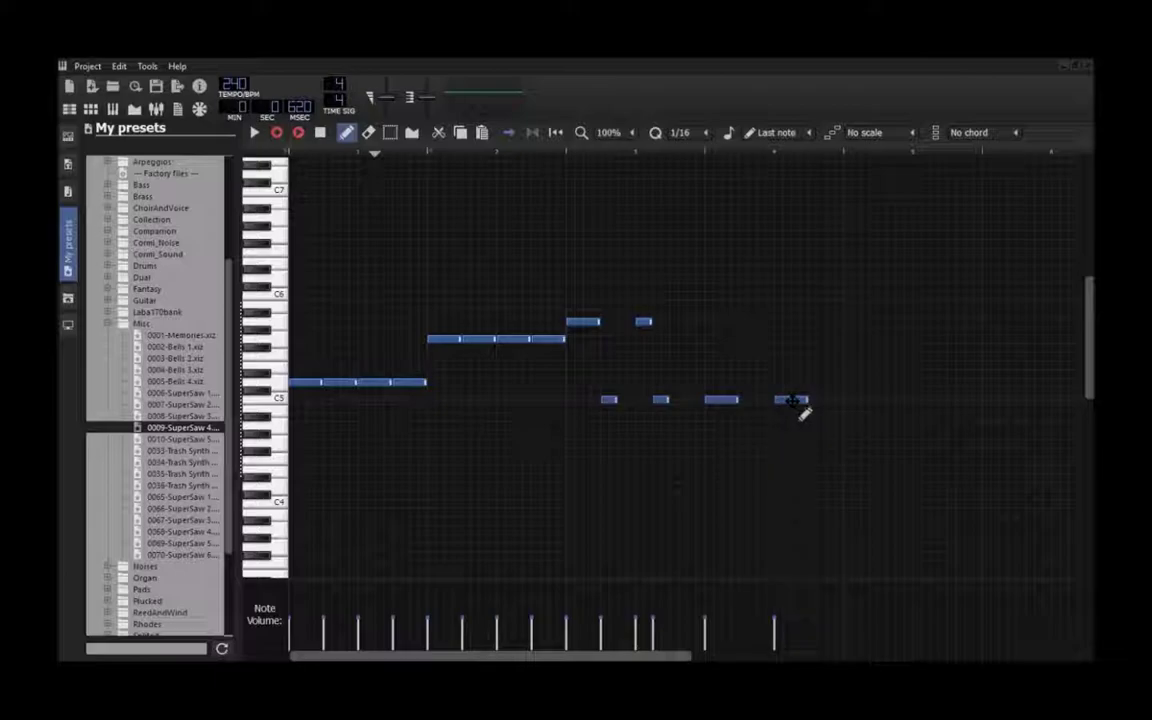
pyautogui.click(755, 405)
pyautogui.click(790, 405)
pyautogui.rightClick(802, 404)
pyautogui.click(785, 404)
pyautogui.click(820, 404)
pyautogui.click(255, 132)
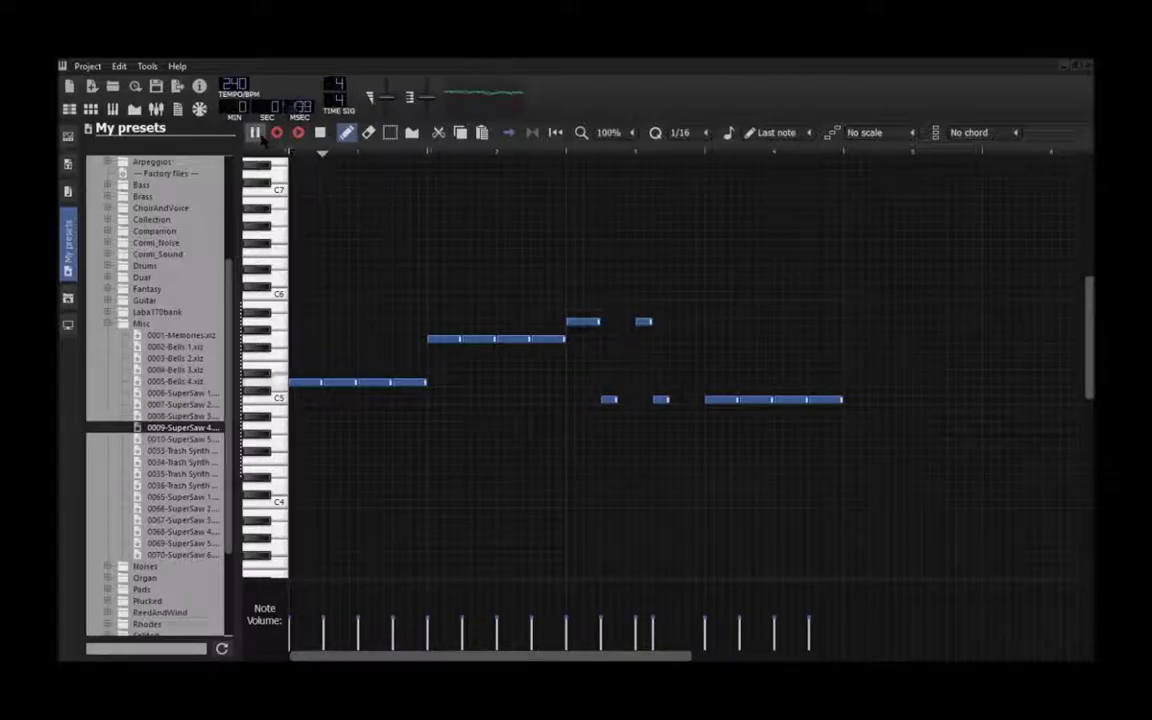
pyautogui.click(255, 132)
# Copy all the notes of the four-bar phrase and paste them starting at bar 5
pyautogui.click(390, 132)
pyautogui.moveTo(941, 217); pyautogui.dragTo(305, 500)
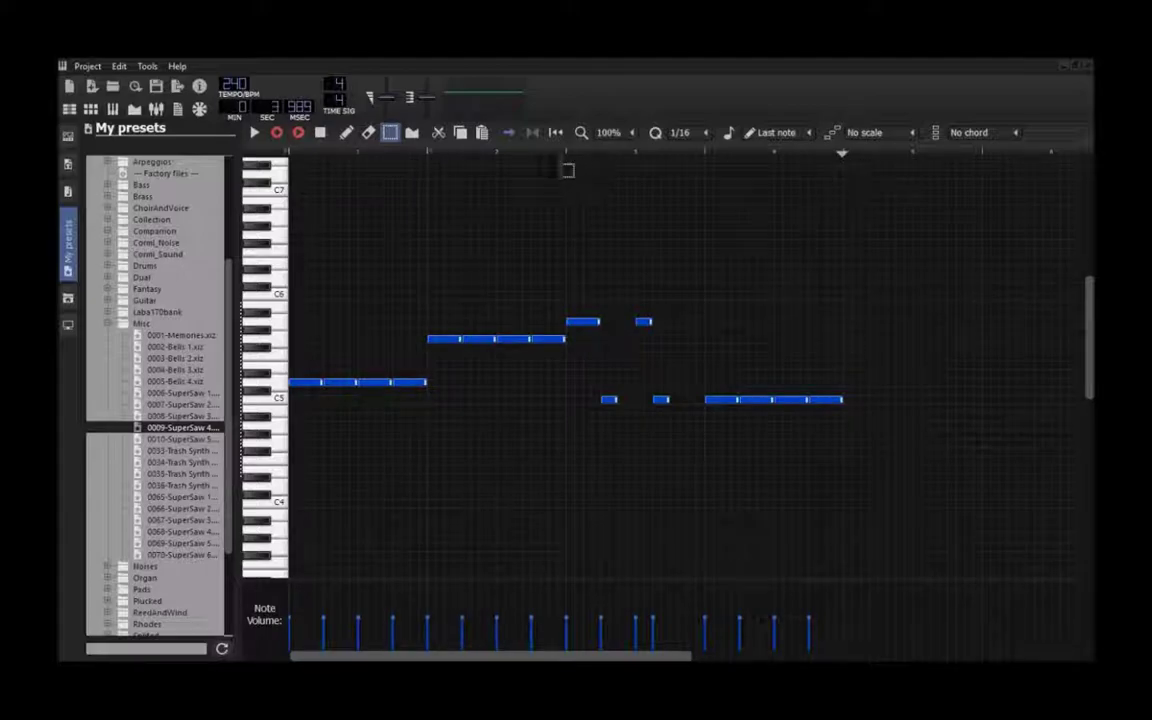
pyautogui.hotkey('ctrl', 'v')
pyautogui.hotkey('shift', 'd')
pyautogui.hscroll(5, 706, 560)
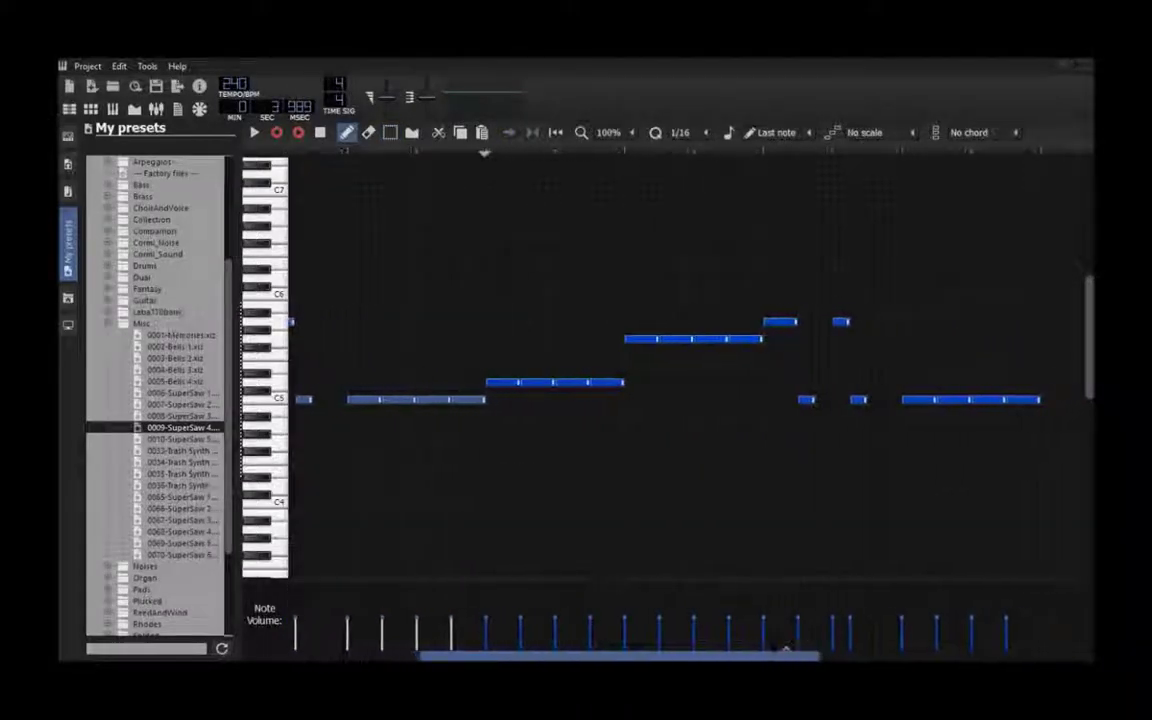
pyautogui.click(721, 421)
pyautogui.rightClick(718, 417)
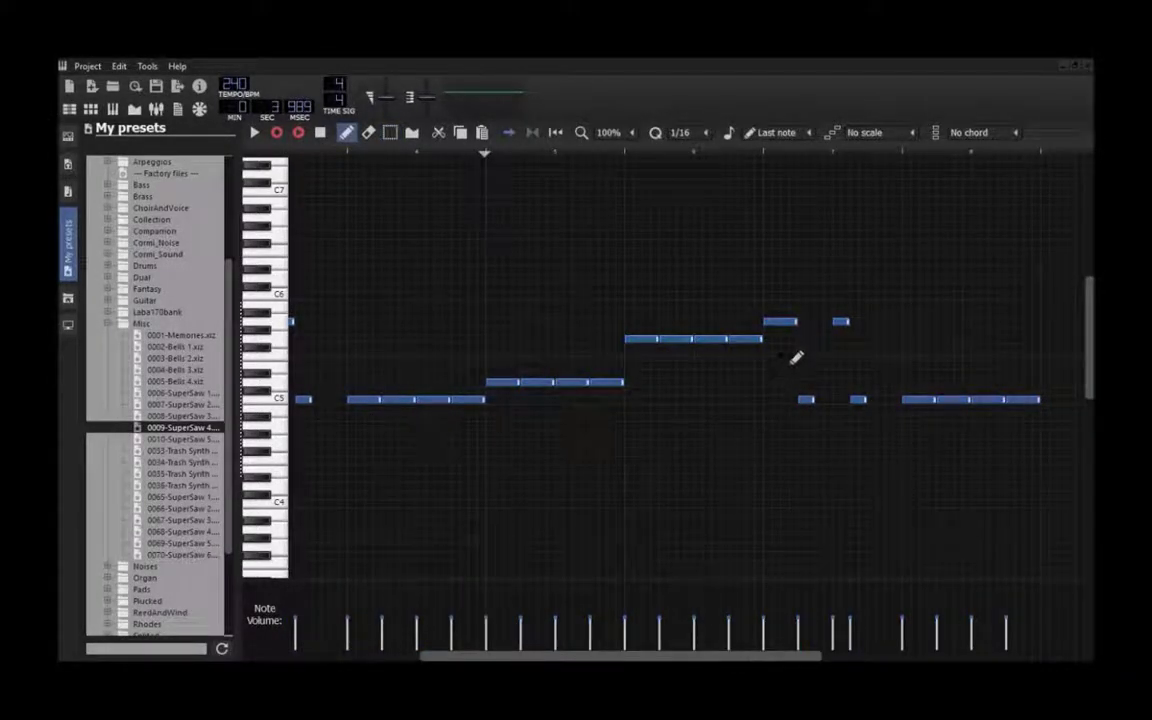
# Delete the G5 notes in bar 6 and cut all remaining notes from bar 4 onward
pyautogui.rightClick(641, 342)
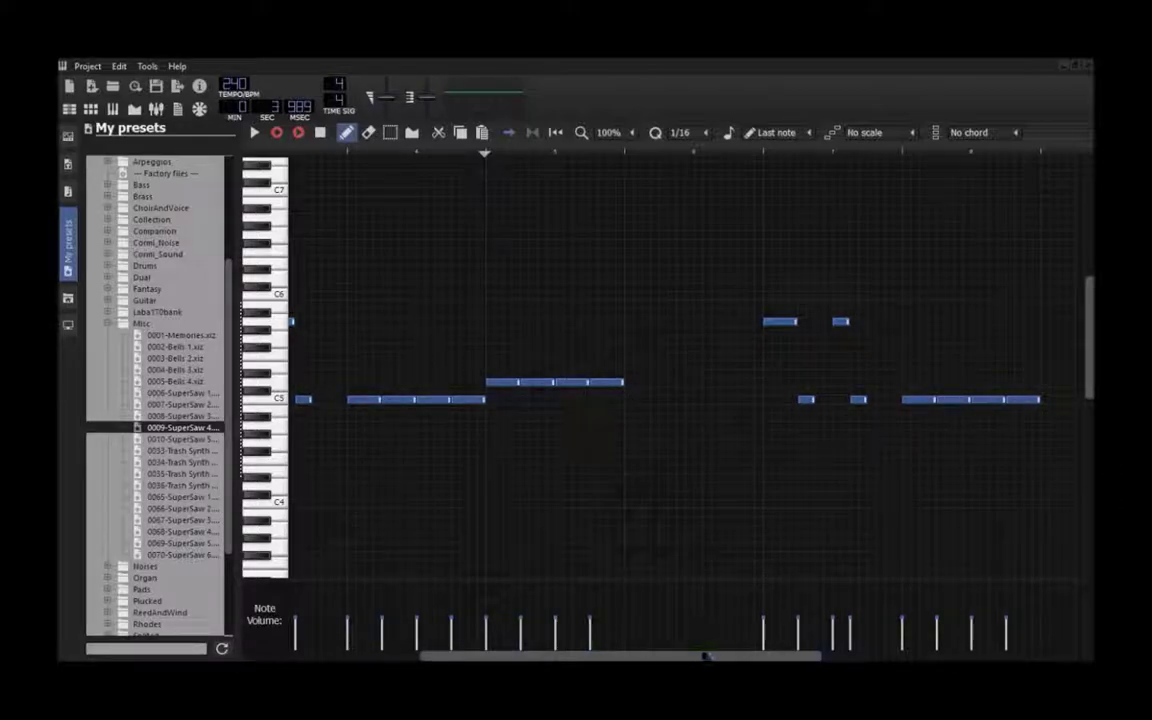
pyautogui.click(591, 643)
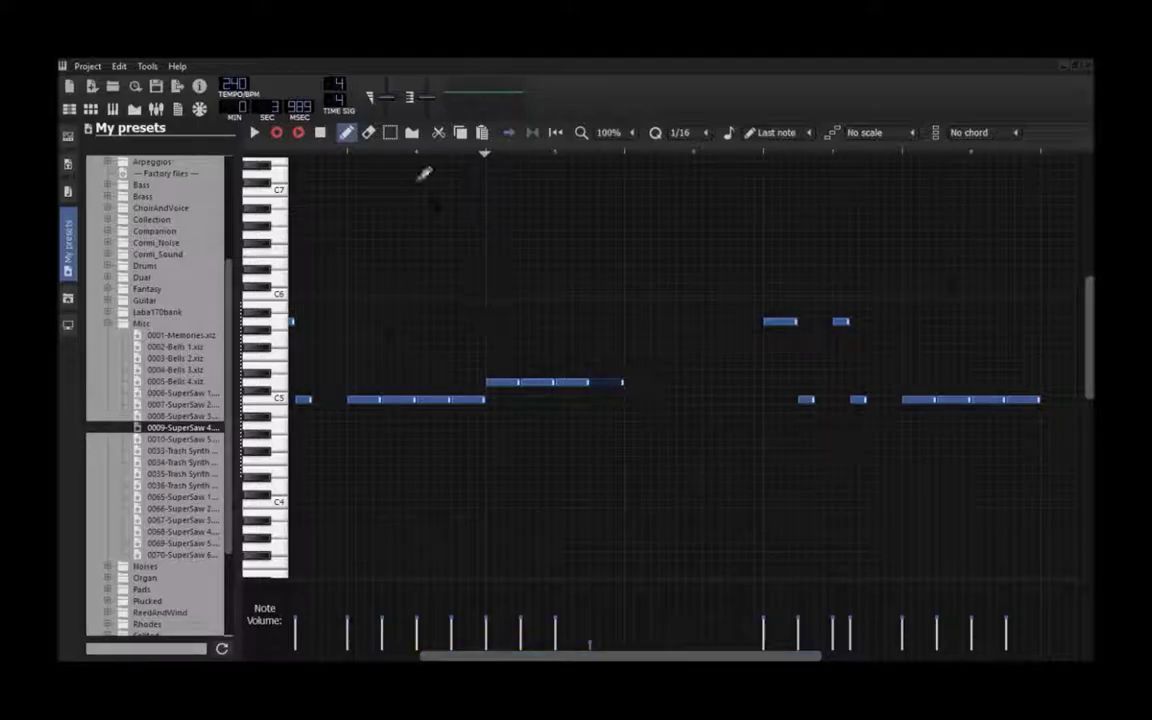
pyautogui.click(390, 133)
pyautogui.moveTo(1052, 226); pyautogui.dragTo(375, 471)
pyautogui.click(438, 134)
pyautogui.moveTo(660, 656); pyautogui.dragTo(305, 656)
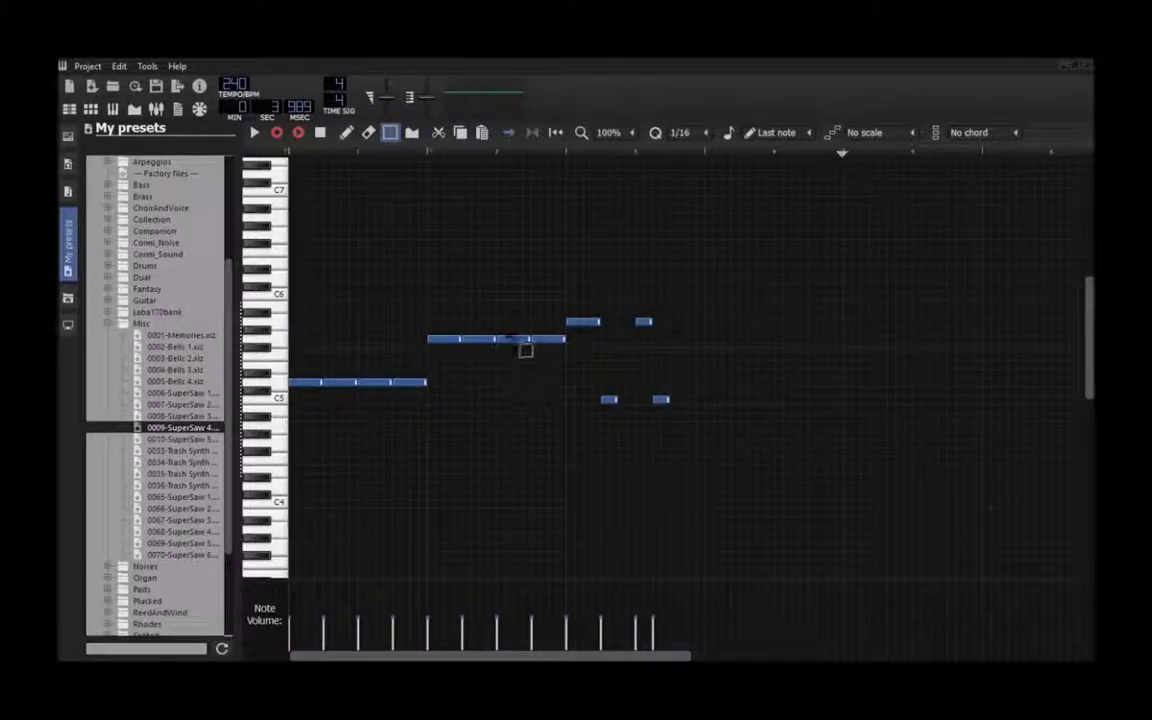
# Move the four A5 and C5 notes of bar 3 one bar later into bar 4
pyautogui.click(346, 132)
pyautogui.hotkey('shift', 's')
pyautogui.moveTo(679, 406); pyautogui.dragTo(566, 291)
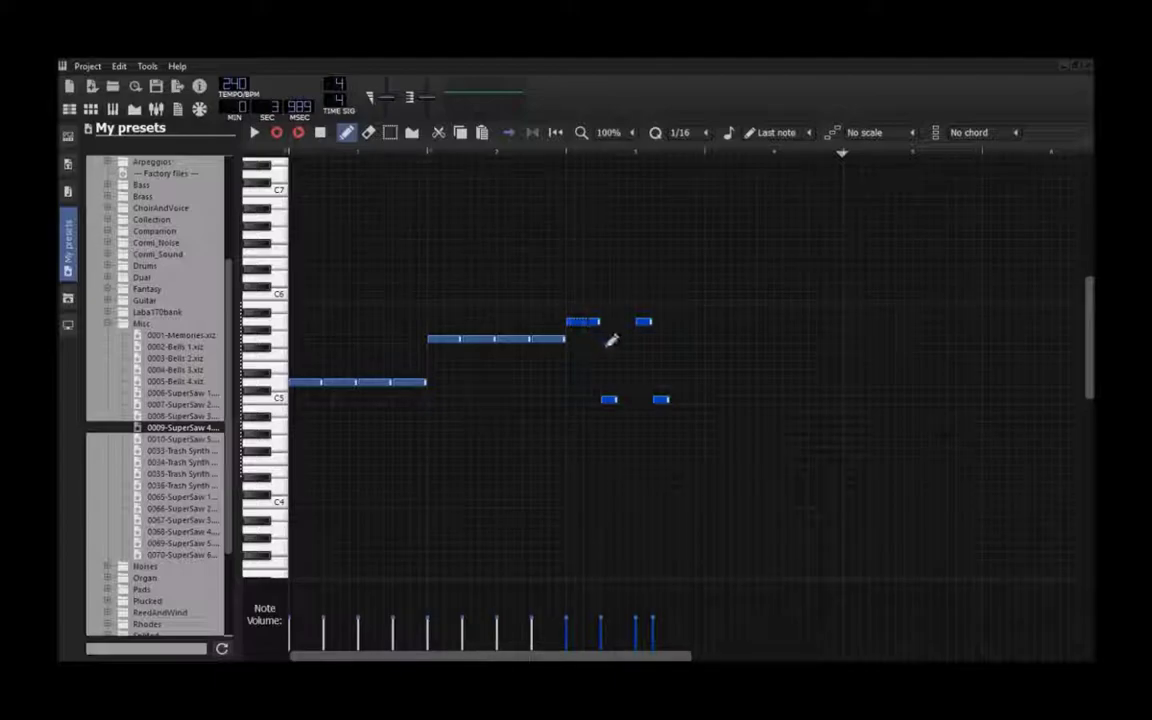
pyautogui.moveTo(597, 332); pyautogui.dragTo(741, 334)
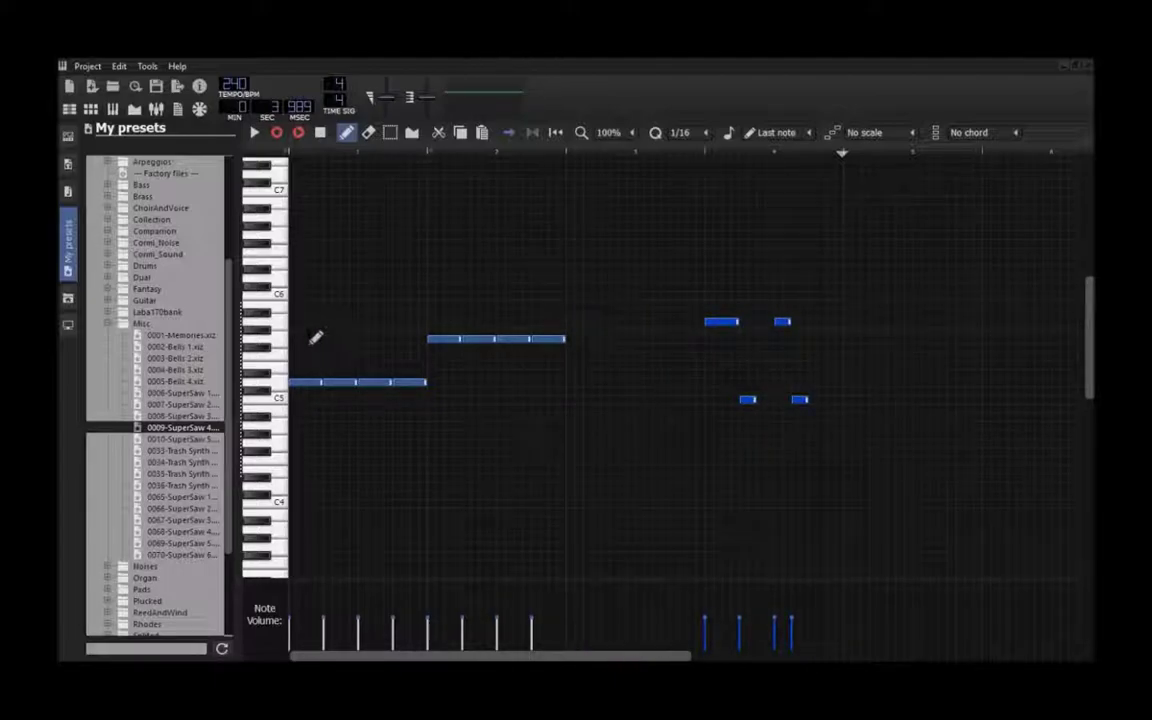
# Fill the empty bar 3 with four consecutive D6 quarter notes
pyautogui.click(575, 280)
pyautogui.click(615, 280)
pyautogui.click(650, 280)
pyautogui.click(684, 280)
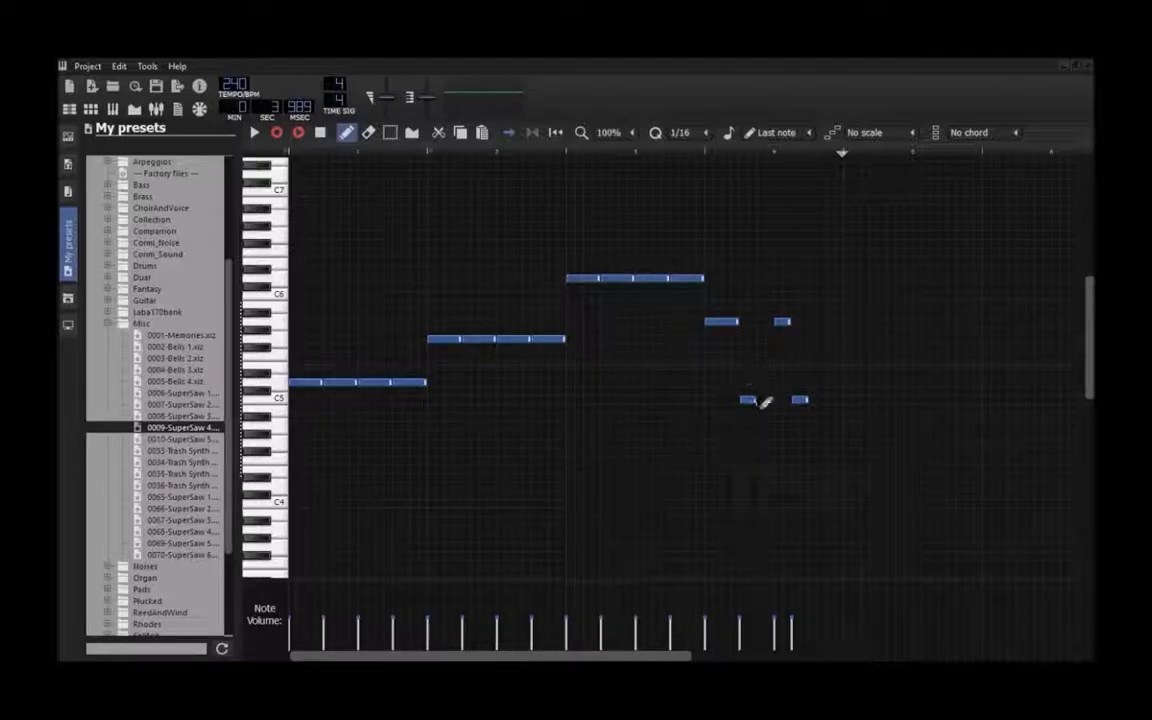
# Copy all notes of the four-bar phrase and paste them starting at bar 5
pyautogui.click(390, 132)
pyautogui.moveTo(955, 255); pyautogui.dragTo(295, 408)
pyautogui.click(462, 133)
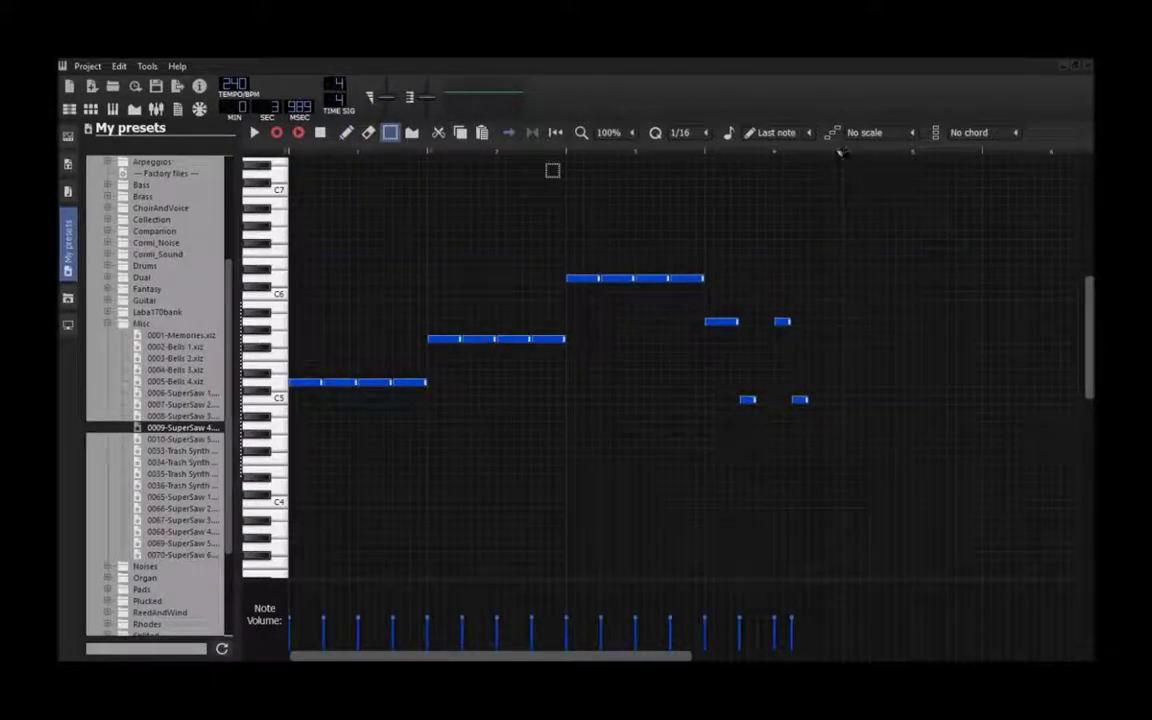
pyautogui.hotkey('ctrl', 'c')
pyautogui.hotkey('ctrl', 'v')
pyautogui.press('d')
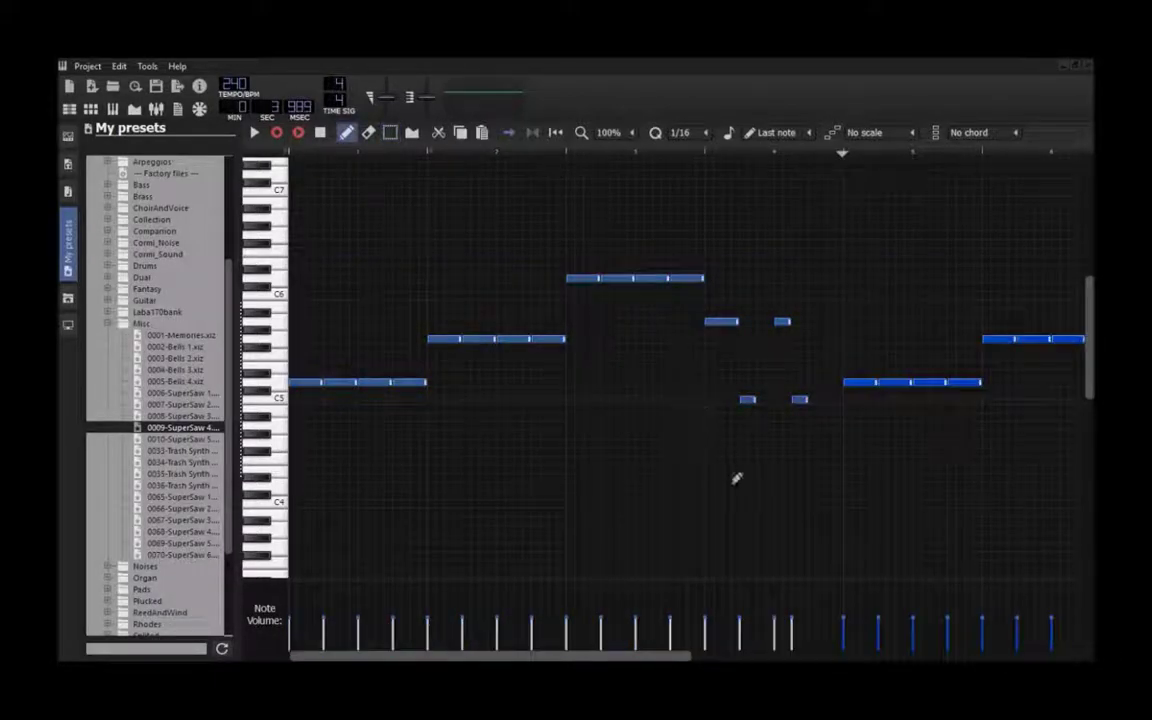
pyautogui.moveTo(640, 654); pyautogui.dragTo(743, 654)
pyautogui.press('Escape')
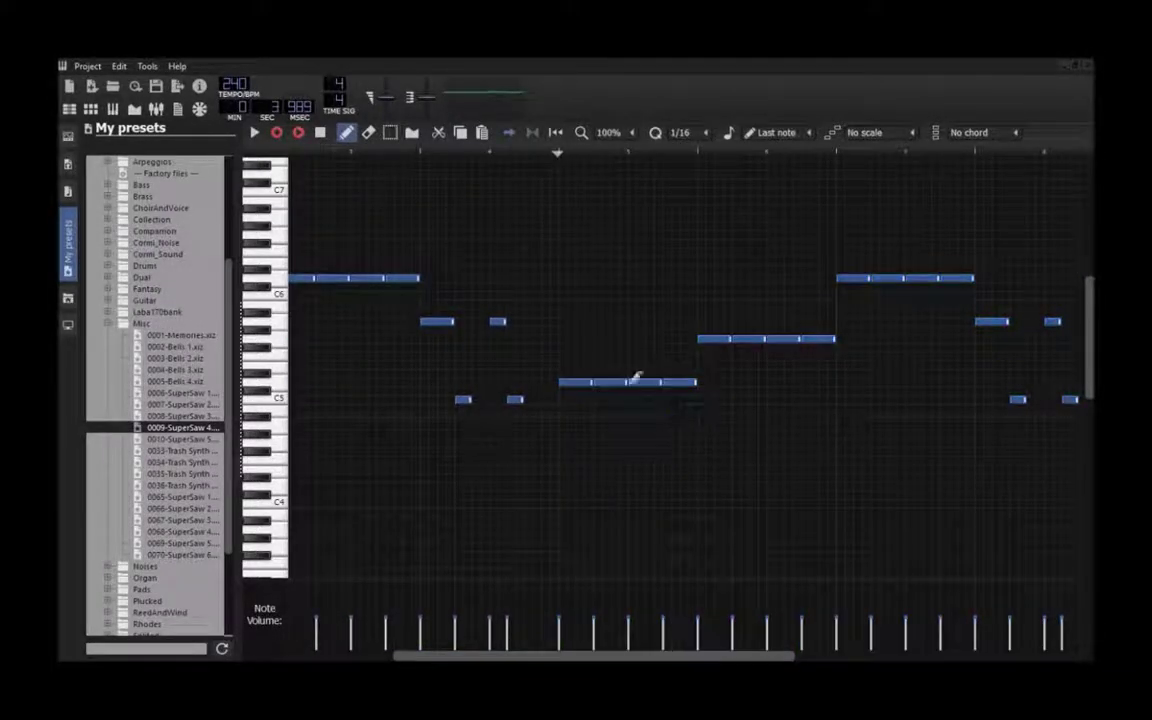
# Lower the four G5 notes in bar 6 to F5
pyautogui.click(390, 132)
pyautogui.moveTo(560, 375); pyautogui.dragTo(720, 442)
pyautogui.click(718, 340)
pyautogui.moveTo(718, 341); pyautogui.dragTo(834, 372)
pyautogui.click(347, 133)
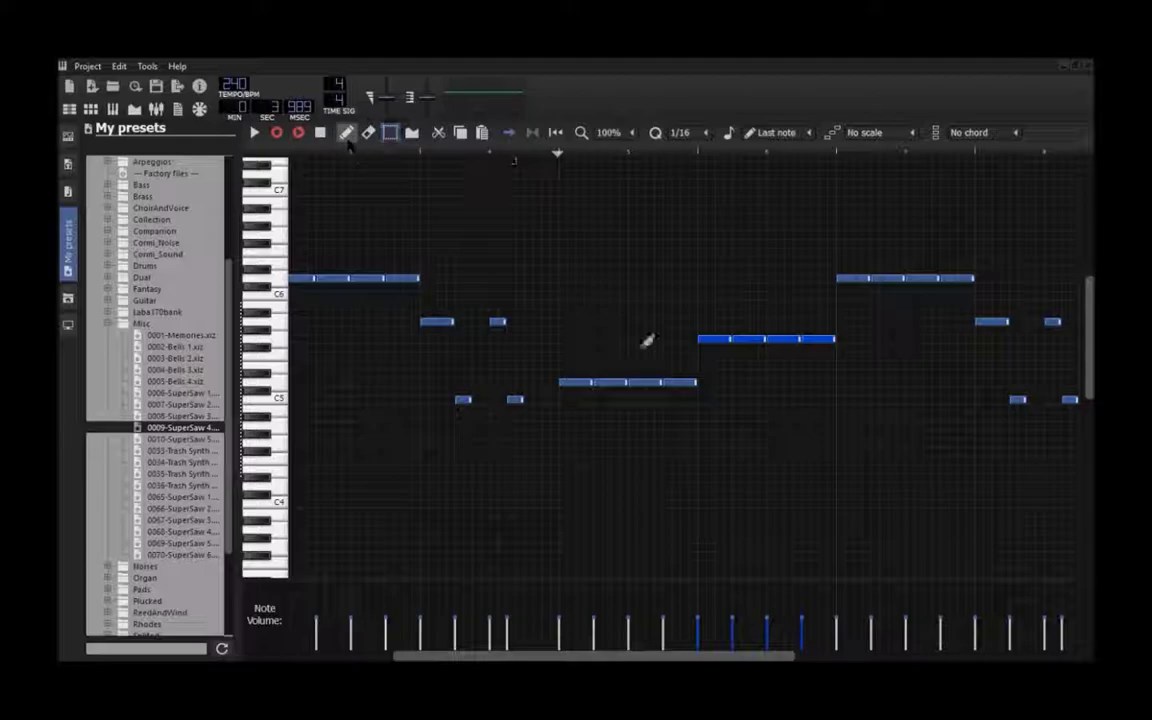
pyautogui.moveTo(712, 342); pyautogui.dragTo(722, 358)
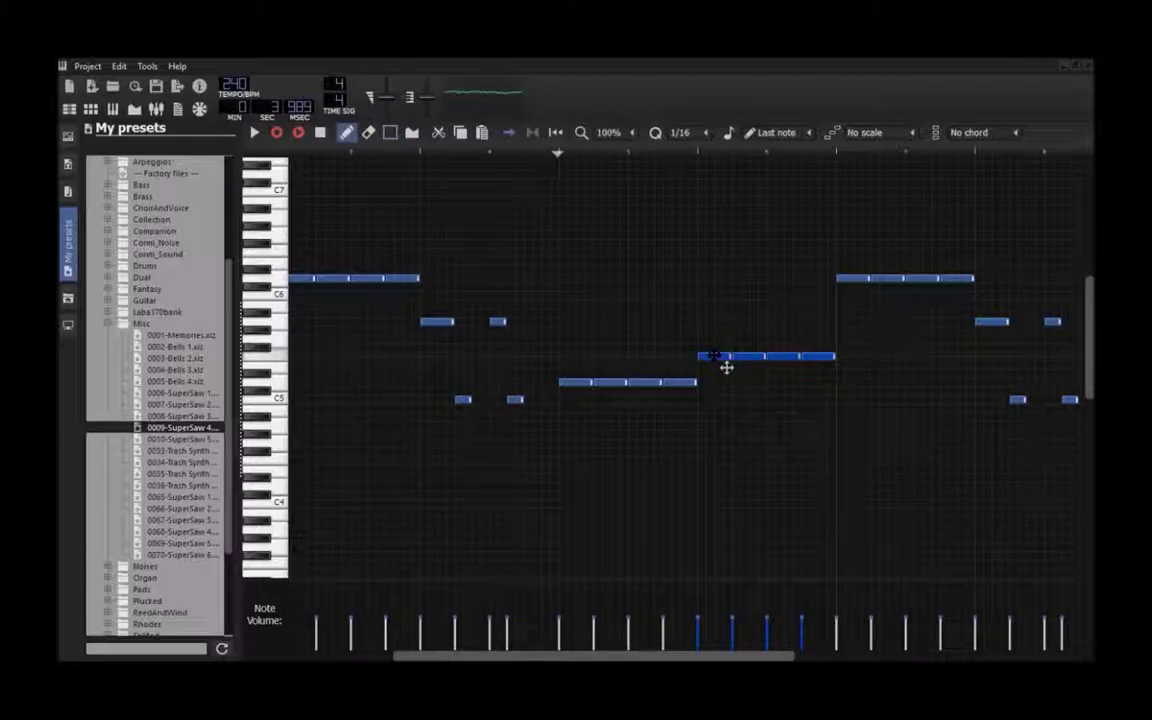
# Lower the four D6 notes in bar 7 by one octave to D5
pyautogui.hotkey('shift', 's')
pyautogui.moveTo(824, 252)
pyautogui.mouseDown()
pyautogui.moveTo(1005, 311)
pyautogui.moveTo(960, 305)
pyautogui.mouseUp()
pyautogui.click(347, 133)
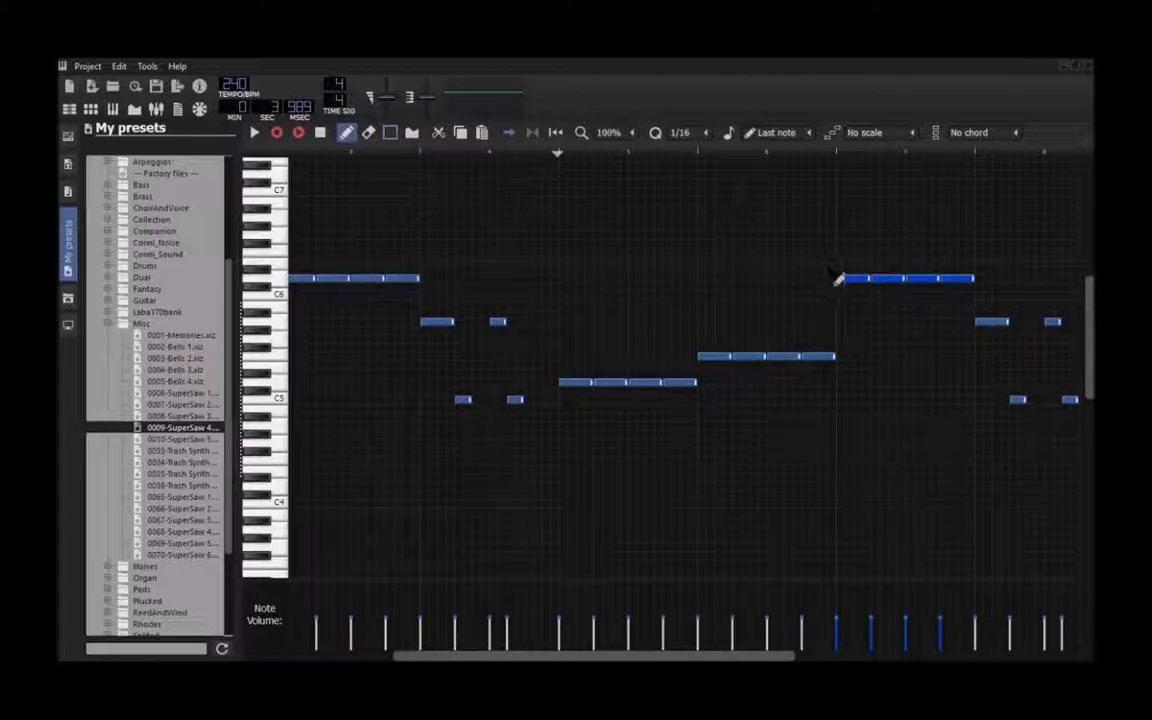
pyautogui.moveTo(852, 280); pyautogui.dragTo(856, 391)
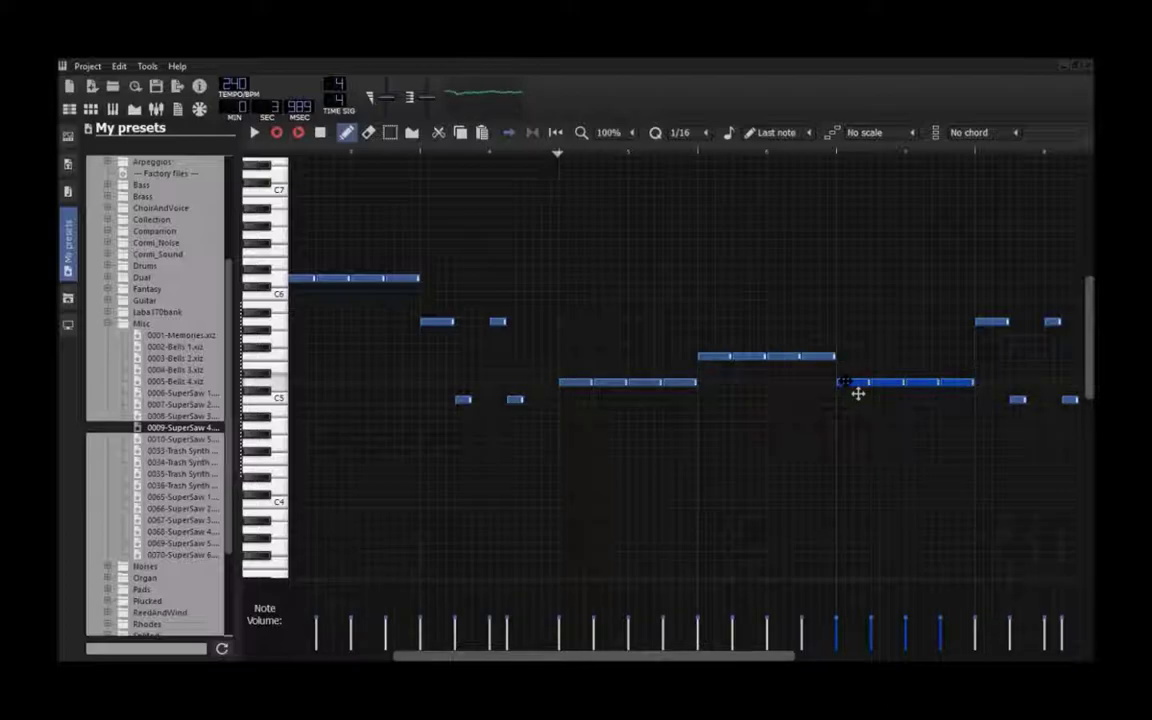
# Lower the A5 and C5 notes of bar 8 by one octave to A4 and C4, and close the piano roll
pyautogui.moveTo(543, 656); pyautogui.dragTo(651, 656)
pyautogui.click(390, 132)
pyautogui.moveTo(688, 300); pyautogui.dragTo(833, 416)
pyautogui.click(346, 132)
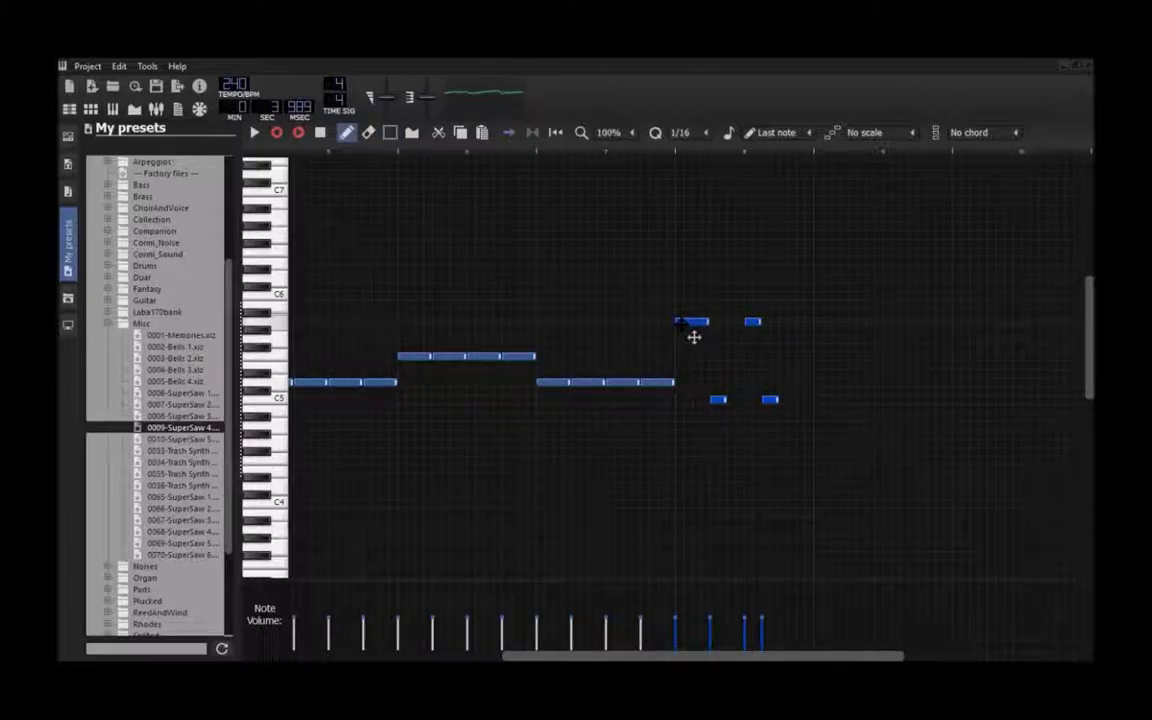
pyautogui.moveTo(693, 337); pyautogui.dragTo(681, 435)
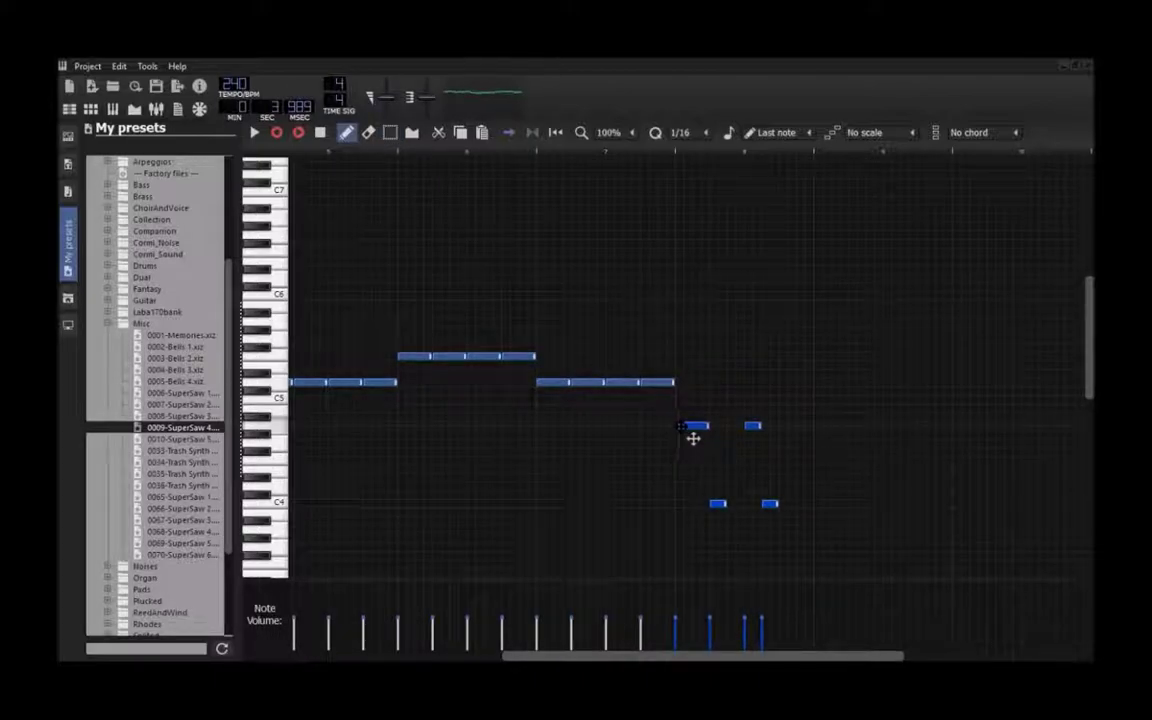
pyautogui.click(1089, 66)
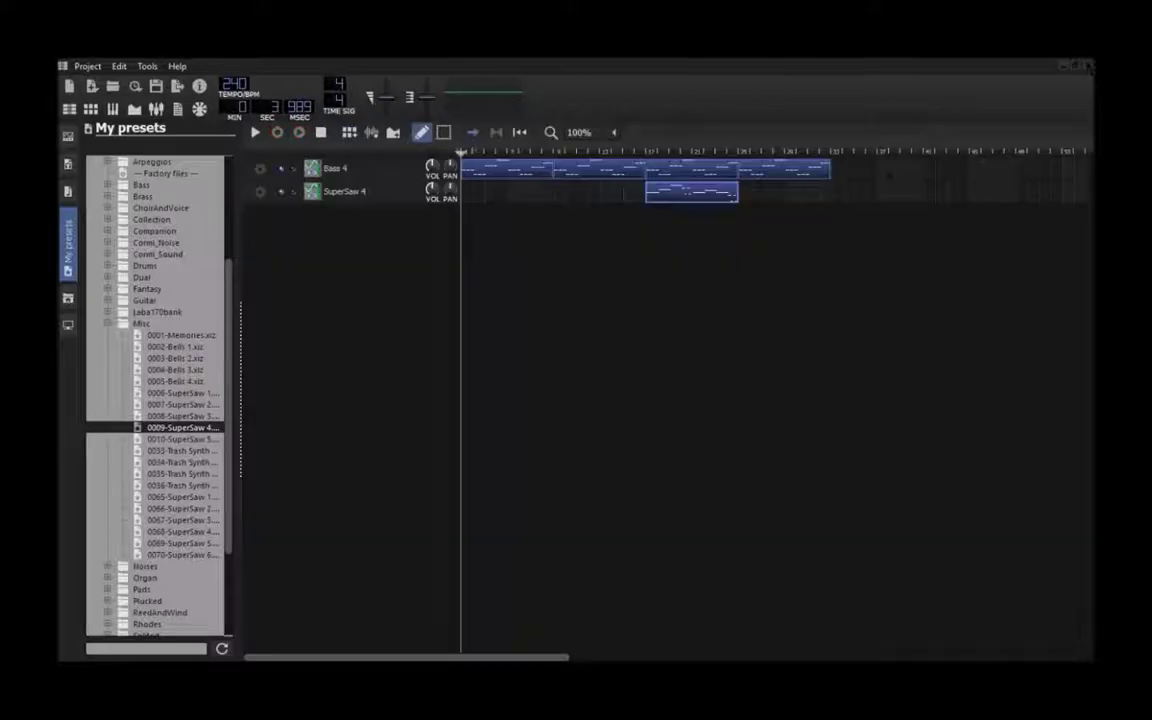
# Duplicate the eight-bar Bass 4 and SuperSaw 4 clips until both tracks are filled through bar 48
pyautogui.moveTo(700, 193); pyautogui.dragTo(920, 182)
pyautogui.moveTo(820, 192); pyautogui.dragTo(1022, 197)
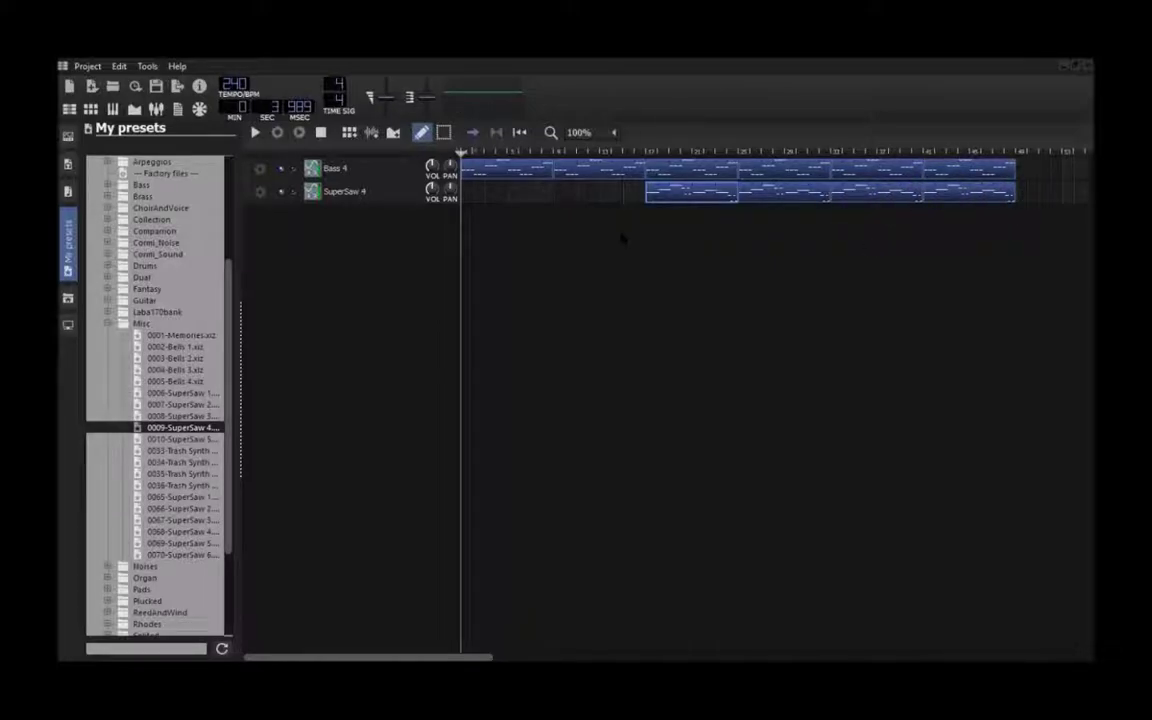
# Add an automation track and rename it AT1
pyautogui.click(393, 132)
pyautogui.doubleClick(335, 214)
pyautogui.write('At')
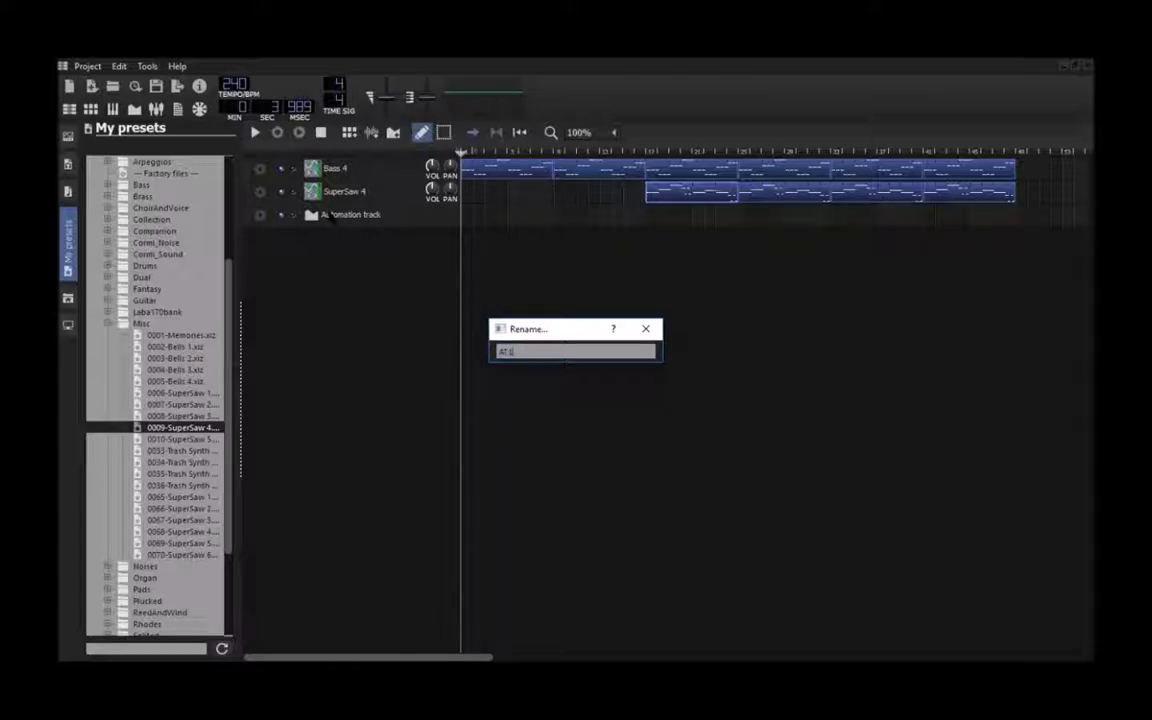
pyautogui.write('1')
pyautogui.press('Return')
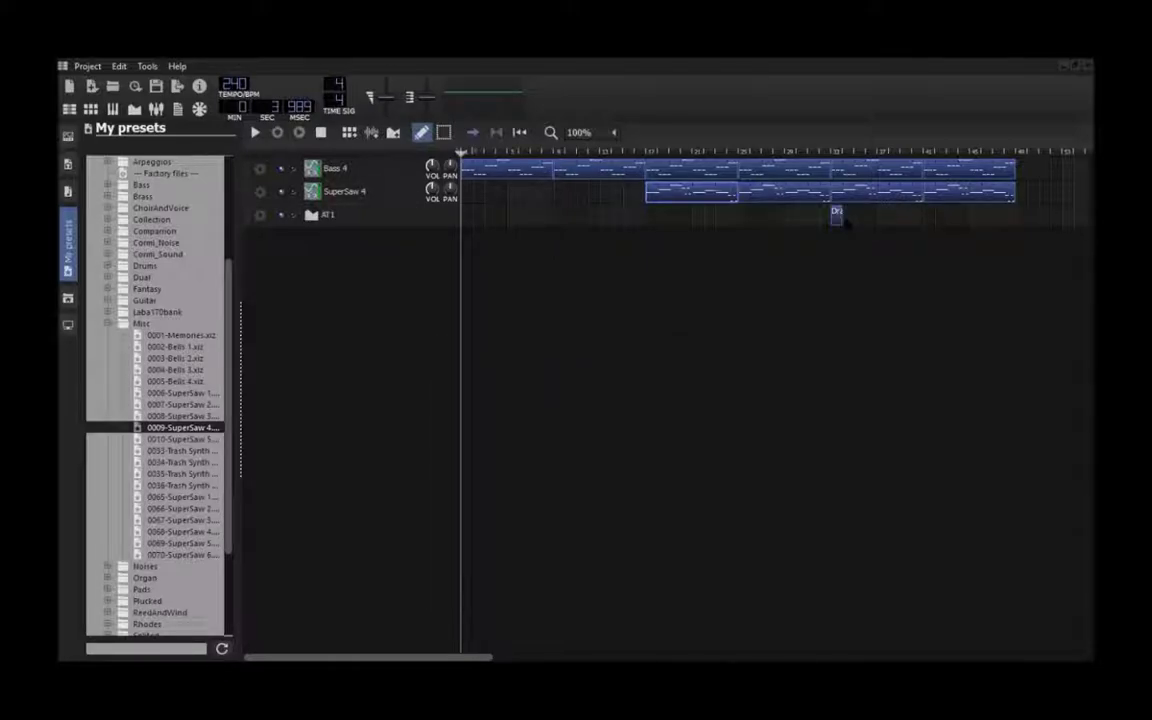
# Stretch the AT1 clip across bars 33 to 48 and link it to the filter frequency of Bass 4
pyautogui.moveTo(840, 214); pyautogui.dragTo(1016, 218)
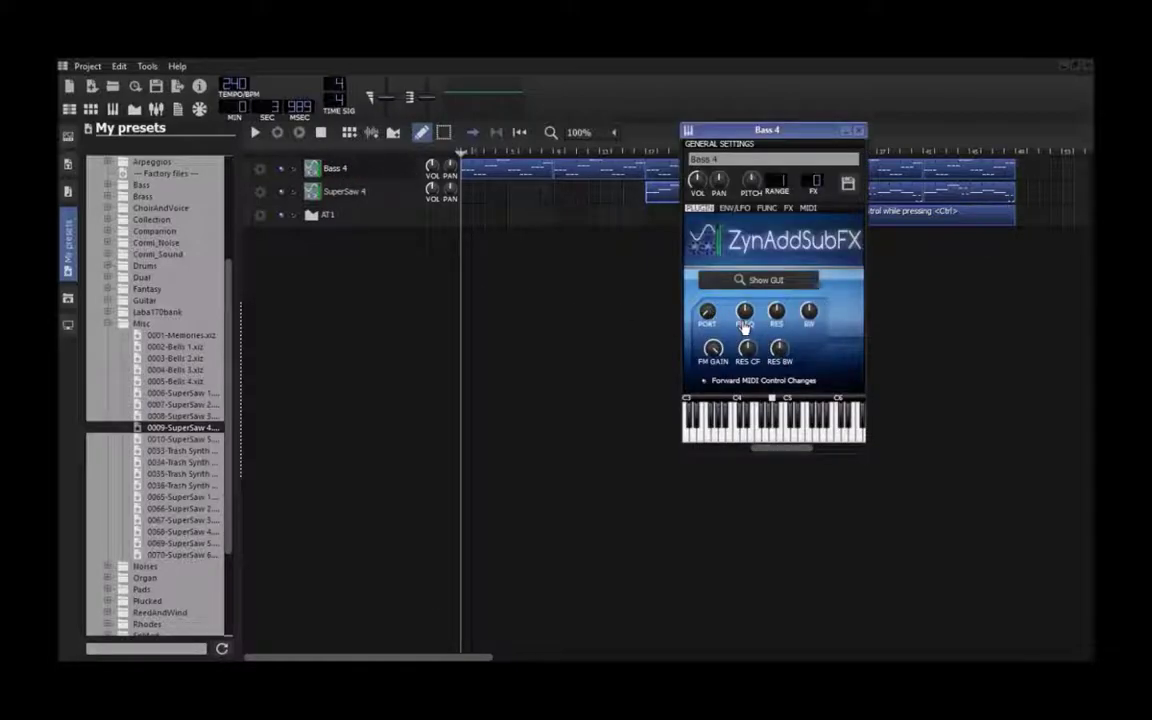
pyautogui.moveTo(745, 314); pyautogui.dragTo(900, 214)
pyautogui.click(850, 131)
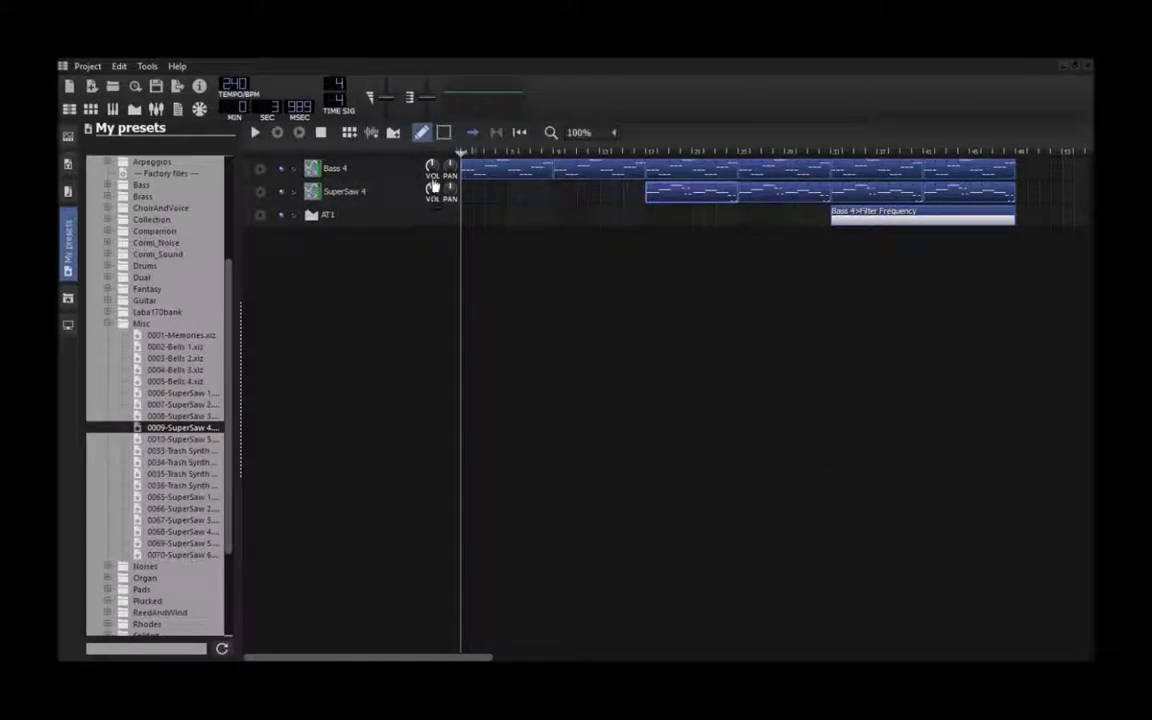
# Add a second AT1 clip at bar 1 and link it to the filter frequency of Bass 4
pyautogui.click(464, 218)
pyautogui.click(390, 172)
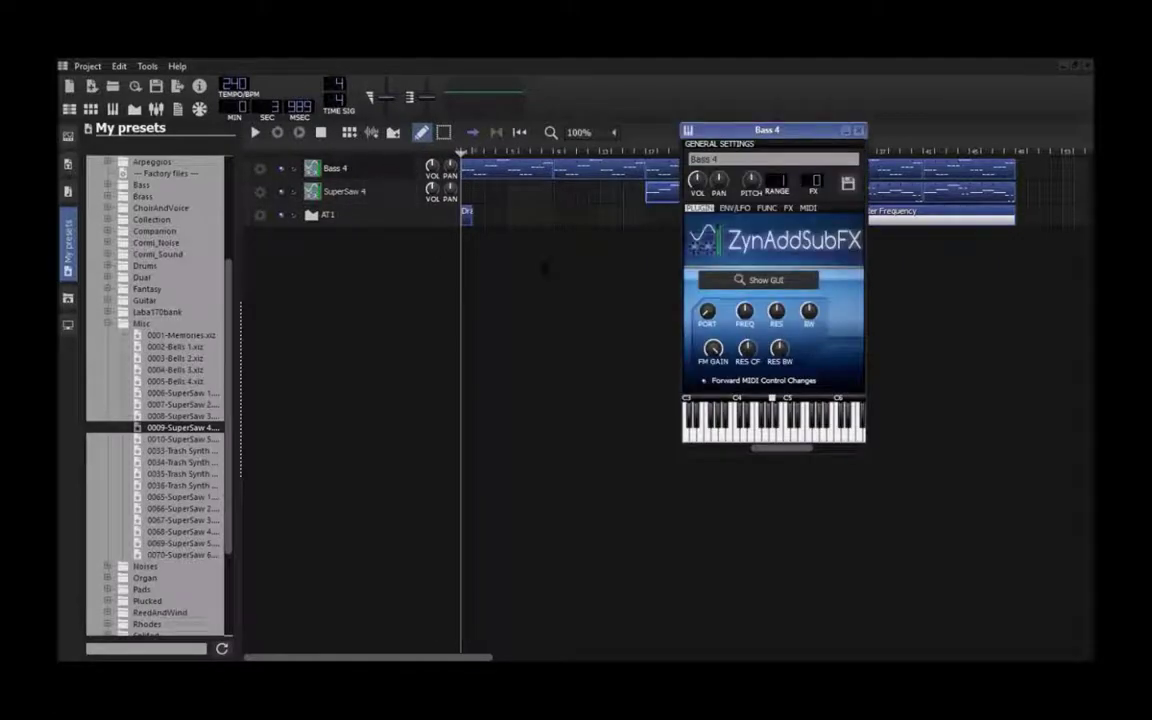
pyautogui.moveTo(745, 314); pyautogui.dragTo(466, 214)
pyautogui.click(857, 131)
# Shape the Bass 4 filter frequency clip at bar 33 as a cubic curve rising to the maximum of 127
pyautogui.rightClick(879, 211)
pyautogui.click(898, 219)
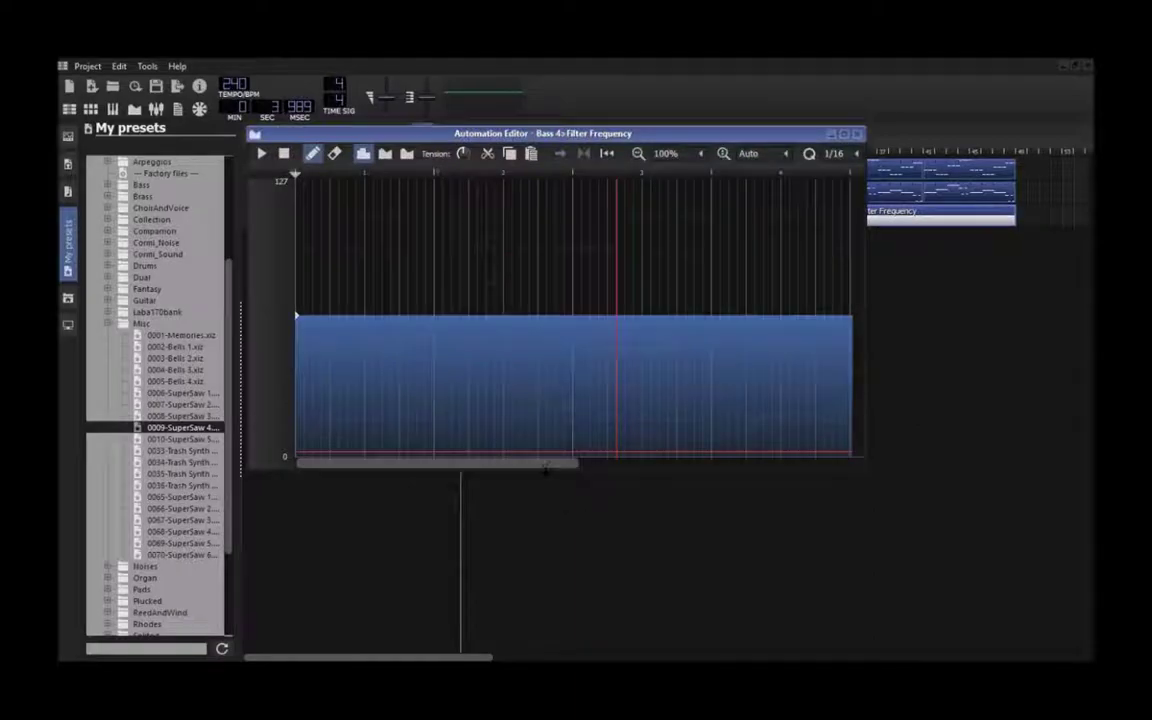
pyautogui.click(843, 133)
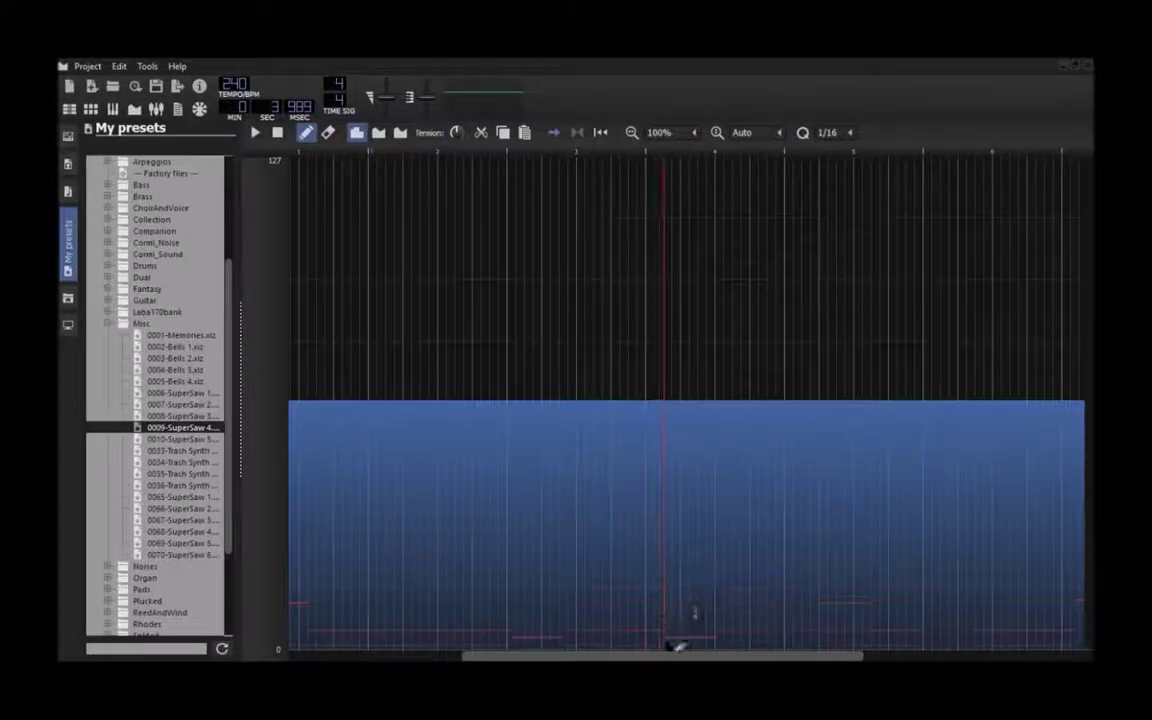
pyautogui.hscroll(3, 697, 478)
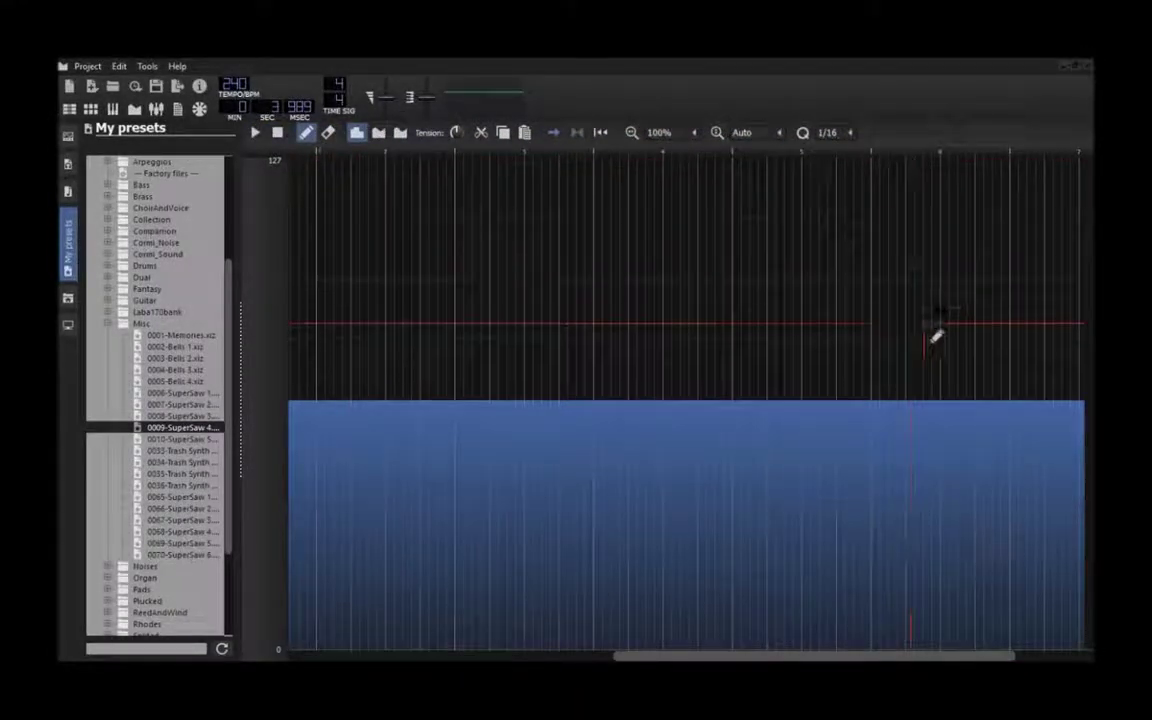
pyautogui.click(1027, 203)
pyautogui.click(400, 132)
pyautogui.moveTo(642, 655); pyautogui.dragTo(855, 655)
pyautogui.moveTo(511, 205)
pyautogui.mouseDown()
pyautogui.moveTo(694, 218)
pyautogui.moveTo(776, 170)
pyautogui.moveTo(773, 158)
pyautogui.moveTo(836, 160)
pyautogui.moveTo(793, 158)
pyautogui.mouseUp()
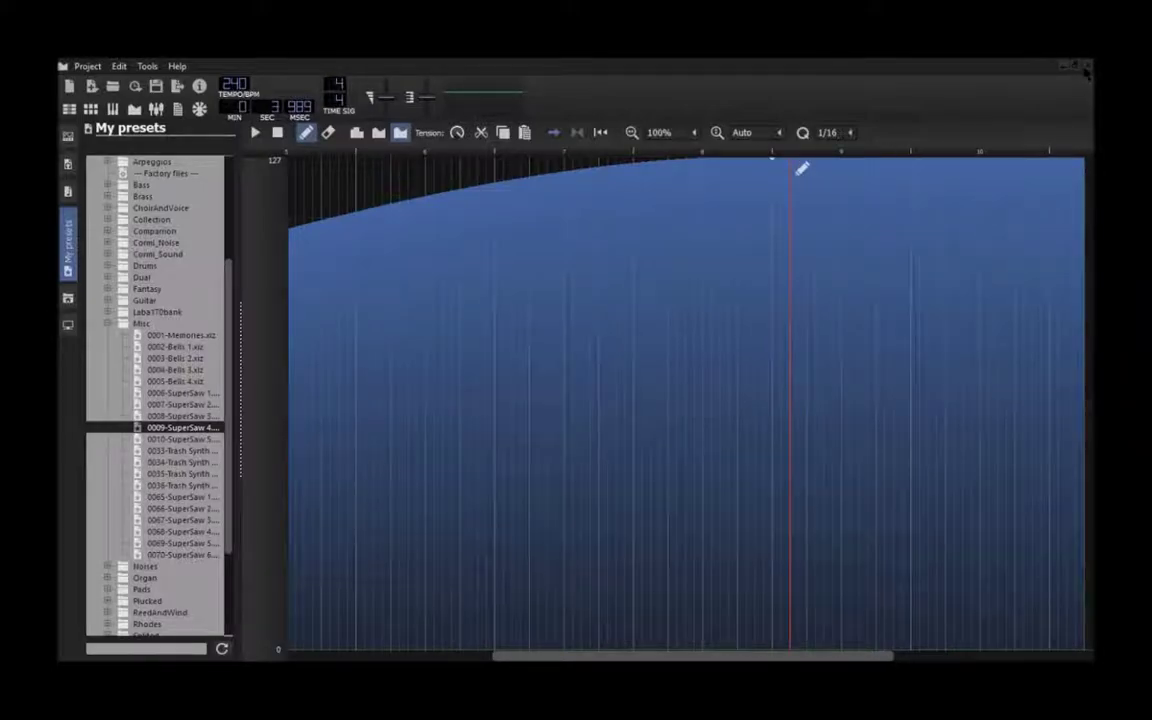
pyautogui.click(1085, 69)
# Reopen the filter frequency clip at bar 33 and move the curve's peak point along to the end of the clip
pyautogui.rightClick(922, 231)
pyautogui.click(950, 228)
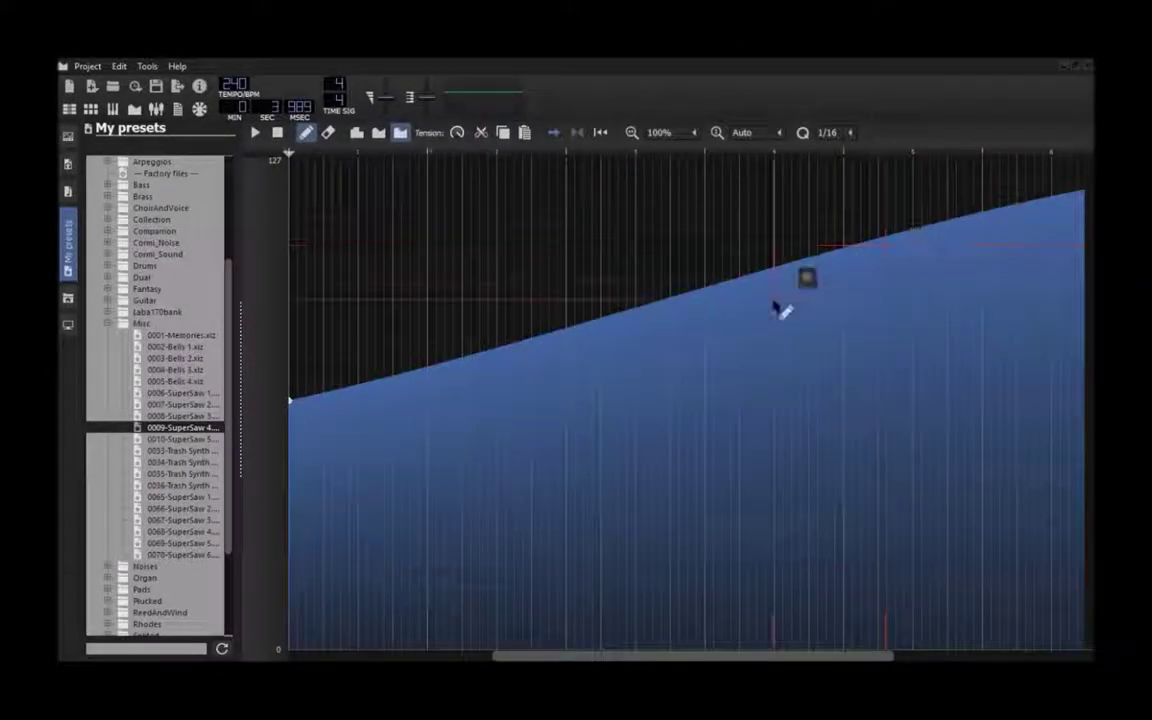
pyautogui.moveTo(710, 655); pyautogui.dragTo(776, 655)
pyautogui.moveTo(561, 160); pyautogui.dragTo(1044, 195)
pyautogui.moveTo(752, 656); pyautogui.dragTo(877, 656)
pyautogui.moveTo(578, 200)
pyautogui.mouseDown()
pyautogui.moveTo(649, 209)
pyautogui.moveTo(994, 199)
pyautogui.mouseUp()
pyautogui.moveTo(785, 656); pyautogui.dragTo(859, 656)
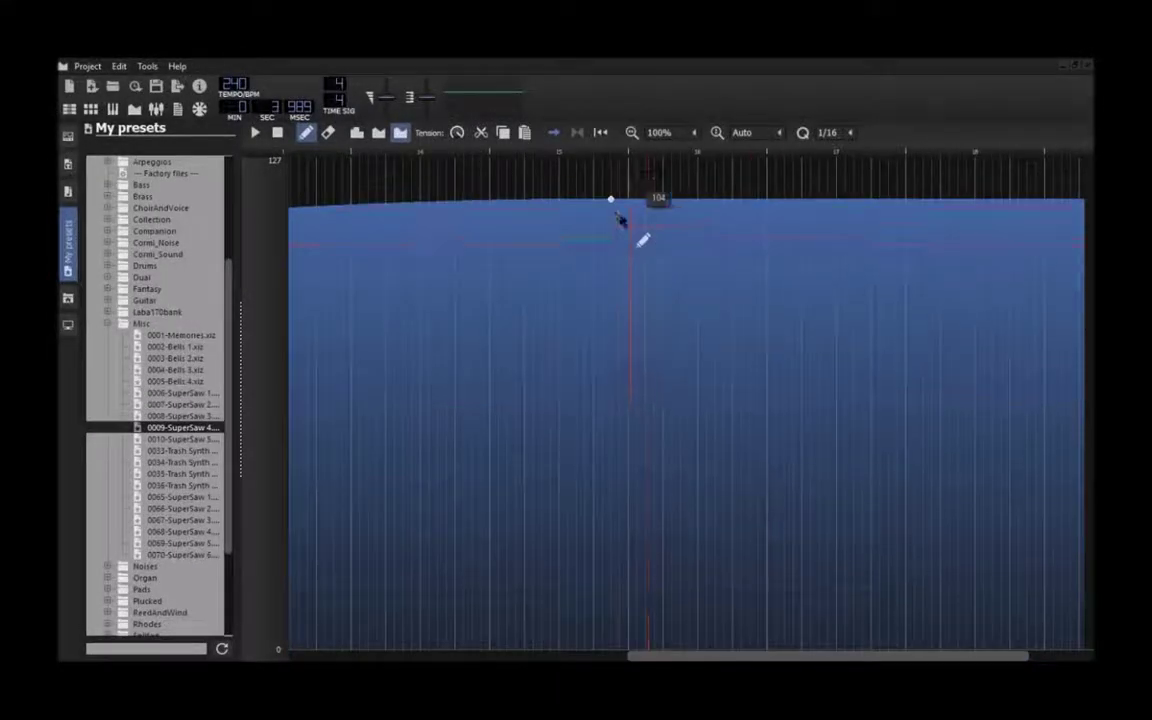
pyautogui.moveTo(611, 199)
pyautogui.mouseDown()
pyautogui.moveTo(743, 185)
pyautogui.moveTo(769, 162)
pyautogui.mouseUp()
# Adjust a control point midway along the filter frequency curve for a gentle start and steeper rise, and close the automation editor
pyautogui.moveTo(745, 654); pyautogui.dragTo(629, 650)
pyautogui.moveTo(553, 344); pyautogui.dragTo(528, 400)
pyautogui.moveTo(645, 656); pyautogui.dragTo(587, 656)
pyautogui.moveTo(845, 404); pyautogui.dragTo(837, 362)
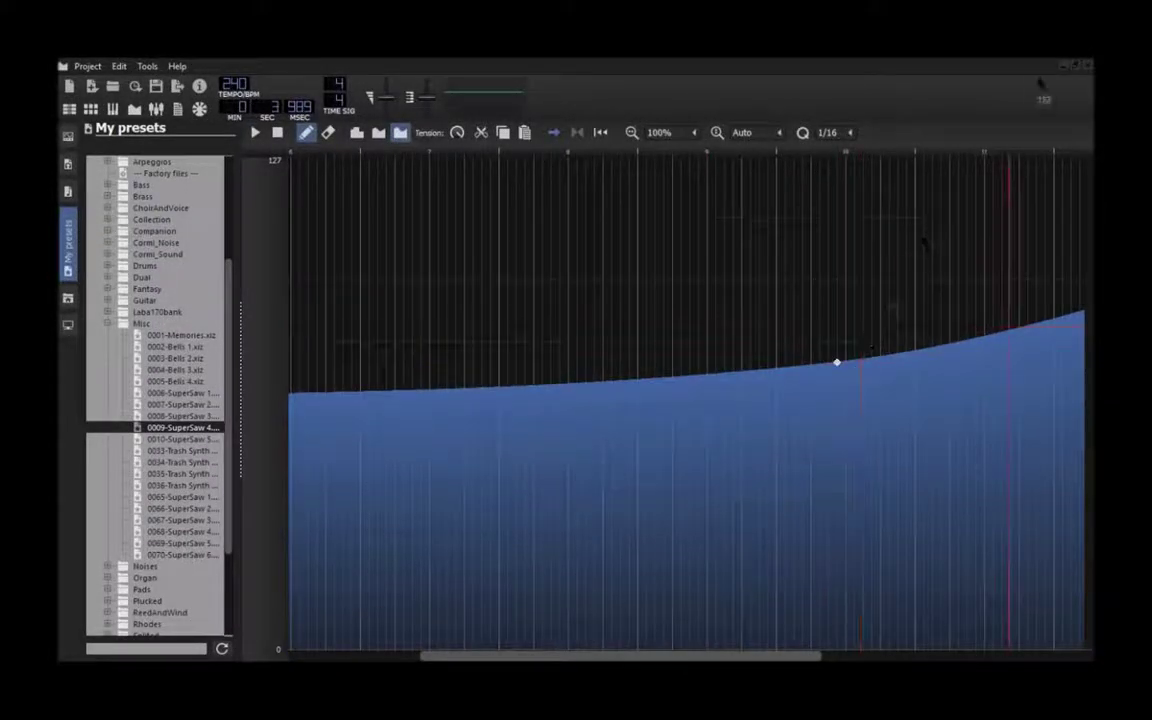
pyautogui.click(1087, 65)
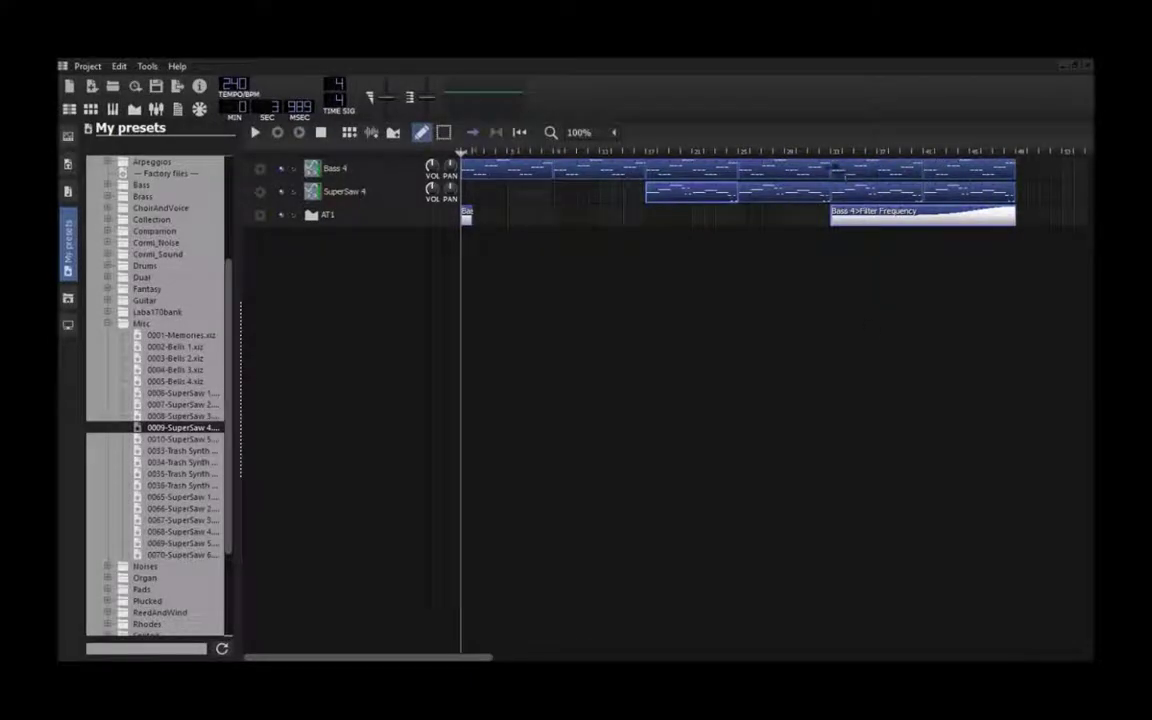
# Play the song from about bar 29 through the end of the filter frequency automation to check the sweep
pyautogui.click(916, 152)
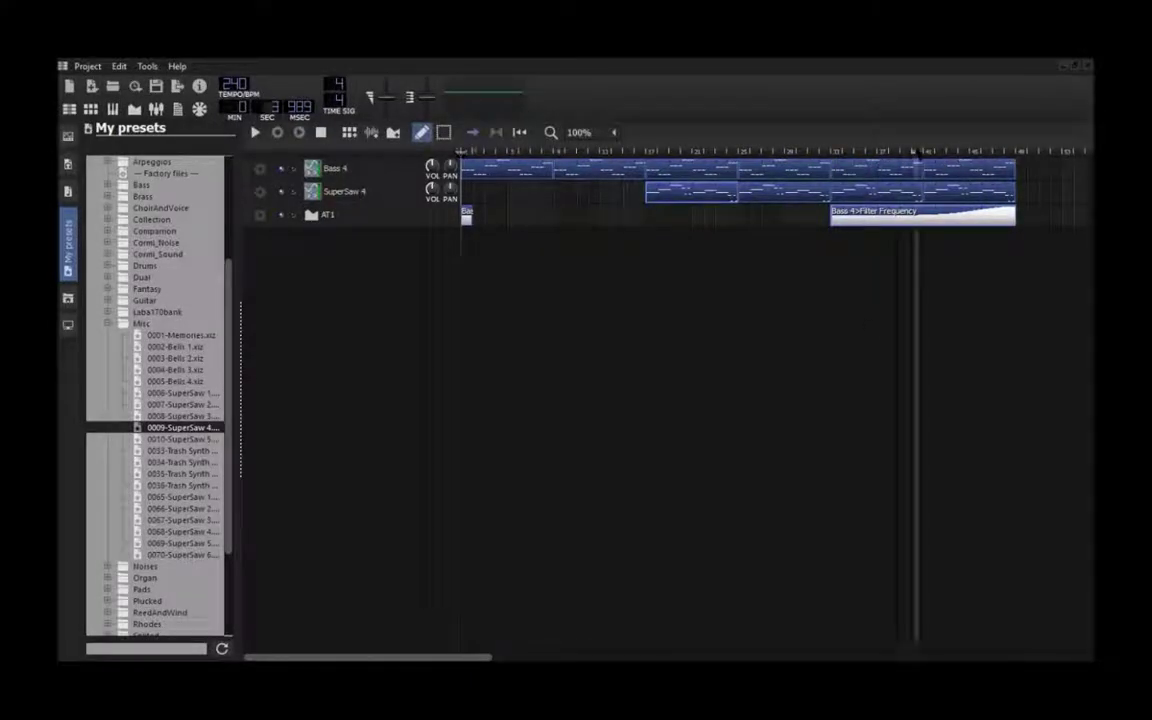
pyautogui.moveTo(896, 155); pyautogui.dragTo(780, 159)
pyautogui.press('space')
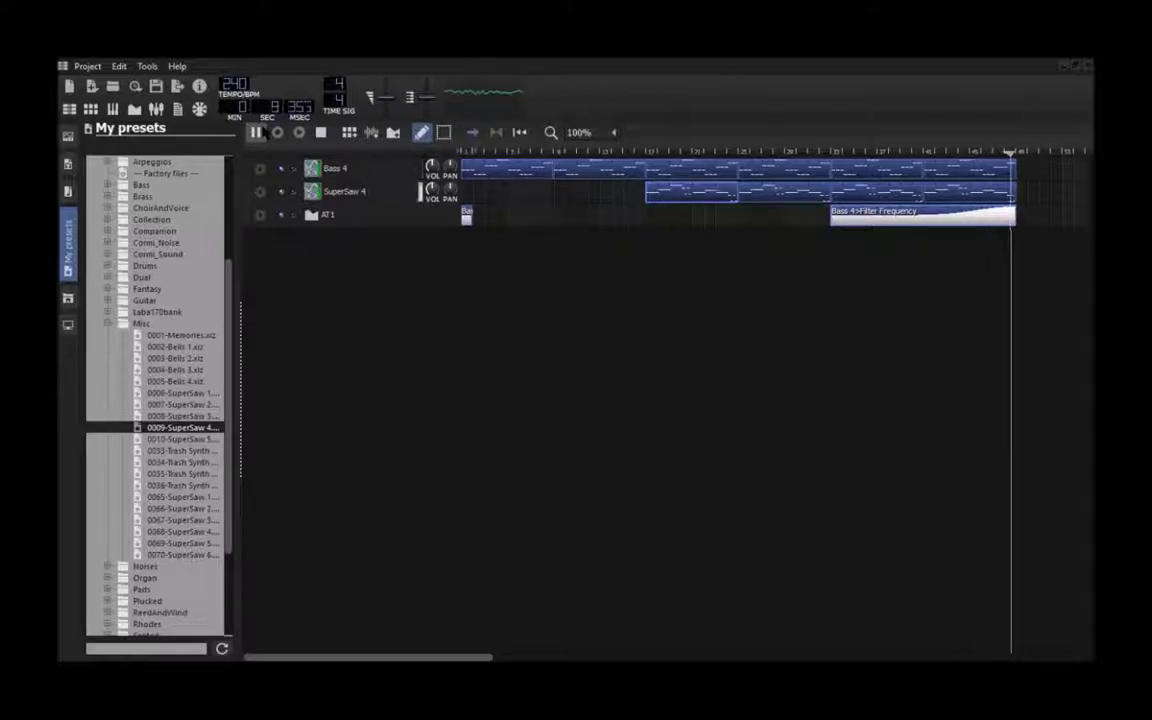
pyautogui.click(256, 133)
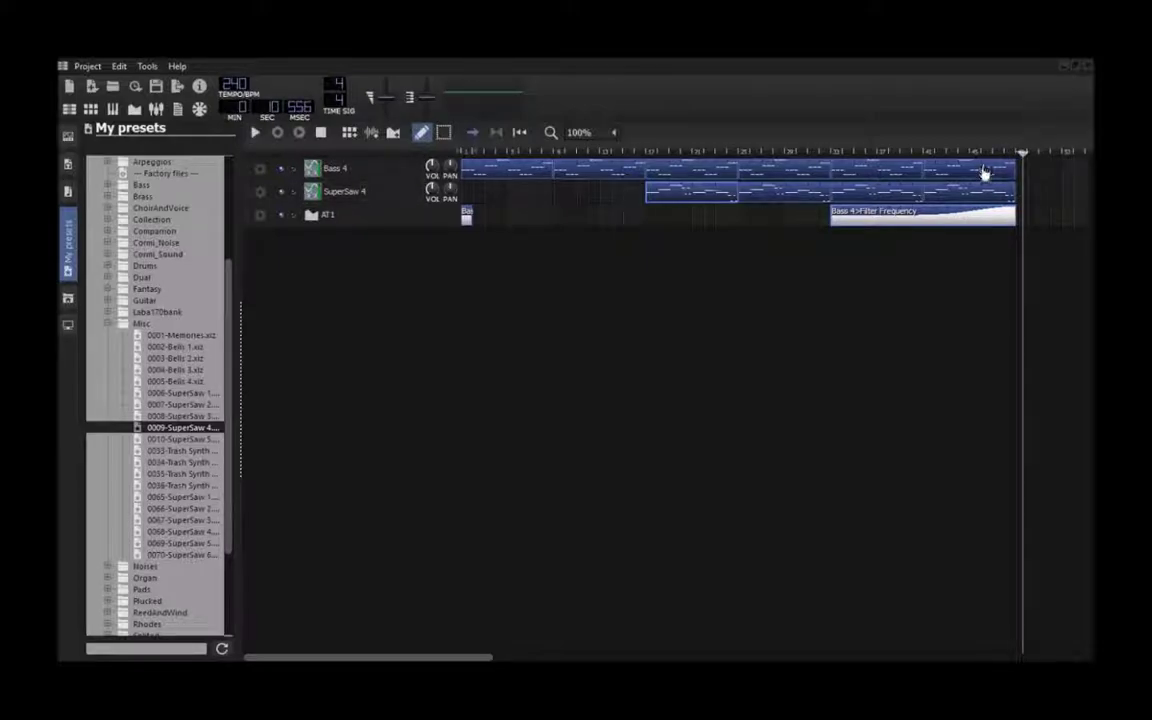
# Duplicate the Bass 4 and SuperSaw 4 clips twice more to fill bars 49 to 64
pyautogui.moveTo(984, 178); pyautogui.dragTo(1022, 174)
pyautogui.moveTo(985, 194); pyautogui.dragTo(1020, 195)
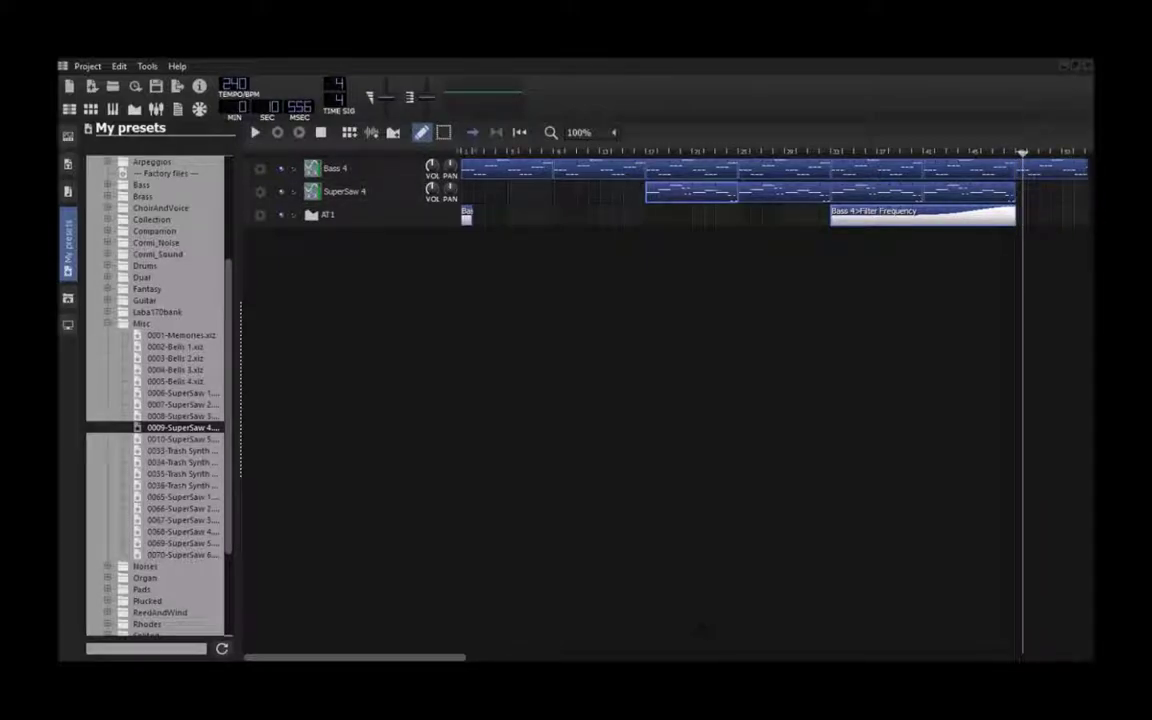
pyautogui.moveTo(454, 658); pyautogui.dragTo(646, 657)
pyautogui.moveTo(806, 195); pyautogui.dragTo(827, 195)
pyautogui.moveTo(894, 175); pyautogui.dragTo(916, 176)
pyautogui.moveTo(895, 195); pyautogui.dragTo(917, 199)
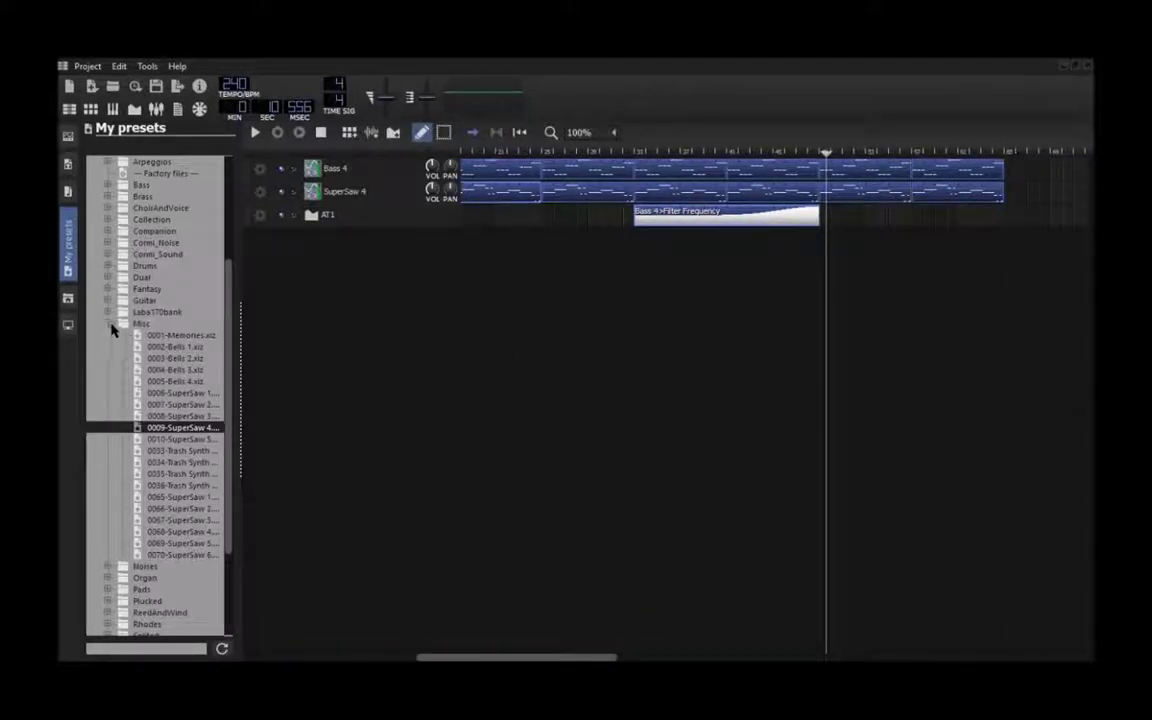
# Add the Bells 1 preset as a new instrument track, move it above AT1, and collapse the preset folders
pyautogui.click(170, 348)
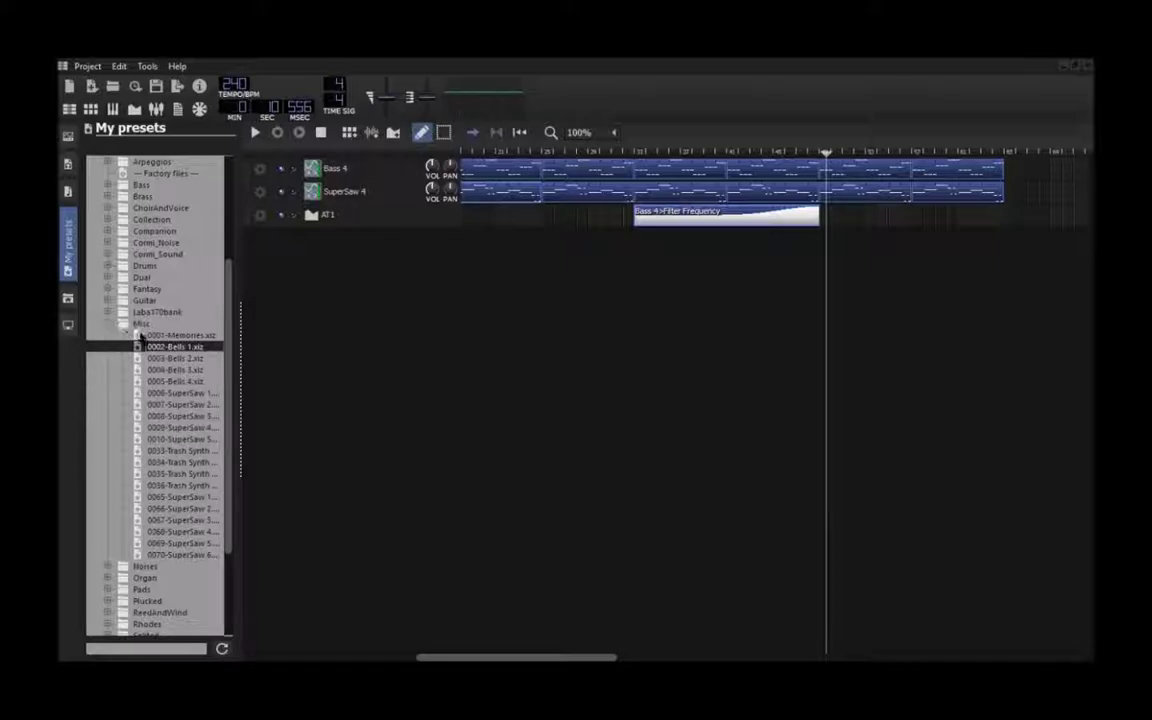
pyautogui.doubleClick(156, 348)
pyautogui.click(104, 328)
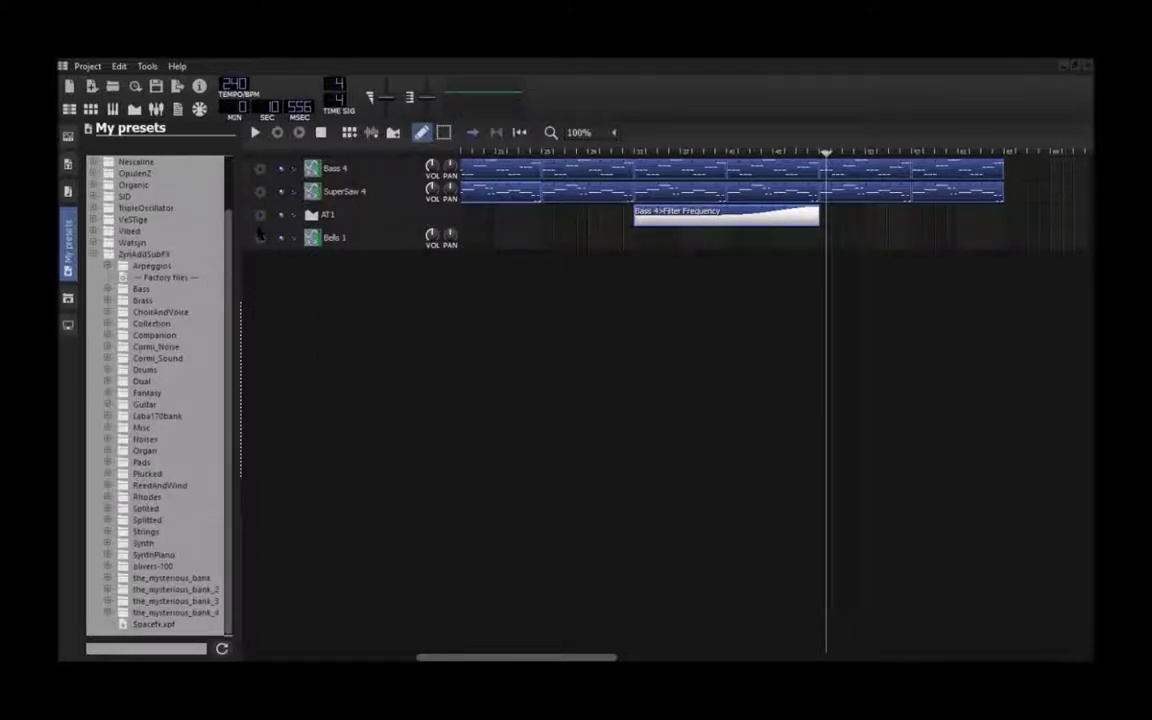
pyautogui.moveTo(237, 240); pyautogui.dragTo(237, 214)
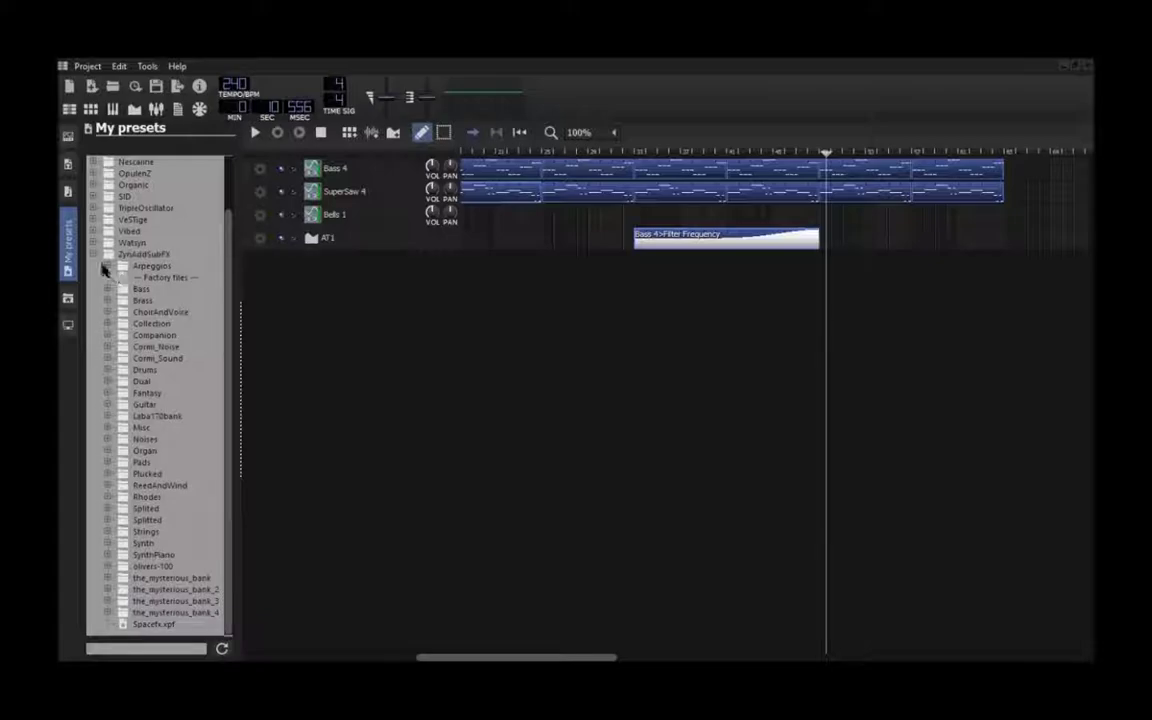
pyautogui.click(94, 254)
# Open a Bells 1 clip at bar 49 in the piano roll and place D5, G5, F5 and A5 notes half a bar apart
pyautogui.rightClick(828, 219)
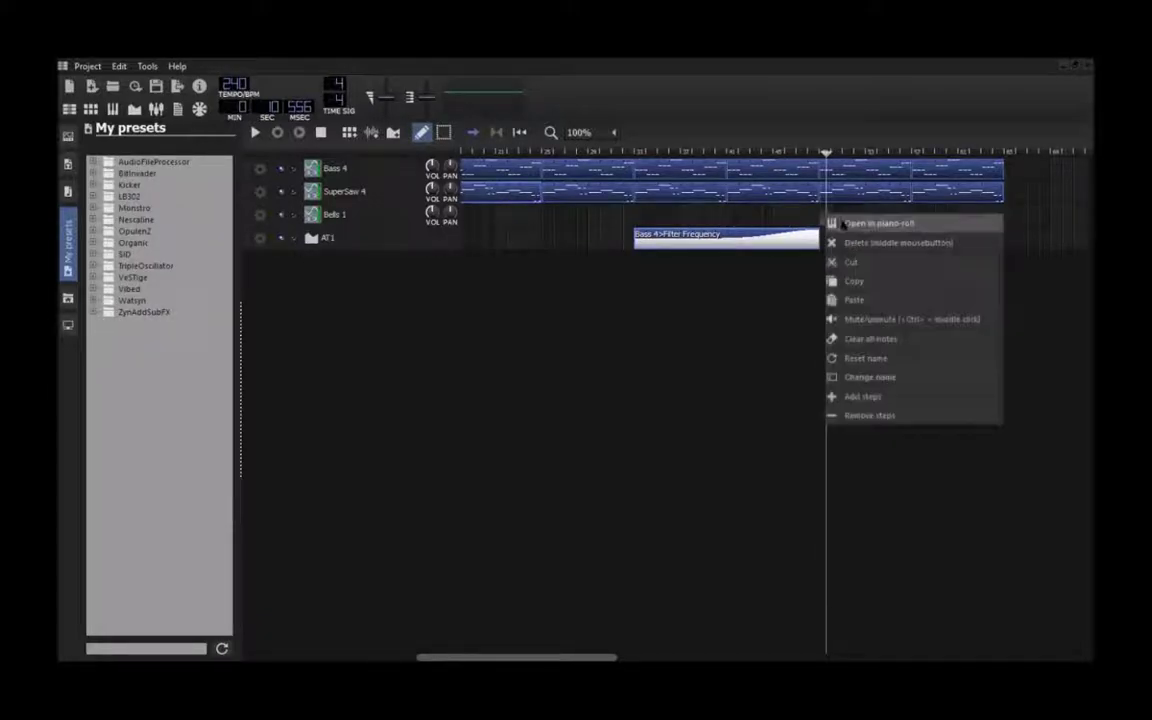
pyautogui.click(850, 224)
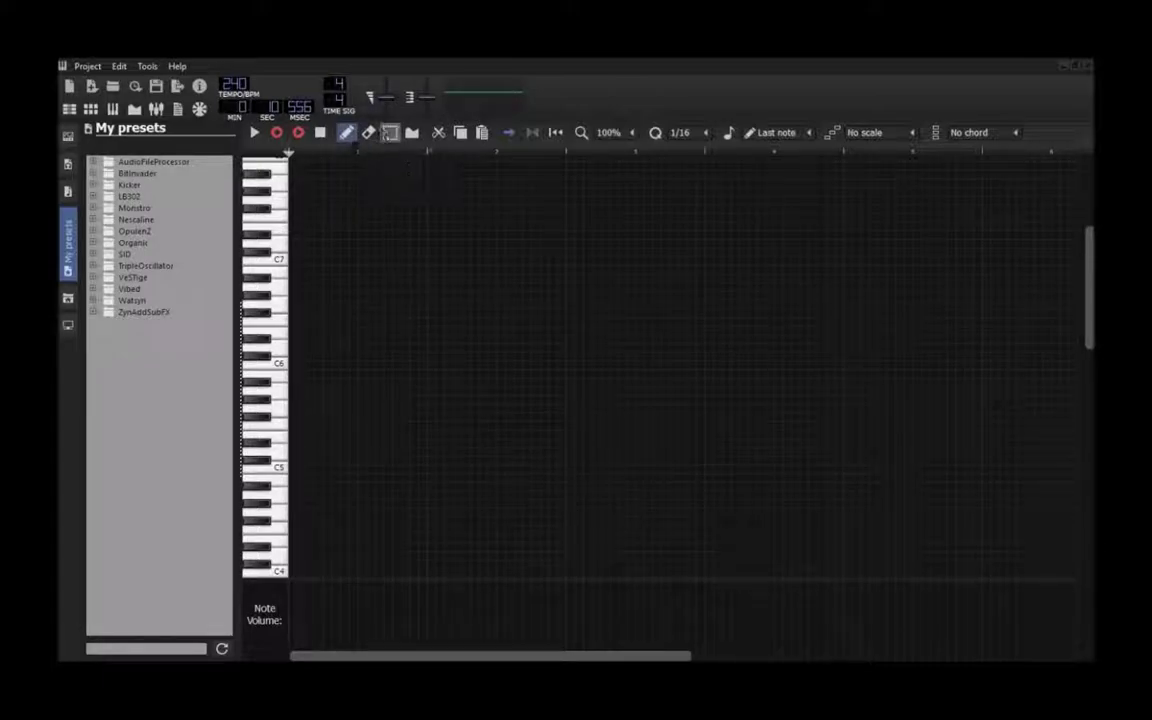
pyautogui.click(304, 455)
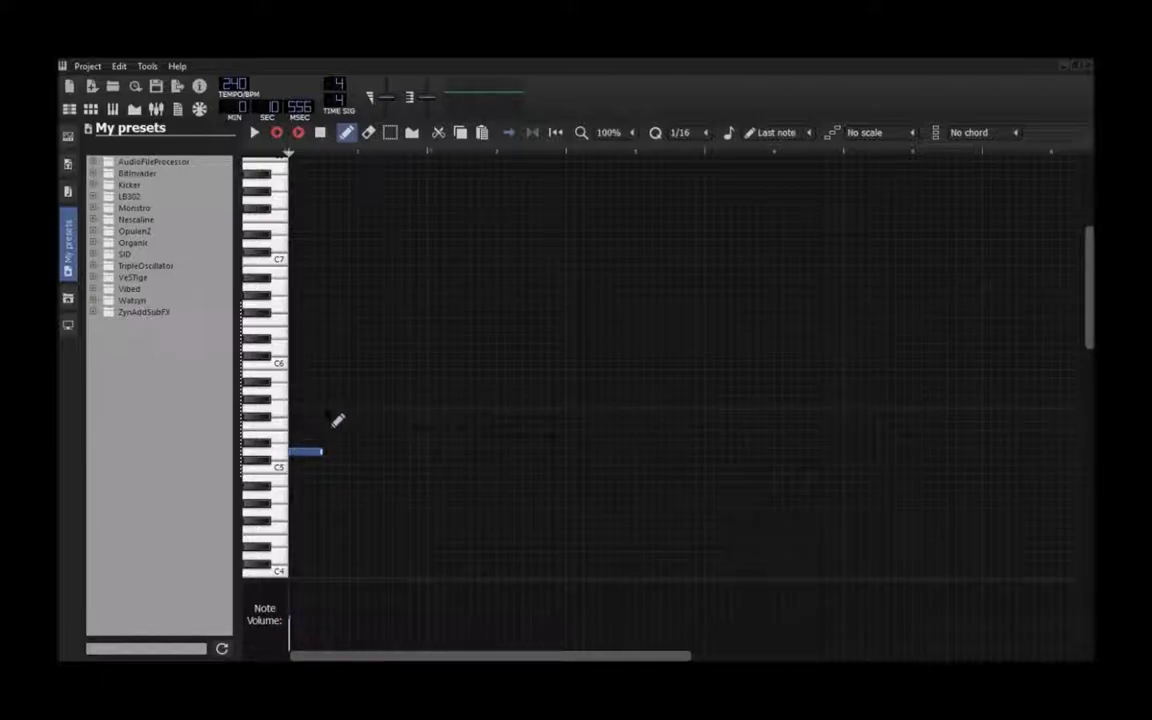
pyautogui.click(362, 408)
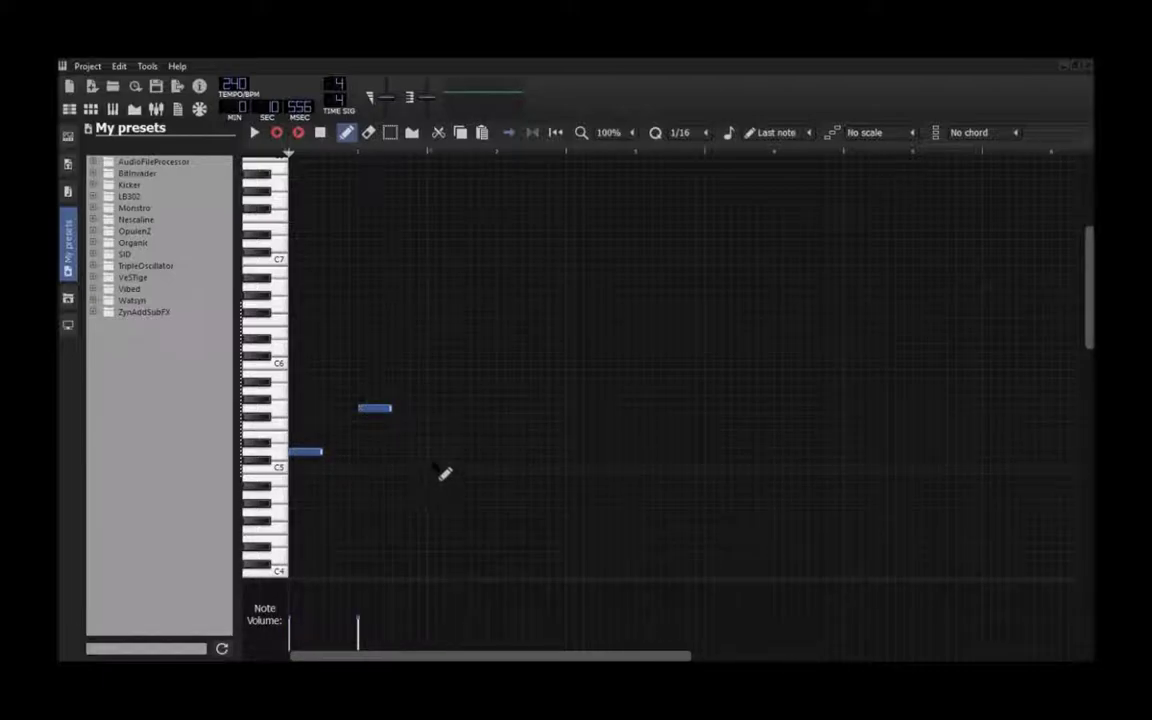
pyautogui.click(441, 428)
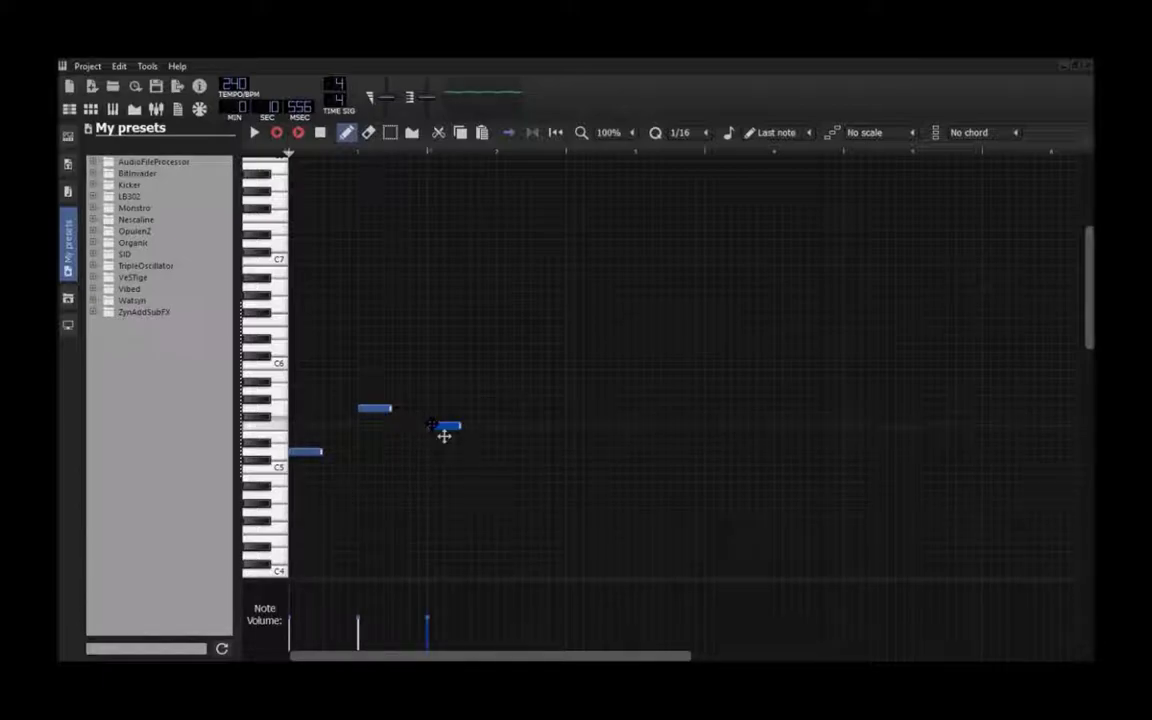
pyautogui.click(466, 391)
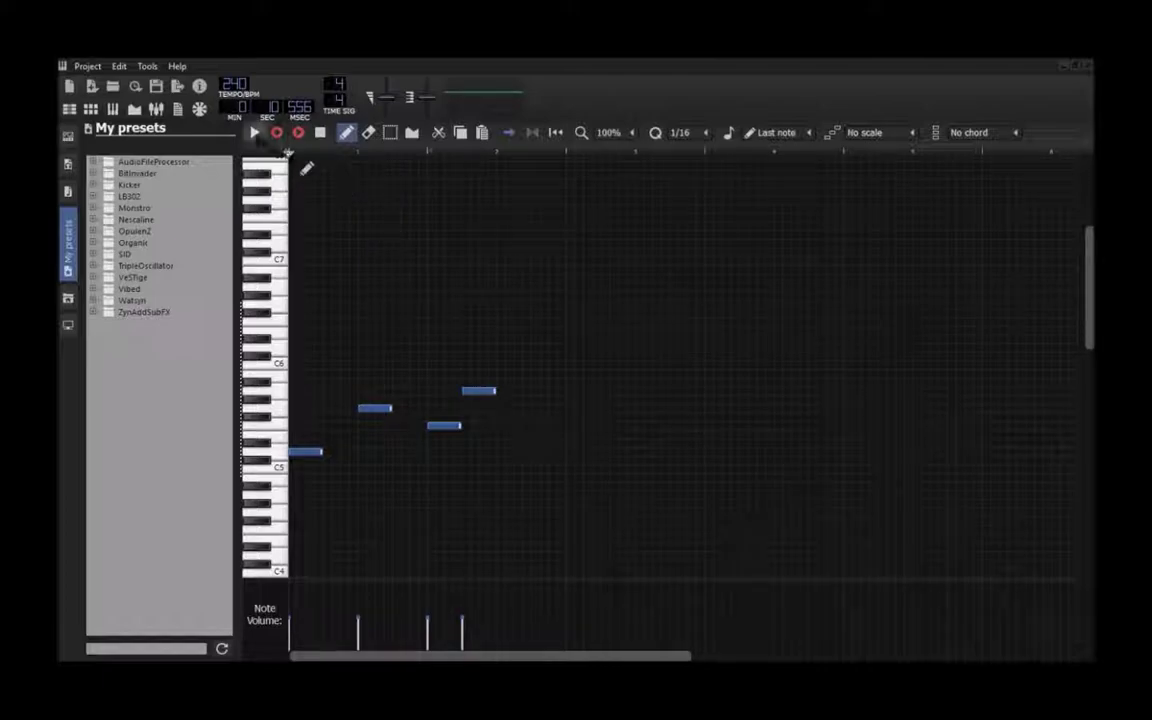
pyautogui.moveTo(498, 400); pyautogui.dragTo(535, 401)
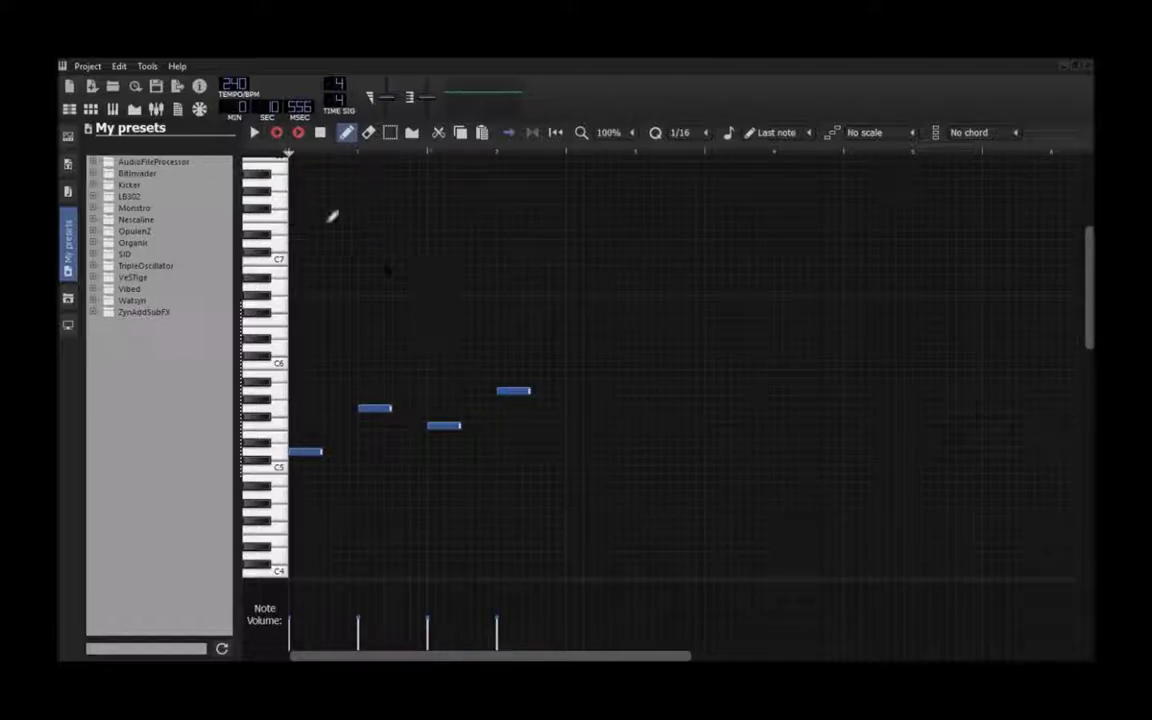
# Save the song as a named LMMS project in the projects folder
pyautogui.click(87, 66)
pyautogui.click(103, 136)
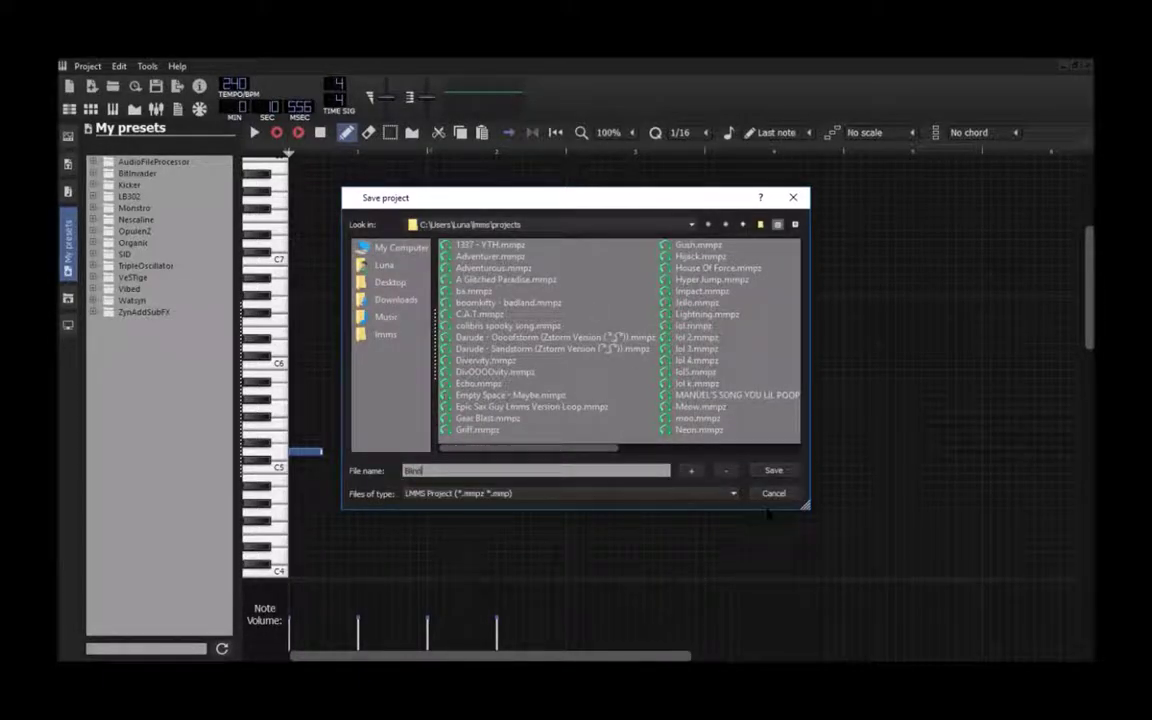
pyautogui.press('Return')
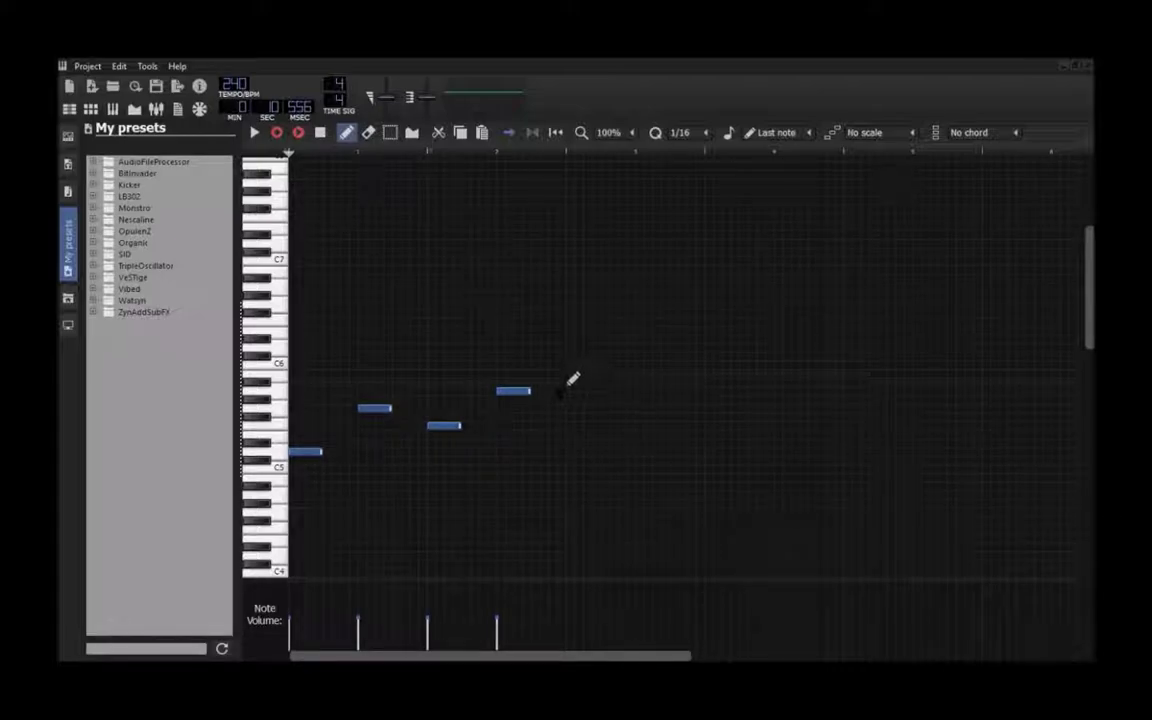
# Continue the Bells 1 melody with D5, G5, A5 and E5 notes half a bar apart from bar 3, and close the piano roll
pyautogui.click(583, 453)
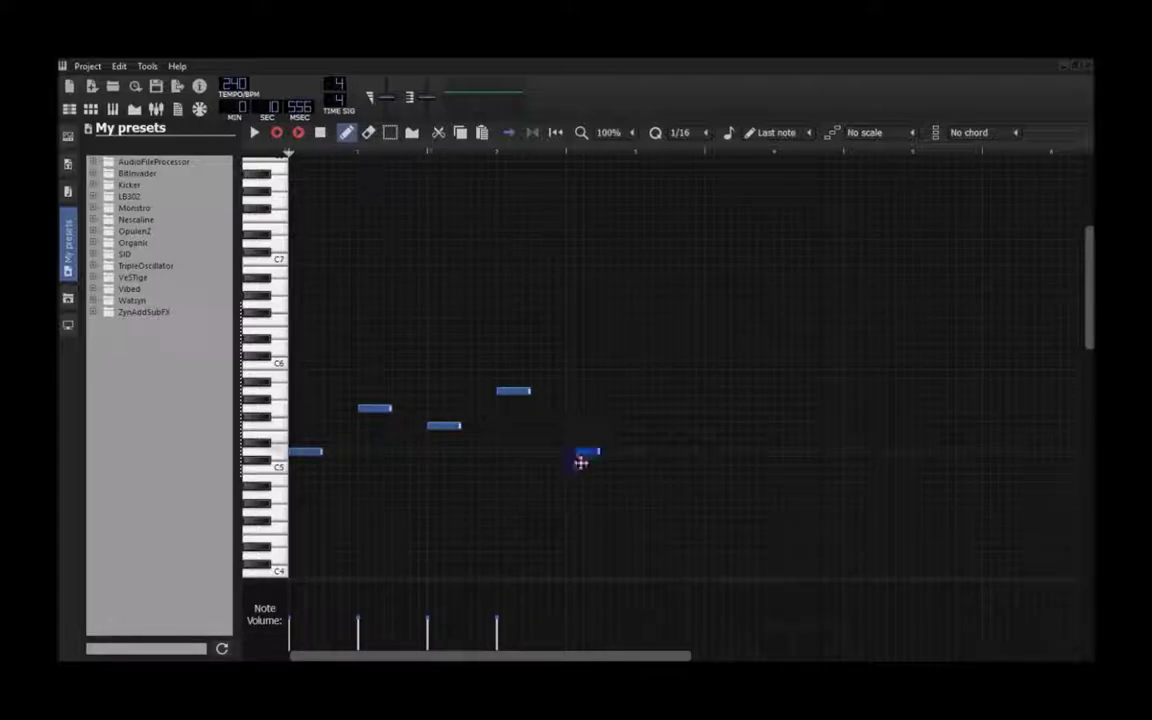
pyautogui.click(640, 409)
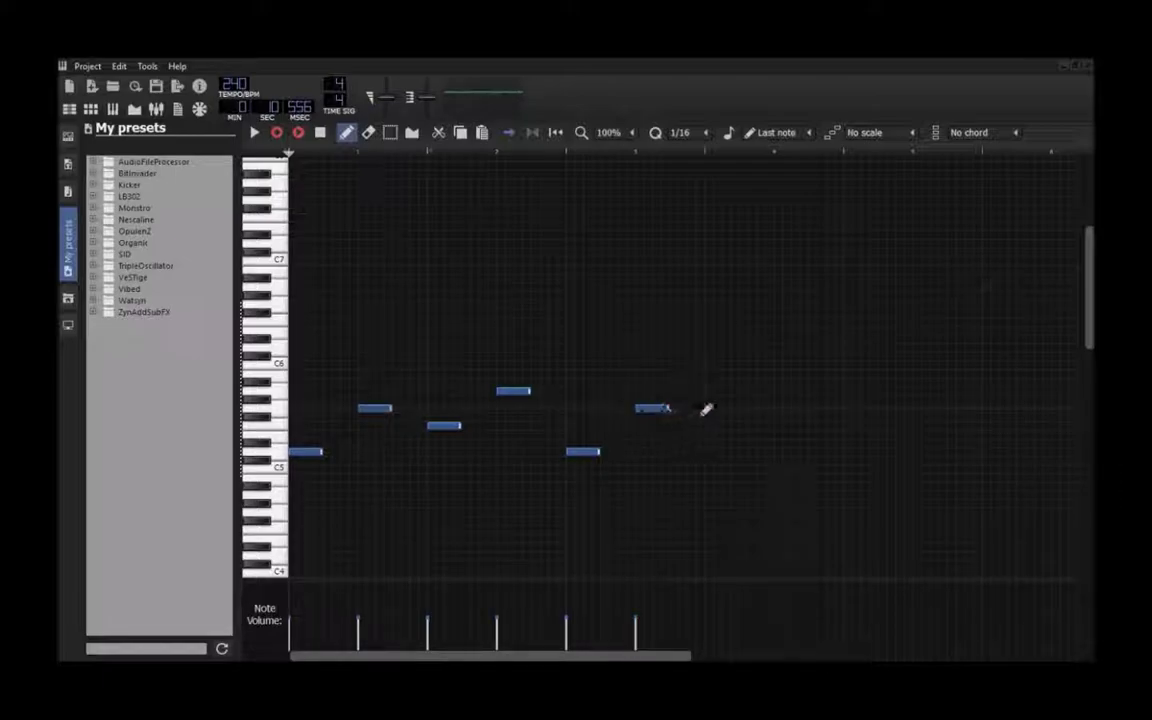
pyautogui.click(712, 393)
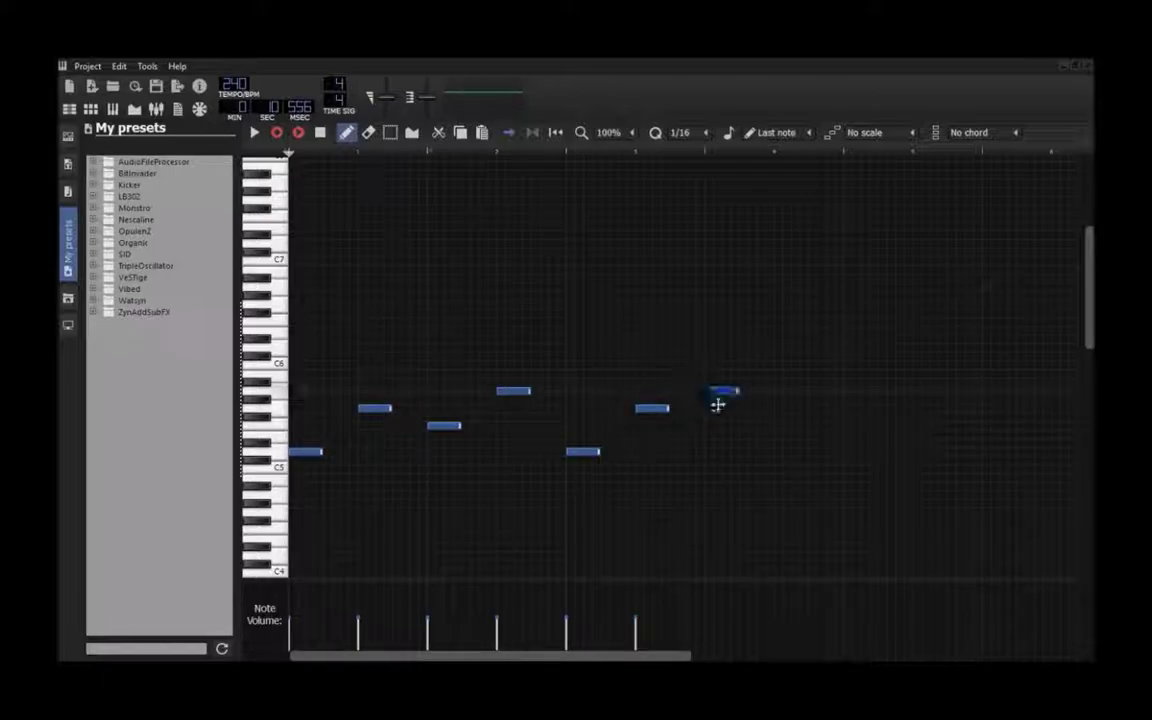
pyautogui.click(766, 436)
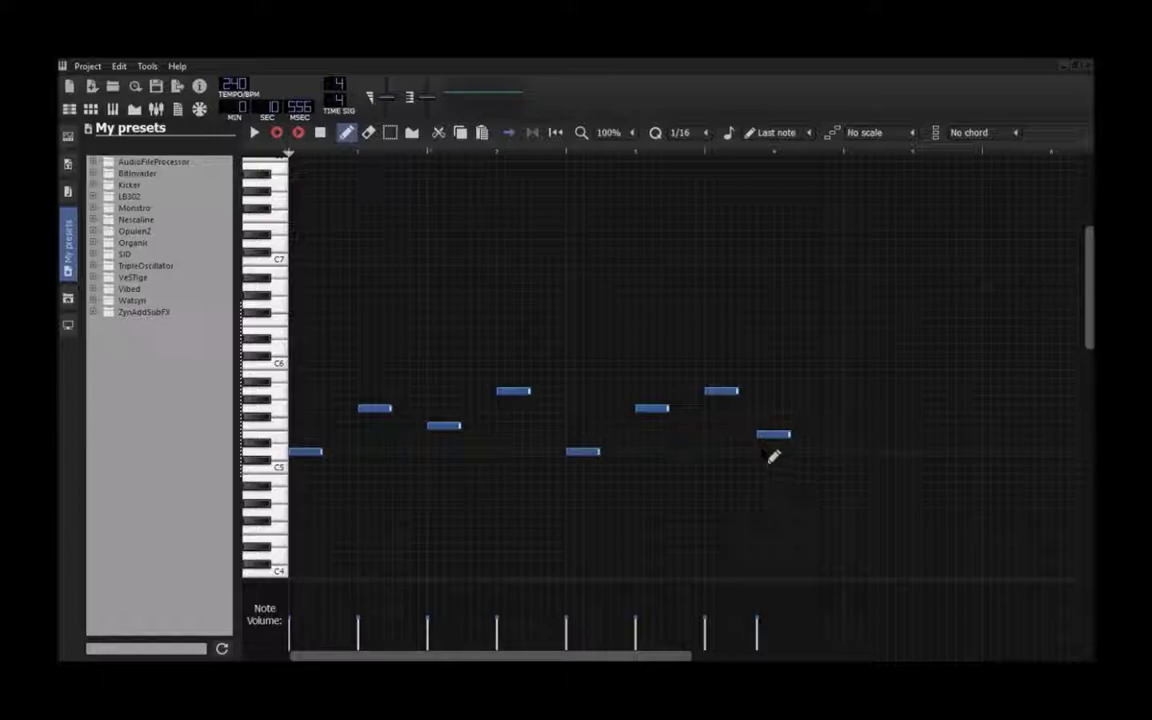
pyautogui.moveTo(766, 437)
pyautogui.mouseDown()
pyautogui.moveTo(815, 446)
pyautogui.moveTo(778, 438)
pyautogui.mouseUp()
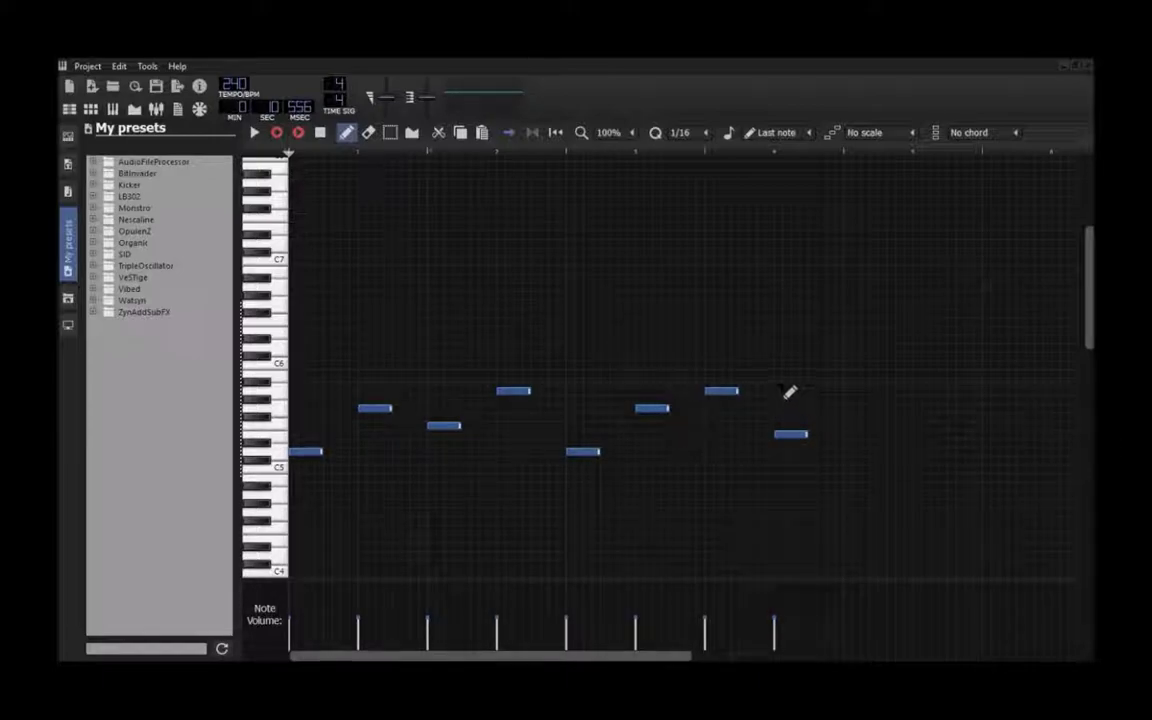
pyautogui.click(1086, 65)
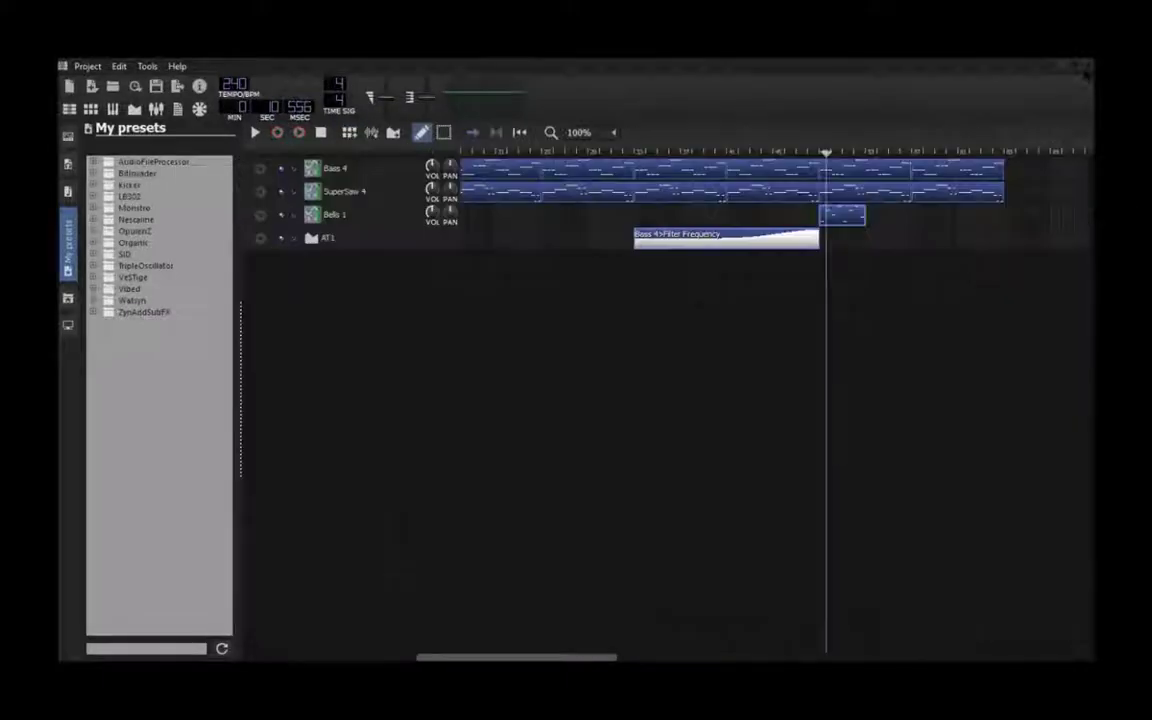
# Copy all the Bells 1 notes and paste them after the originals to extend the clip to eight bars
pyautogui.doubleClick(858, 222)
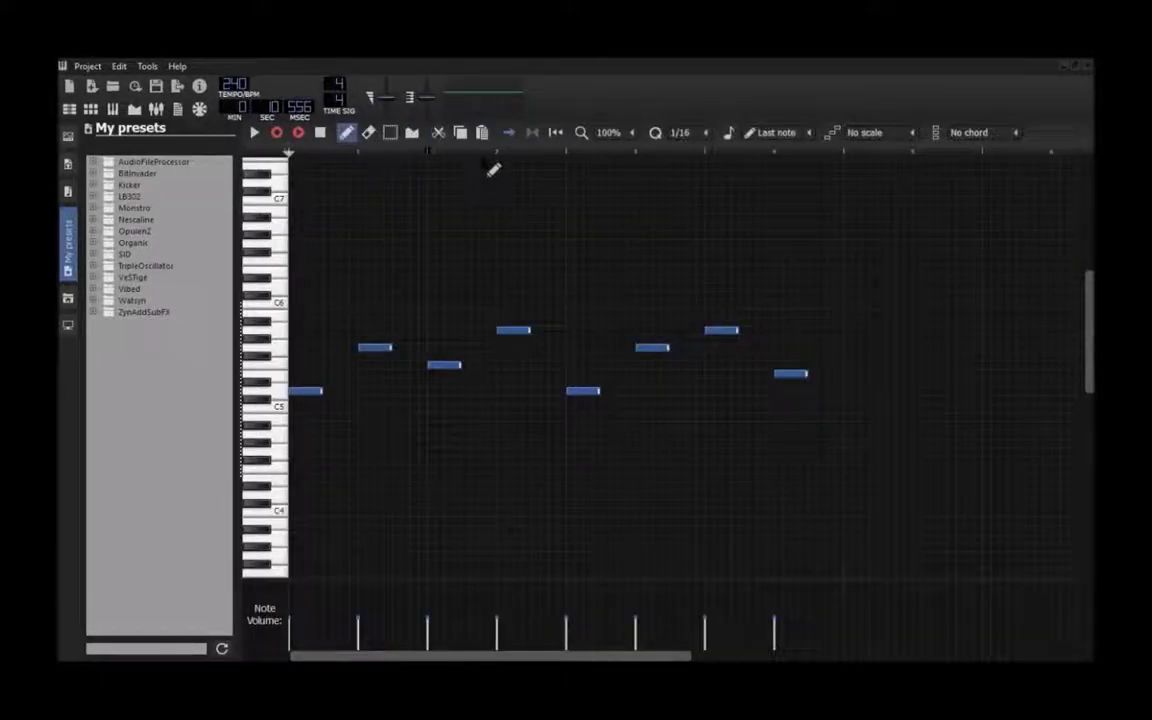
pyautogui.hotkey('shift', 's')
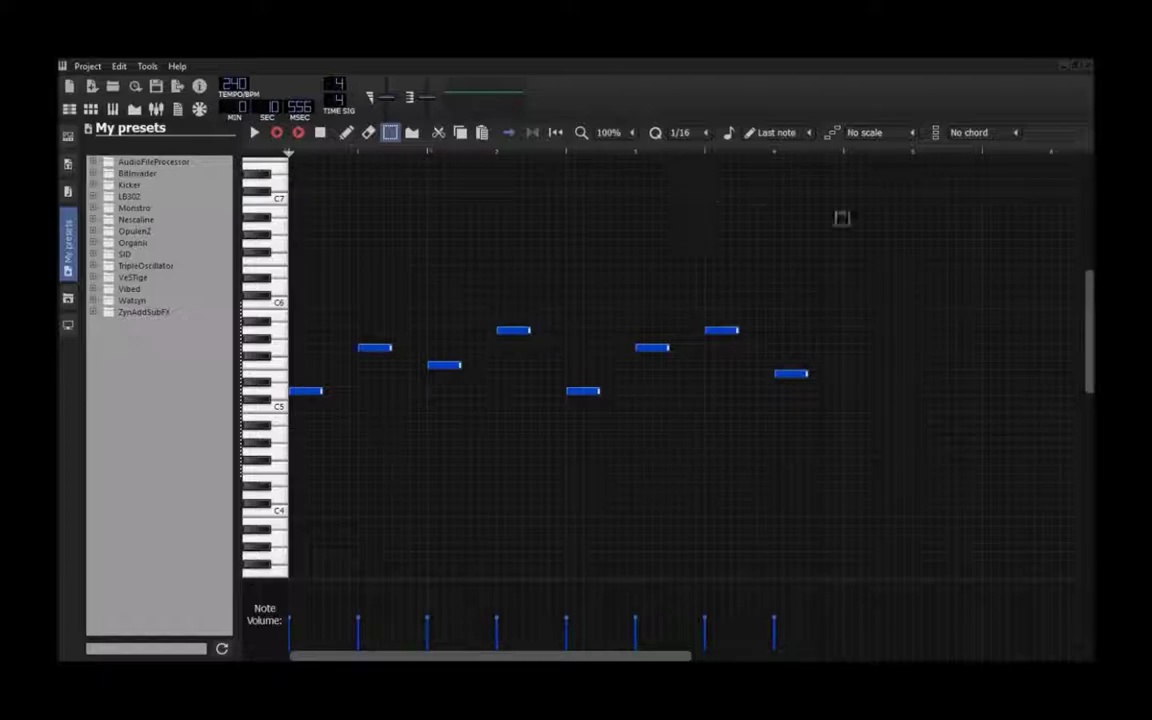
pyautogui.hotkey('ctrl', 'v')
pyautogui.hotkey('shift', 'd')
pyautogui.press('F5')
# Duplicate the Bells 1, Bass 4 and SuperSaw 4 clips so all three tracks run to the end of bar 80
pyautogui.keyDown('ctrl'); pyautogui.moveTo(882, 216); pyautogui.dragTo(922, 216); pyautogui.keyUp('ctrl')
pyautogui.moveTo(562, 657); pyautogui.dragTo(673, 657)
pyautogui.keyDown('ctrl'); pyautogui.moveTo(823, 178); pyautogui.dragTo(900, 172); pyautogui.keyUp('ctrl')
pyautogui.keyDown('ctrl'); pyautogui.moveTo(836, 192); pyautogui.dragTo(895, 194); pyautogui.keyUp('ctrl')
pyautogui.keyDown('ctrl'); pyautogui.moveTo(836, 215); pyautogui.dragTo(1072, 218); pyautogui.keyUp('ctrl')
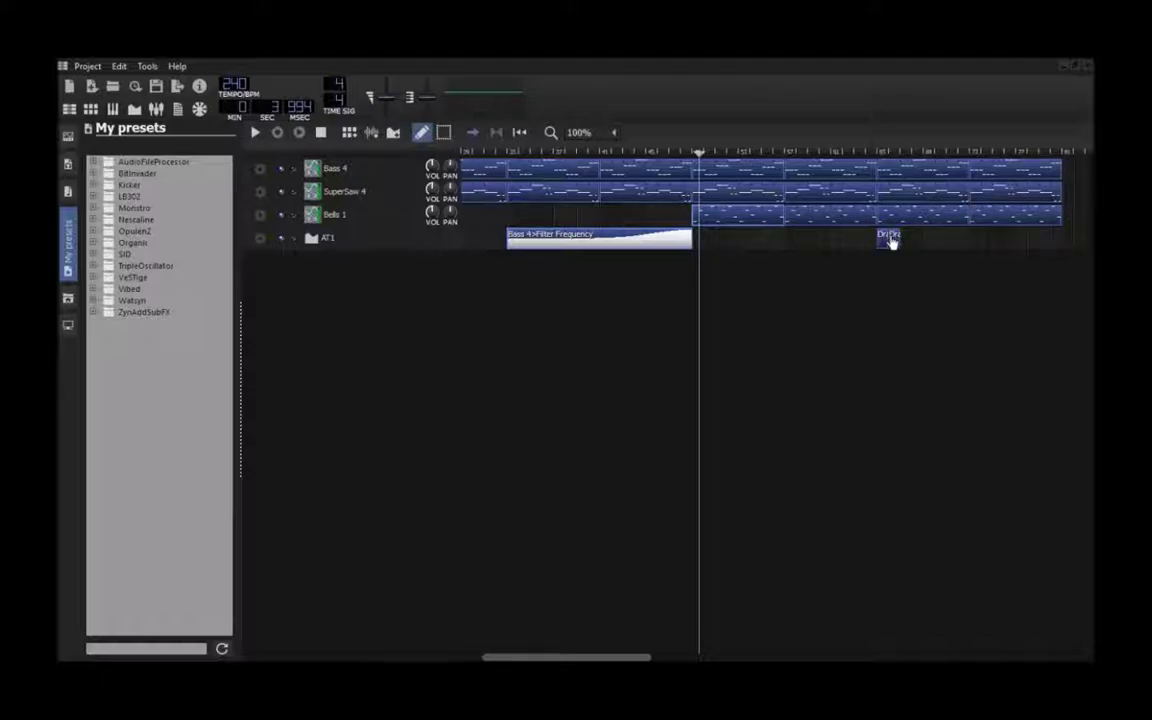
# Stretch the new empty AT1 automation clip to span bars 65 to 80
pyautogui.moveTo(887, 238); pyautogui.dragTo(1063, 238)
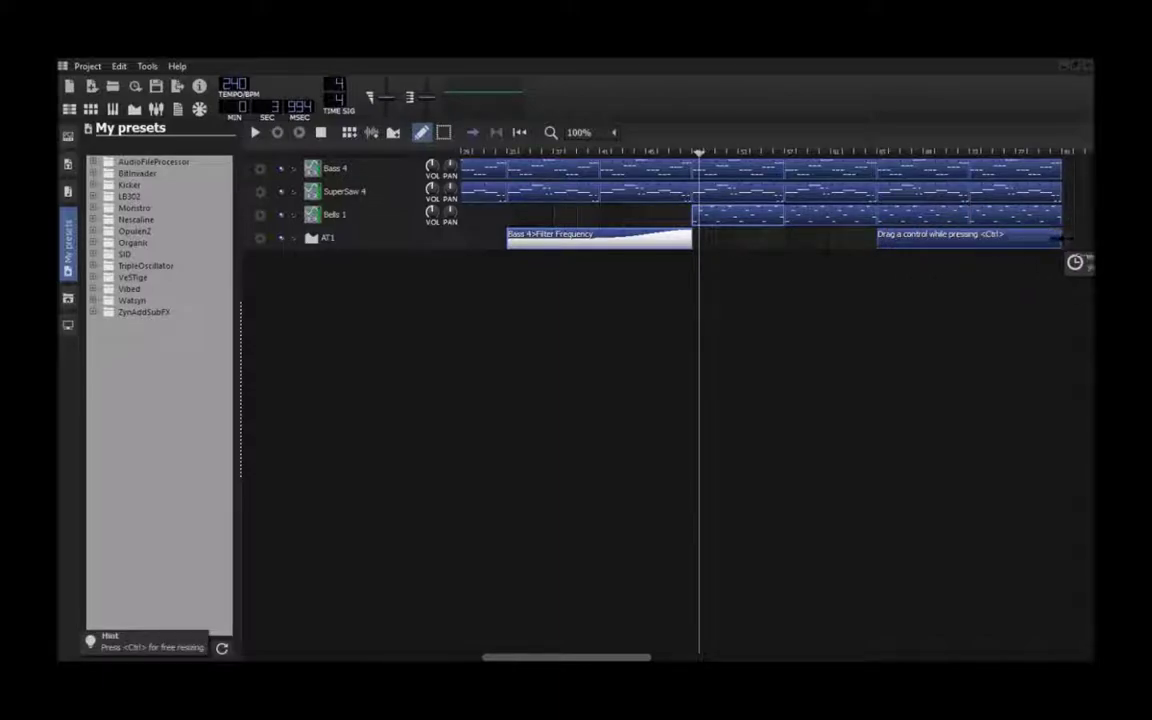
pyautogui.moveTo(640, 658); pyautogui.dragTo(321, 648)
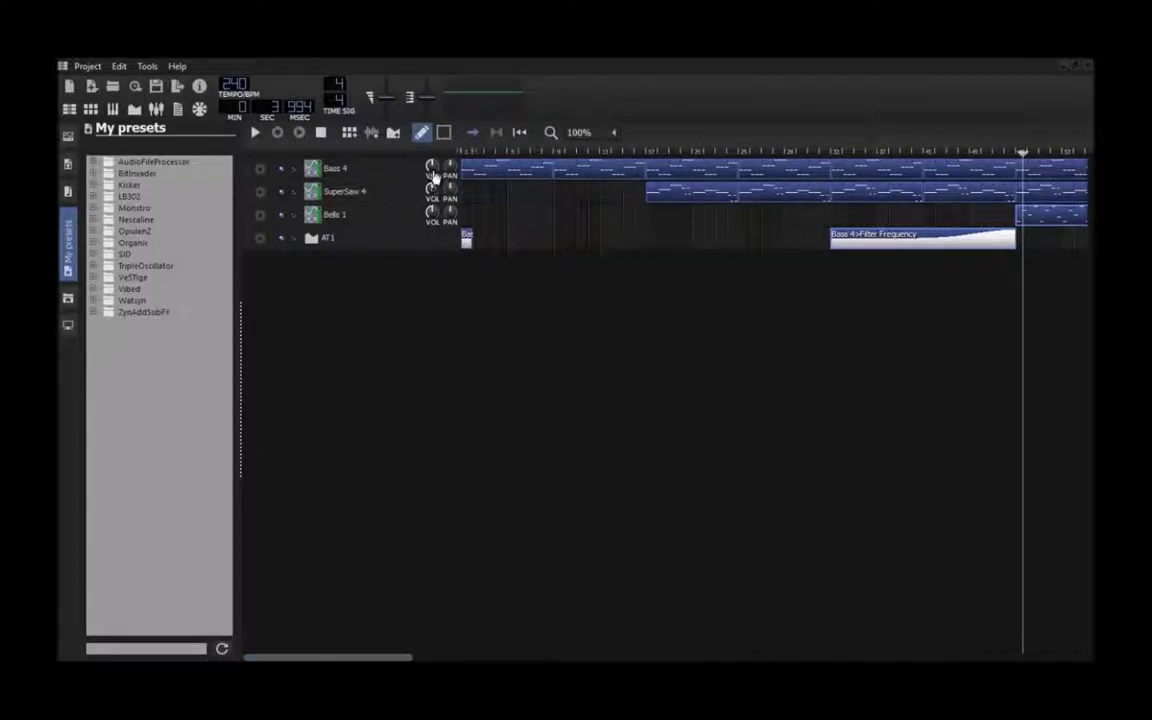
pyautogui.moveTo(372, 657); pyautogui.dragTo(637, 657)
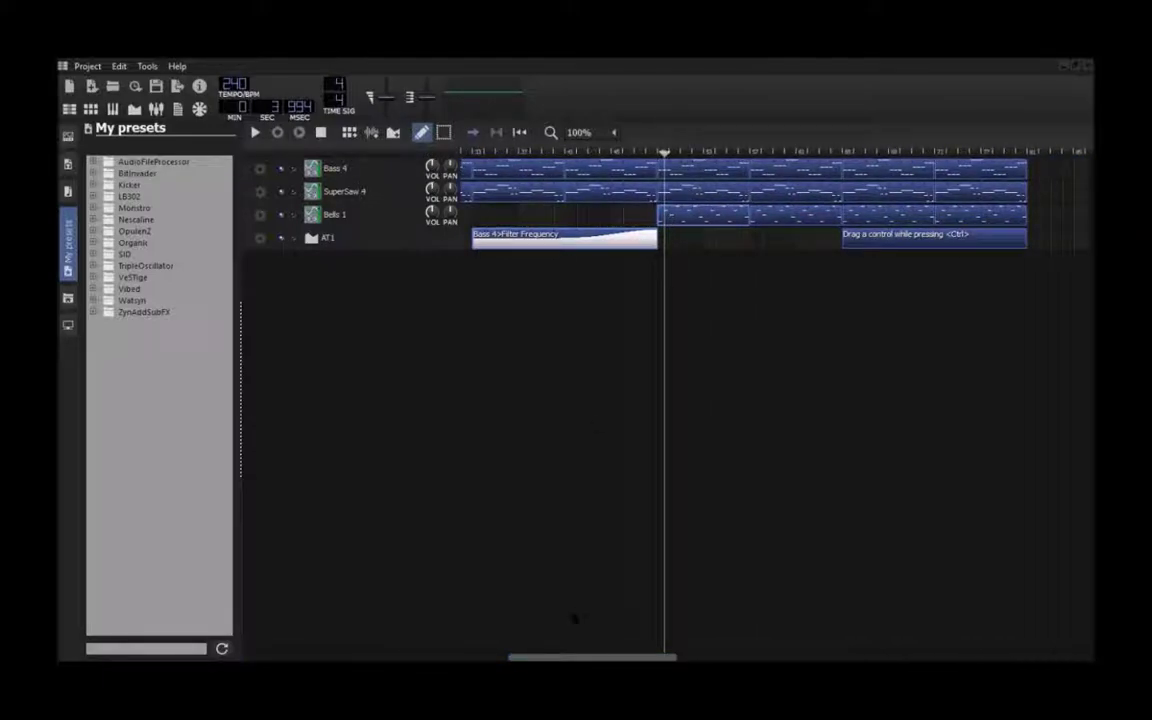
# Add a short AT1 automation clip near bar 17, link the Bells 1 filter frequency to it, and close the instrument window
pyautogui.hscroll(-4, 450, 592)
pyautogui.click(512, 238)
pyautogui.rightClick(932, 224)
pyautogui.click(960, 229)
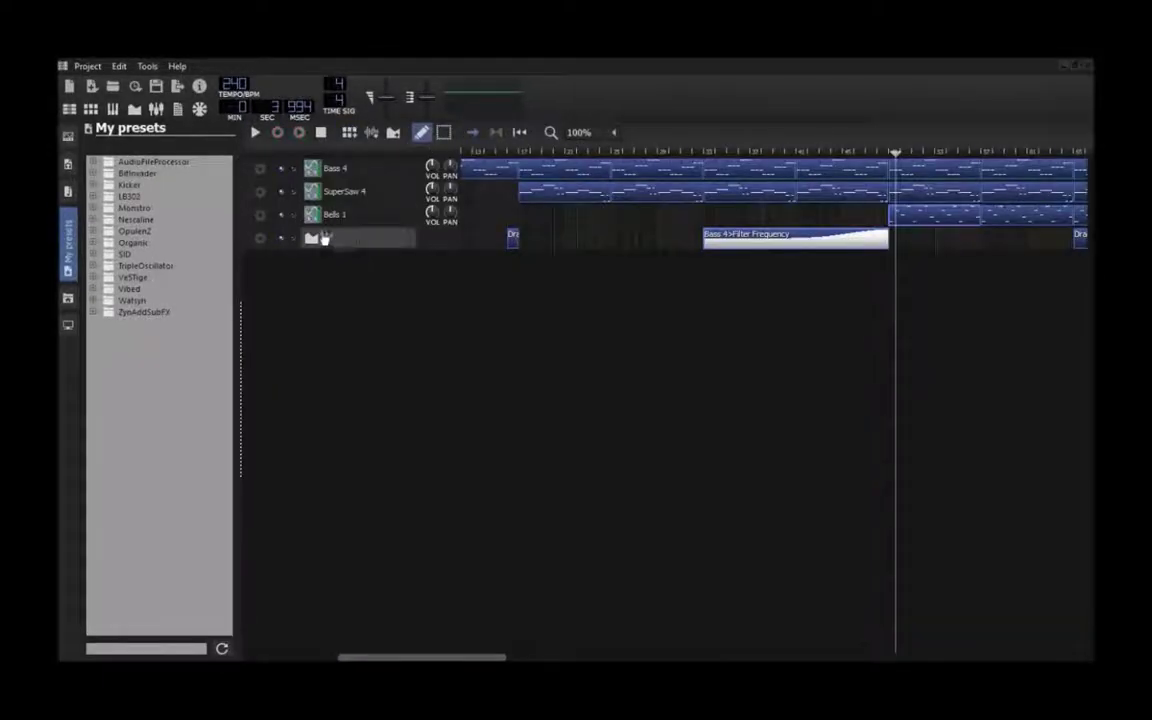
pyautogui.click(324, 219)
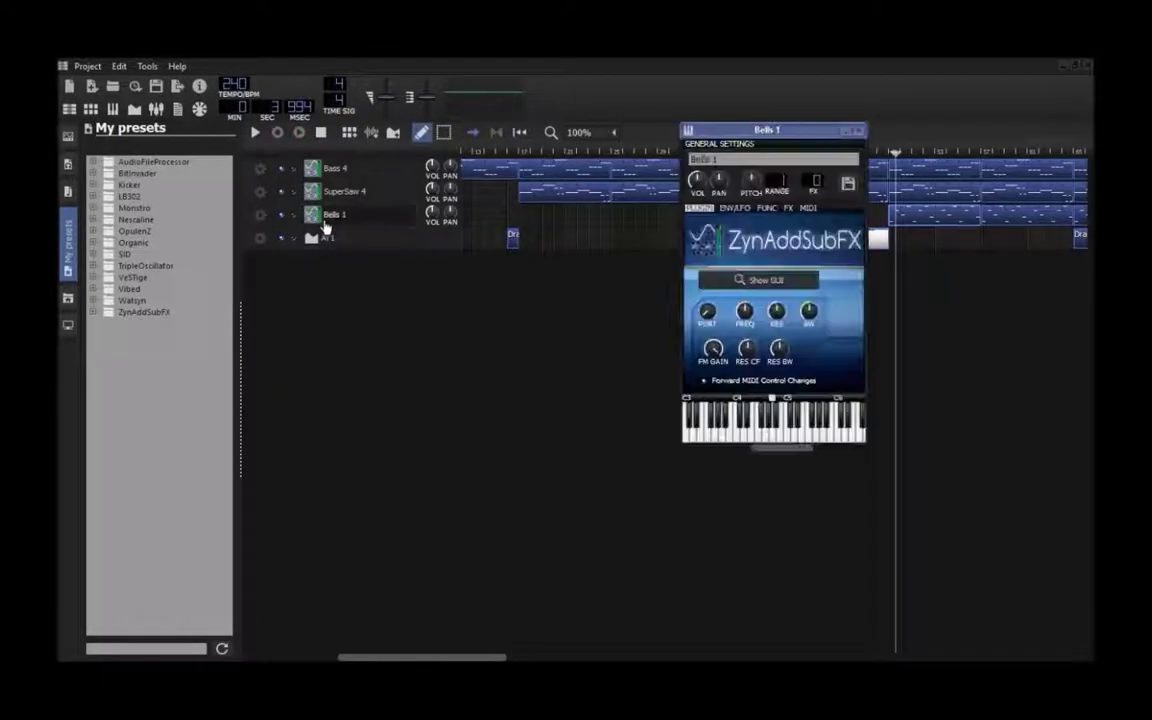
pyautogui.moveTo(728, 315); pyautogui.dragTo(512, 237)
pyautogui.click(860, 131)
# Link the Bells 1 filter frequency to the AT1 automation clip starting at bar 65
pyautogui.hscroll(5, 770, 200)
pyautogui.click(335, 214)
pyautogui.moveTo(775, 130); pyautogui.dragTo(547, 191)
pyautogui.moveTo(515, 372); pyautogui.dragTo(707, 240)
# Open the Bells 1 filter frequency automation, set cubic Hermite progression, and place a high control point near the top of the range
pyautogui.doubleClick(754, 247)
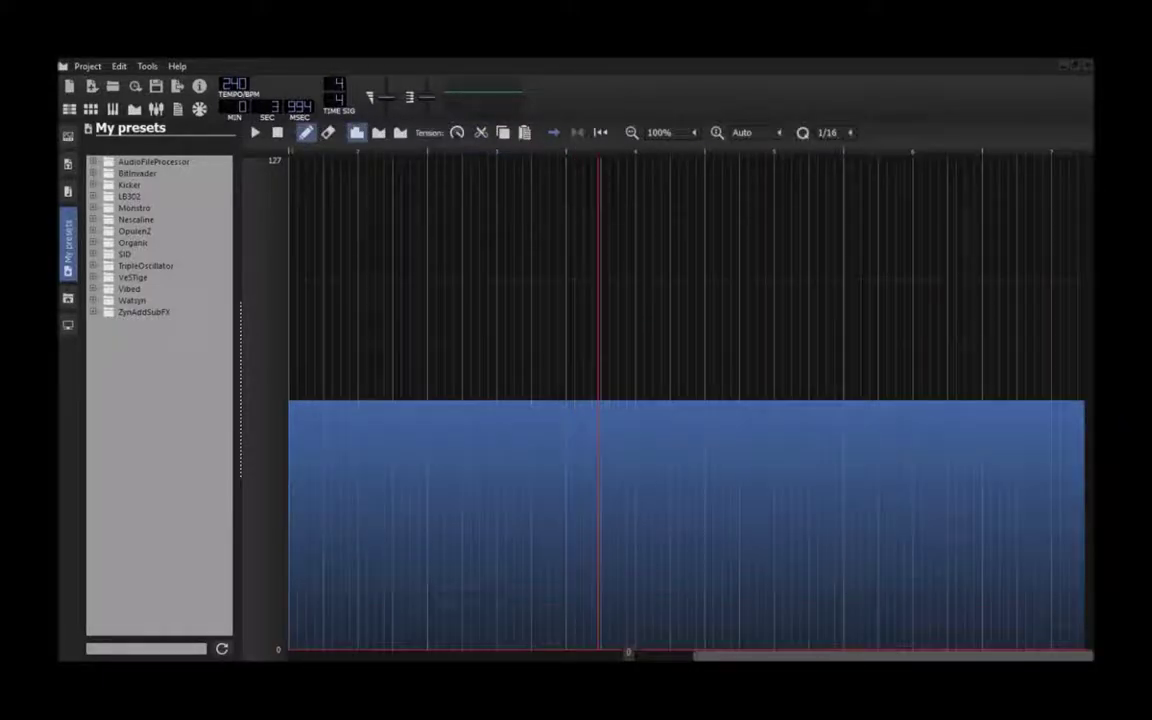
pyautogui.click(400, 132)
pyautogui.click(1045, 165)
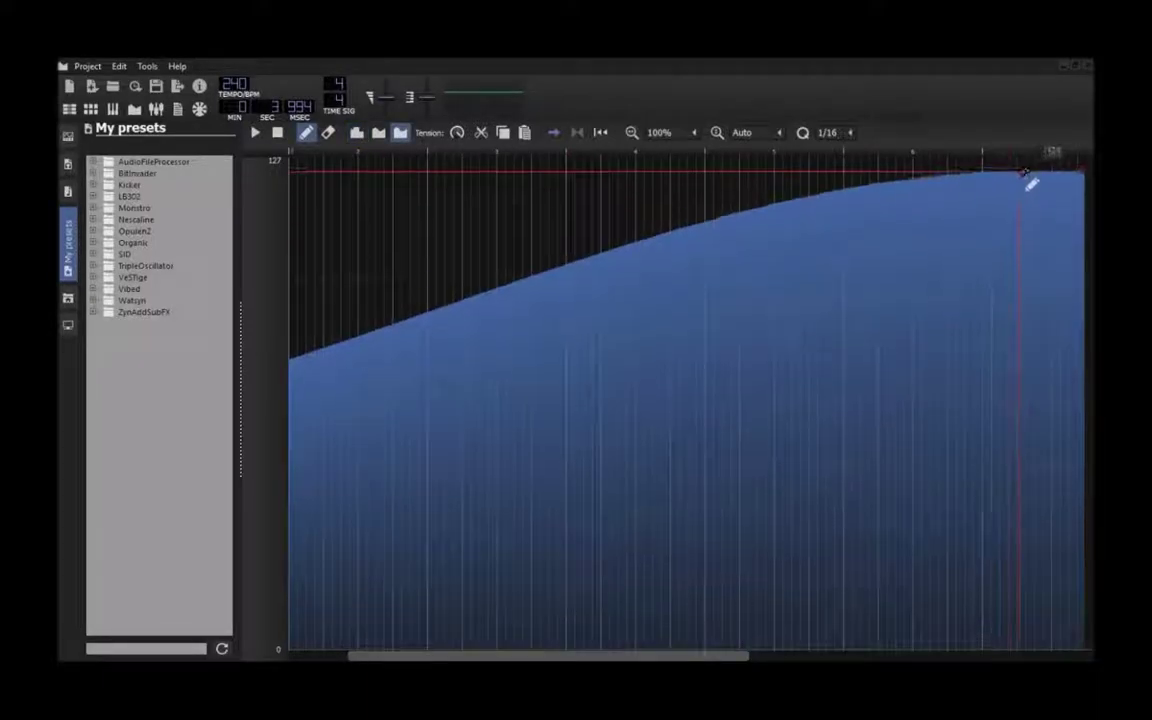
# Move the high control point to about the middle of bar 16 at value 127 and close the automation editor
pyautogui.moveTo(712, 655); pyautogui.dragTo(974, 655)
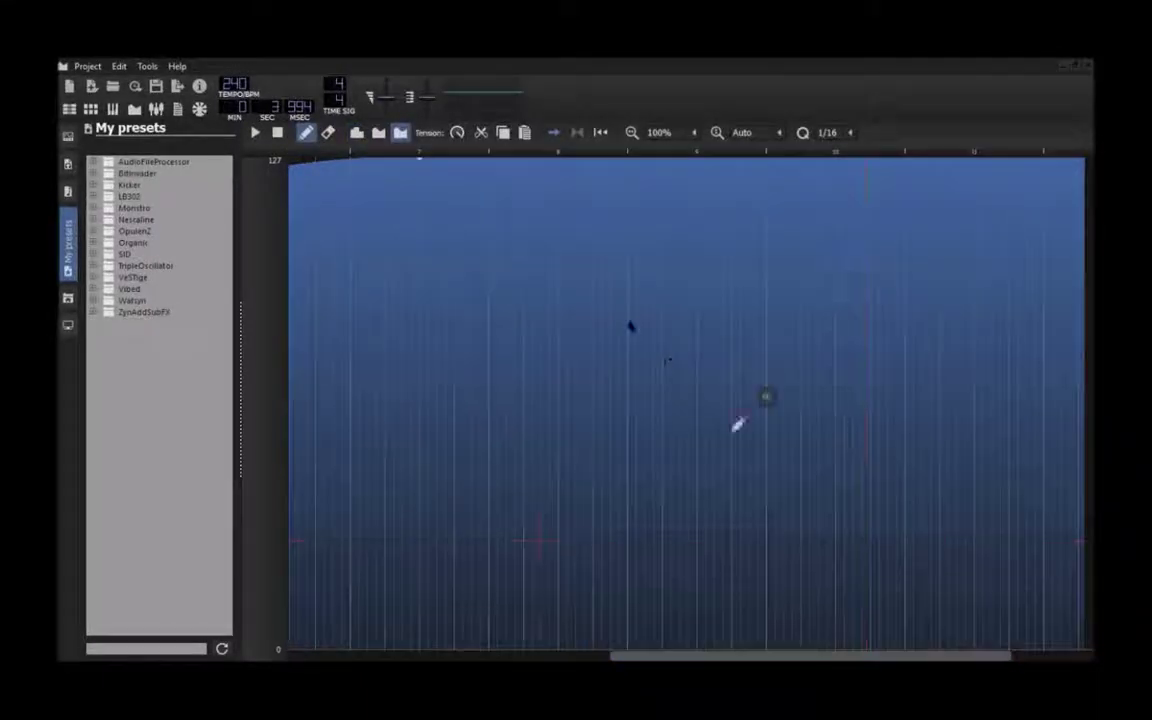
pyautogui.click(441, 170)
pyautogui.moveTo(441, 170); pyautogui.dragTo(1008, 172)
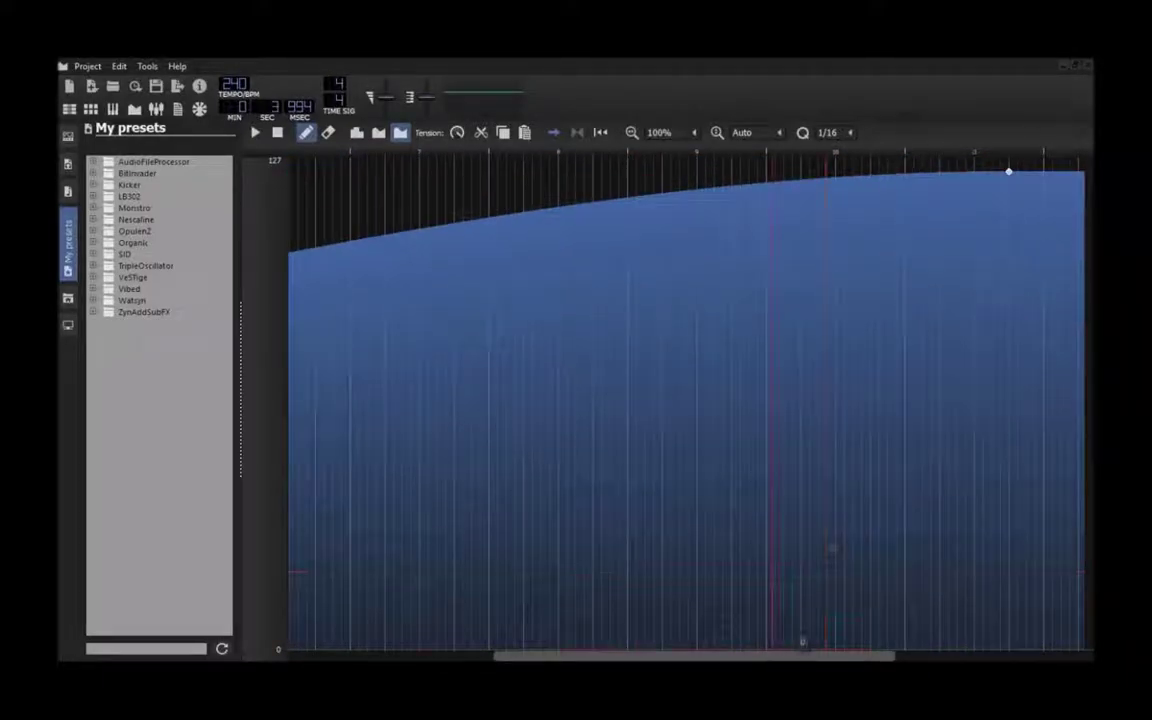
pyautogui.moveTo(751, 656); pyautogui.dragTo(826, 657)
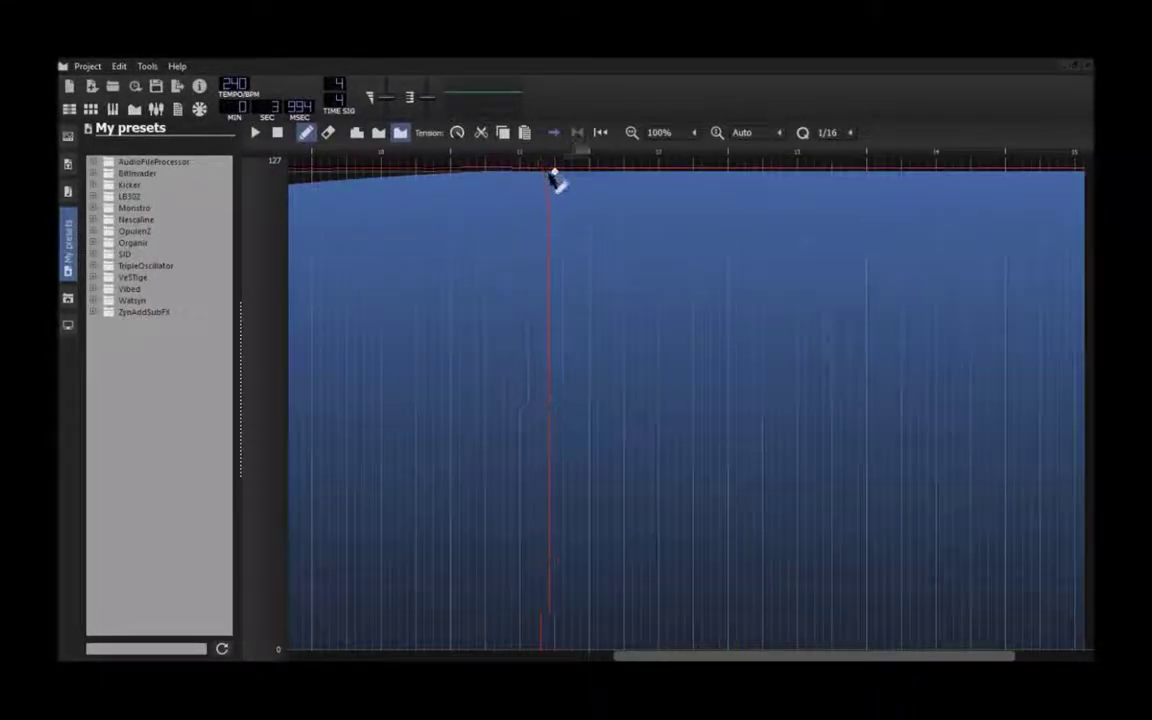
pyautogui.moveTo(554, 171); pyautogui.dragTo(910, 164)
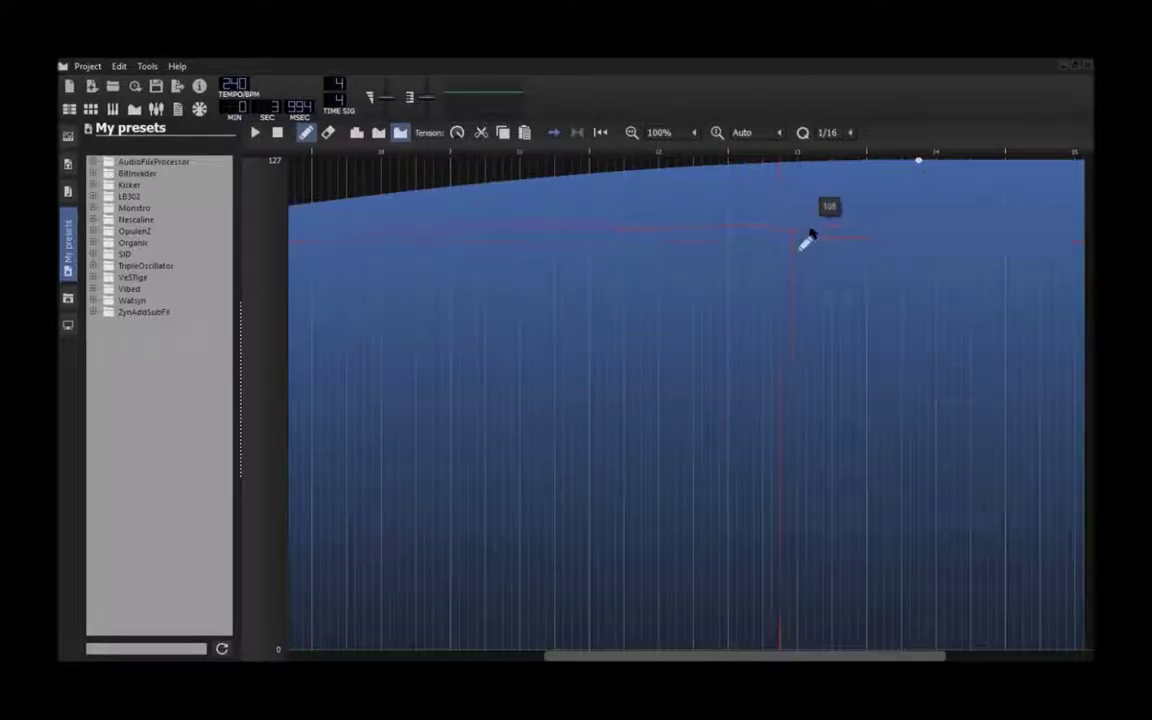
pyautogui.hscroll(2, 778, 655)
pyautogui.moveTo(778, 655); pyautogui.dragTo(843, 655)
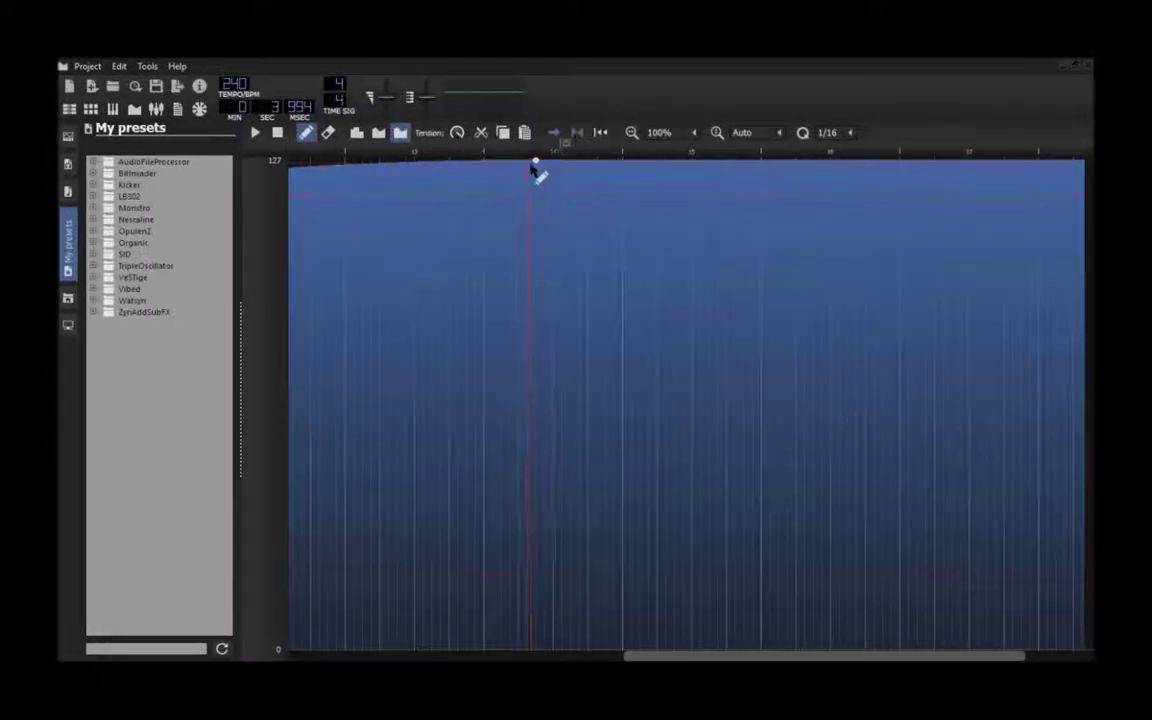
pyautogui.moveTo(536, 161)
pyautogui.mouseDown()
pyautogui.moveTo(936, 180)
pyautogui.moveTo(910, 162)
pyautogui.mouseUp()
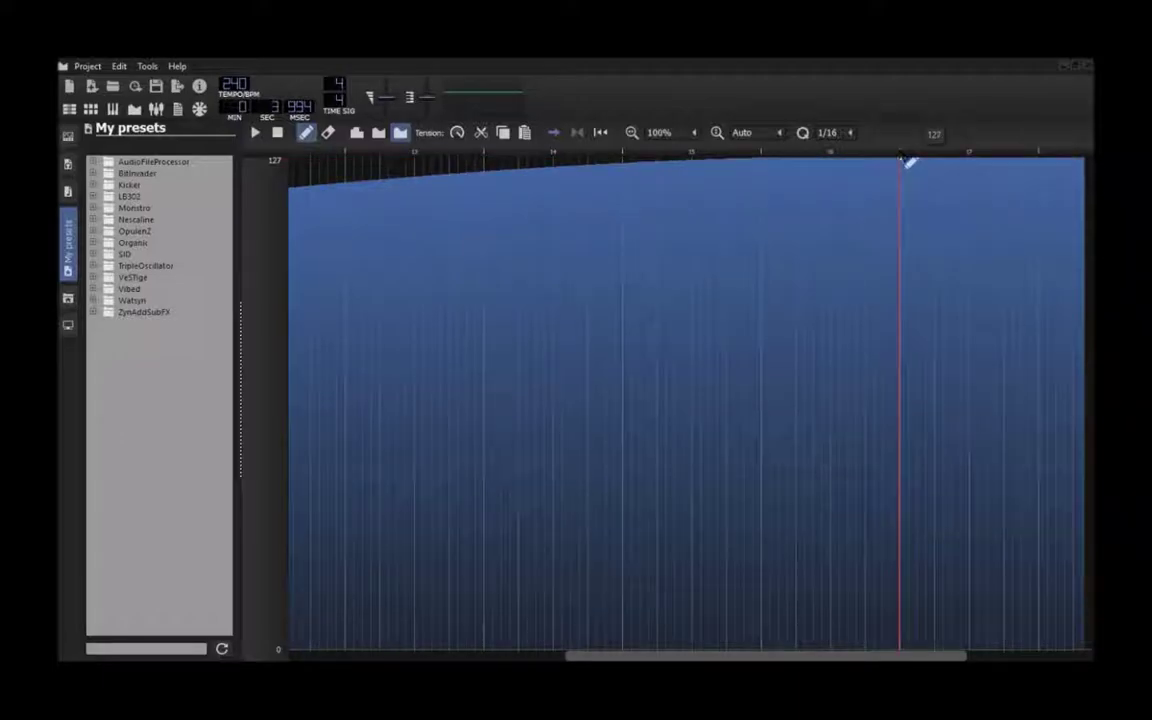
pyautogui.click(1087, 65)
# Add another eight-bar copy of the Bass 4, SuperSaw 4 and Bells 1 clips at bar 81
pyautogui.click(895, 168)
pyautogui.click(897, 195)
pyautogui.moveTo(885, 213); pyautogui.dragTo(902, 215)
# In the Bass 4 clip at bar 81, layer a copy of all notes about an octave above the originals and close the piano roll
pyautogui.rightClick(904, 170)
pyautogui.click(943, 181)
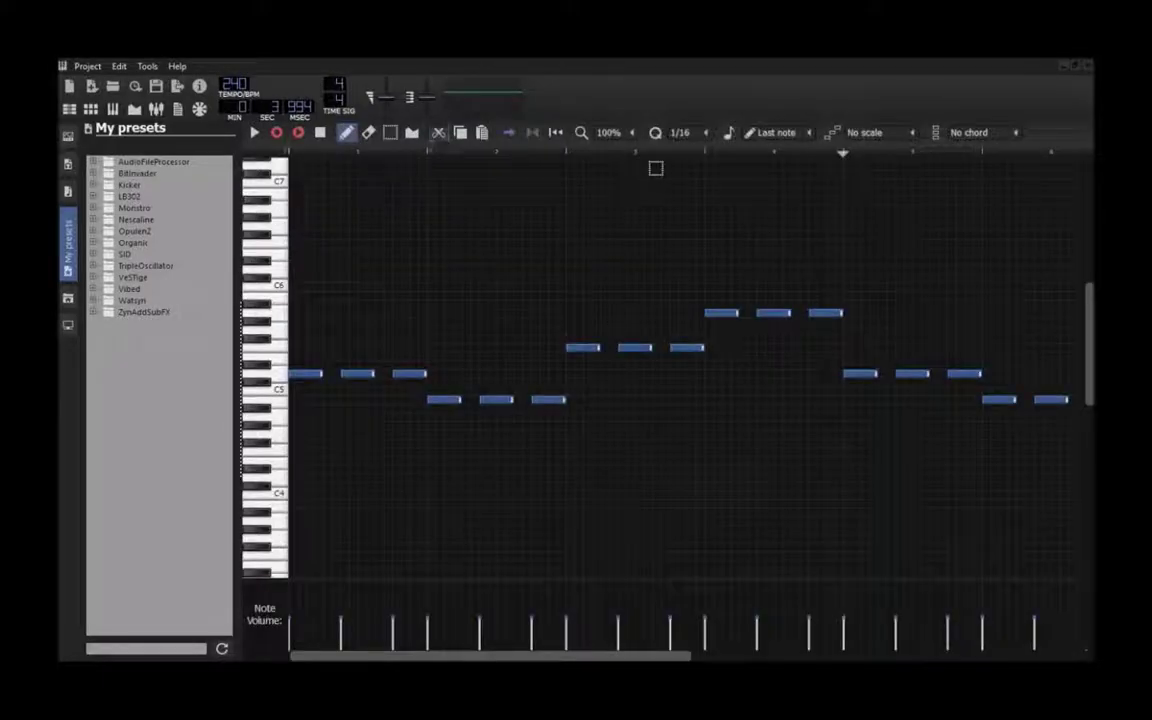
pyautogui.click(633, 135)
pyautogui.click(611, 151)
pyautogui.click(390, 134)
pyautogui.hotkey('ctrl', 'a')
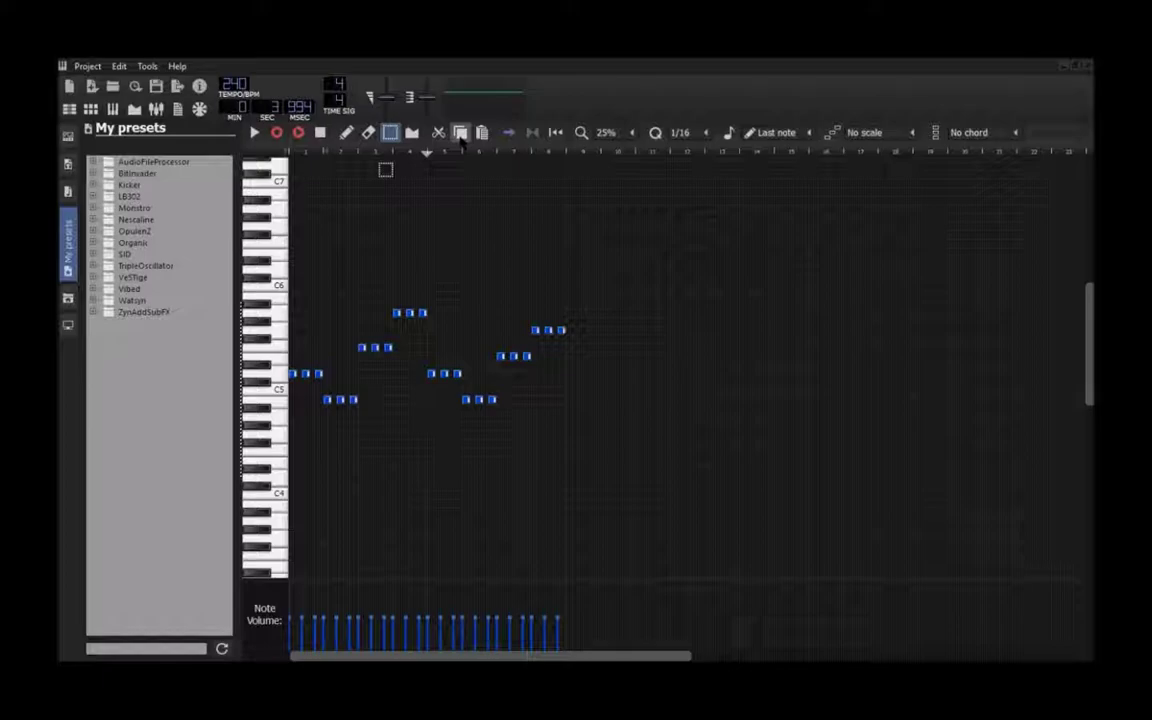
pyautogui.hotkey('ctrl', 'c')
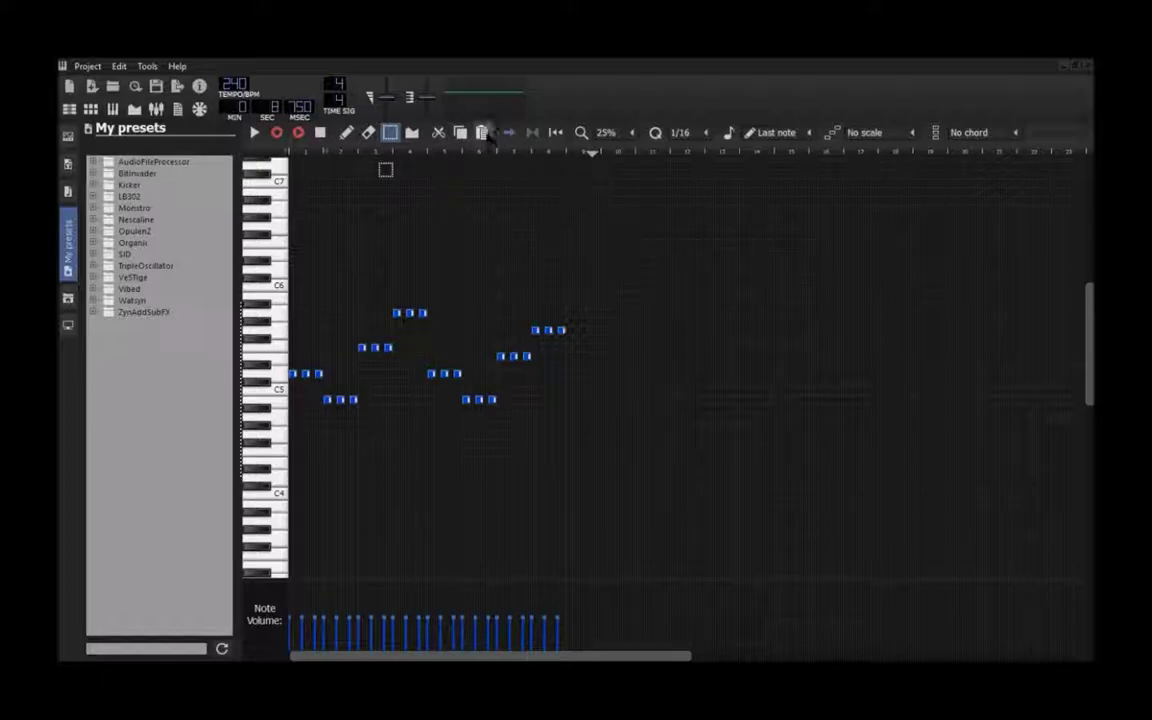
pyautogui.hotkey('ctrl', 'v')
pyautogui.hotkey('shift', 'd')
pyautogui.moveTo(598, 378)
pyautogui.mouseDown()
pyautogui.moveTo(285, 381)
pyautogui.moveTo(310, 358)
pyautogui.moveTo(296, 270)
pyautogui.mouseUp()
pyautogui.click(1087, 65)
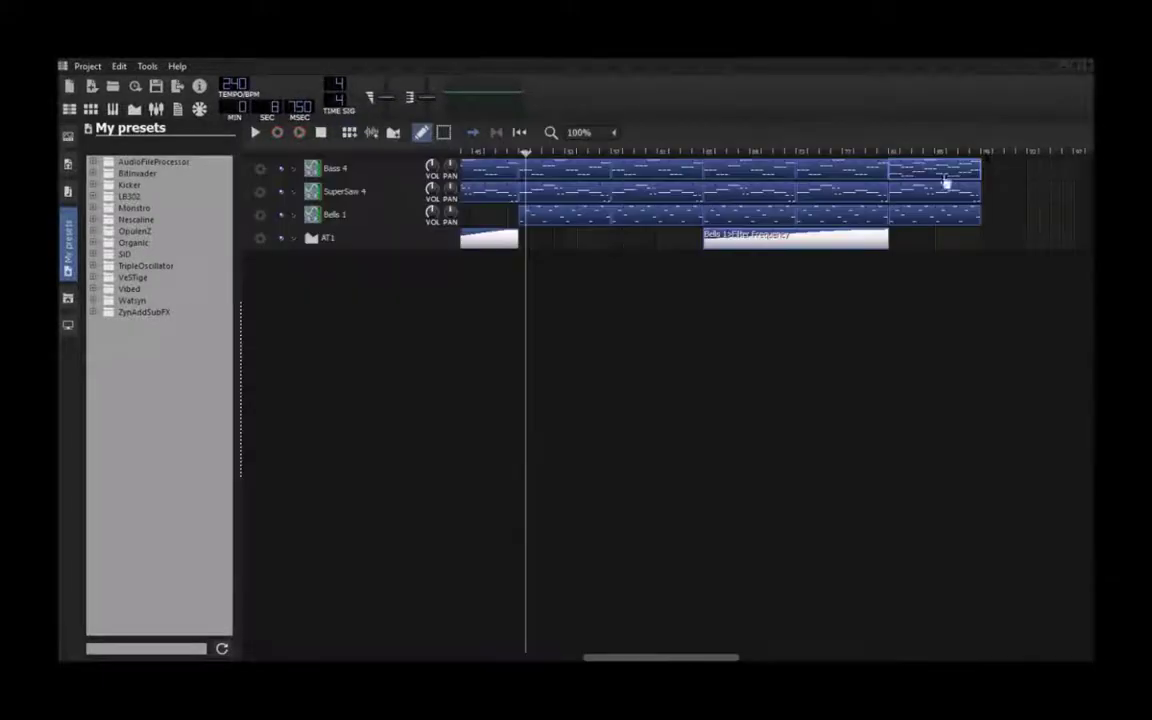
# In the SuperSaw 4 clip at bar 81, layer a copy of all notes about an octave below the originals and close the piano roll
pyautogui.rightClick(897, 192)
pyautogui.click(908, 196)
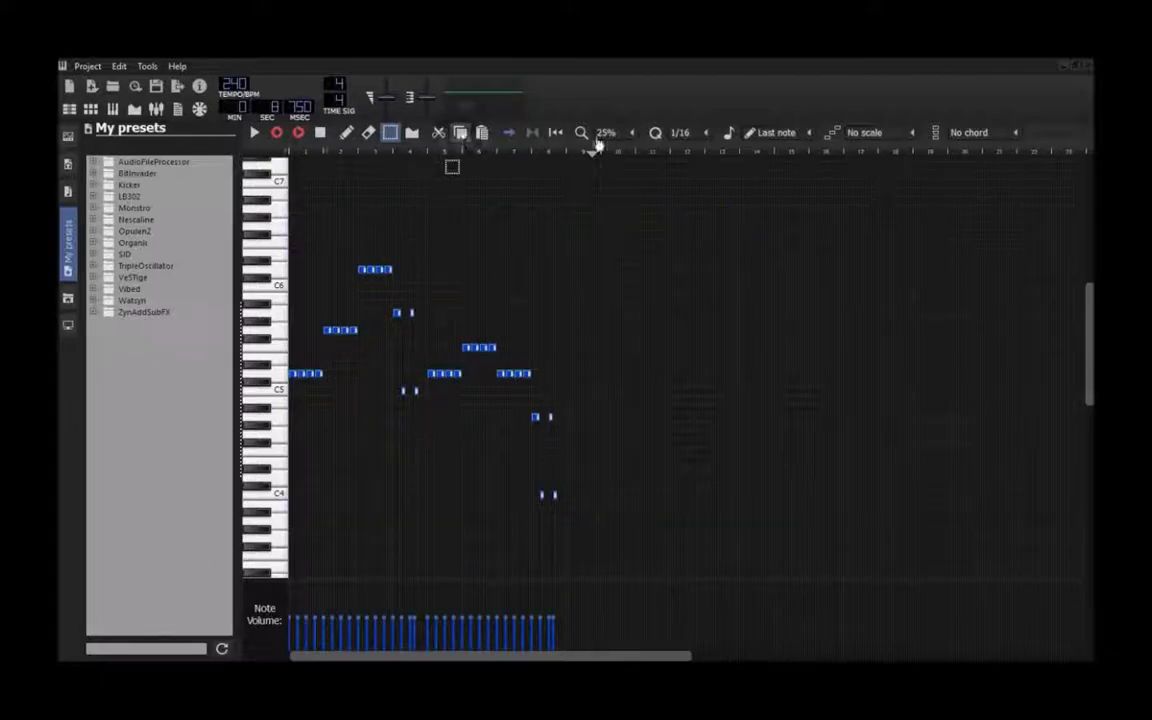
pyautogui.click(482, 133)
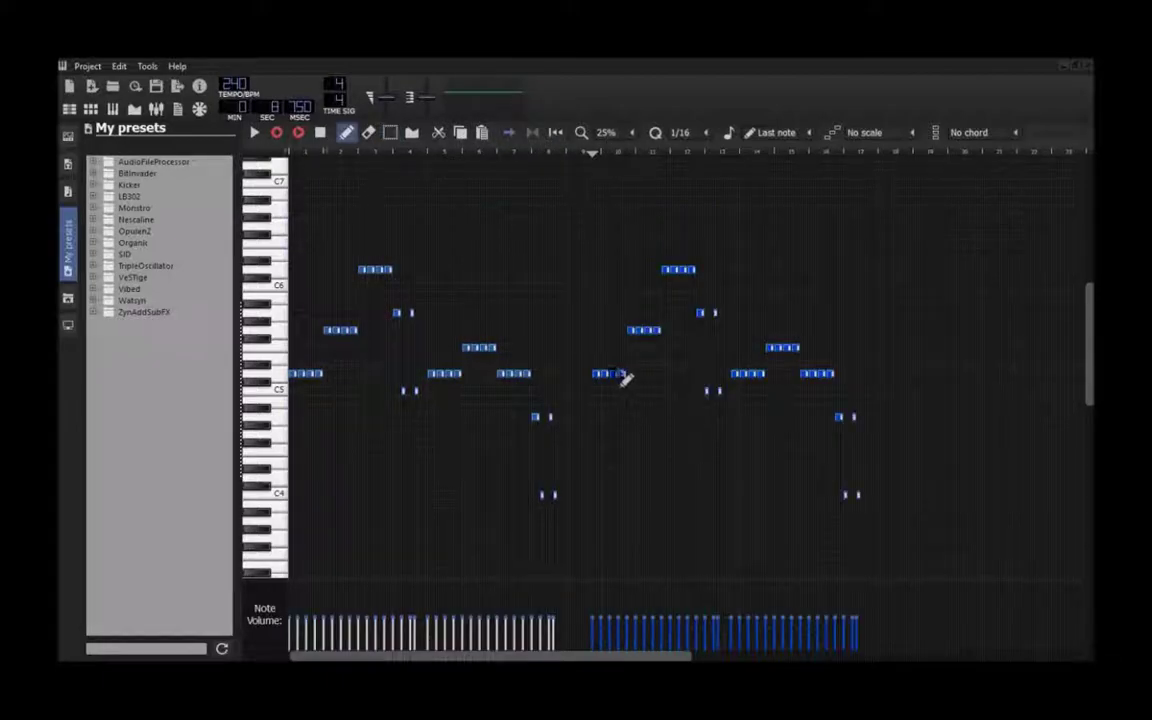
pyautogui.moveTo(344, 461); pyautogui.dragTo(300, 492)
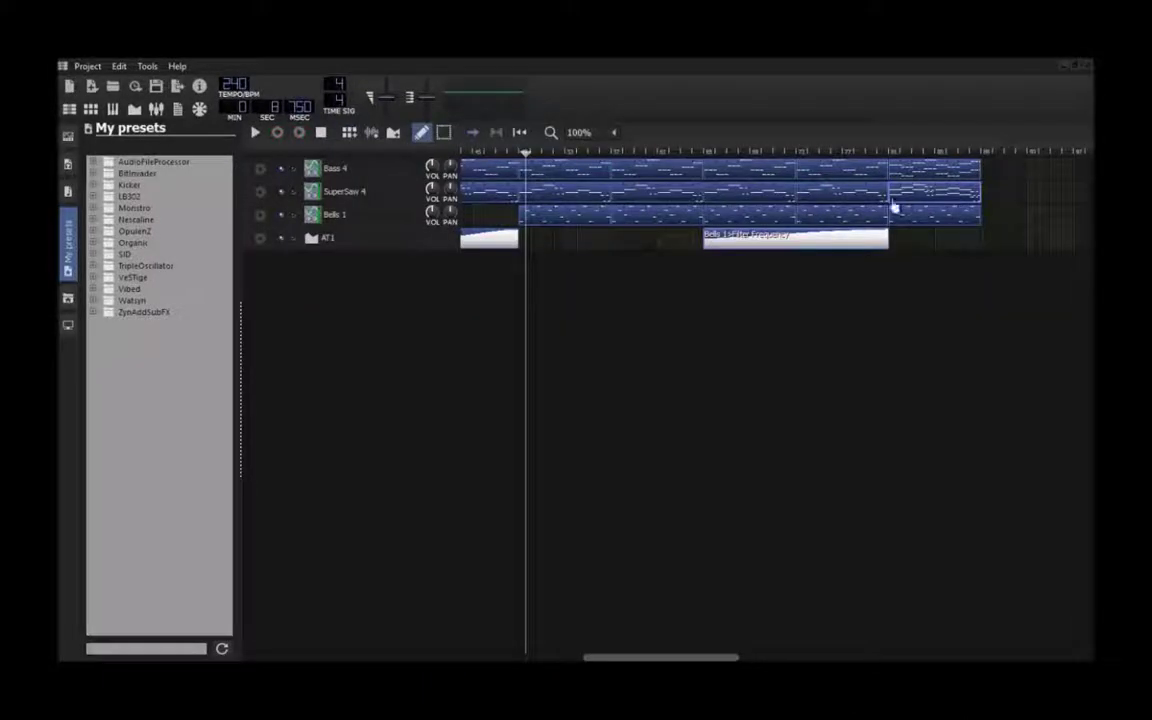
# In the Bells 1 clip at bar 81, paste a copy of all notes and align it with the originals, five semitones higher
pyautogui.rightClick(826, 196)
pyautogui.click(850, 206)
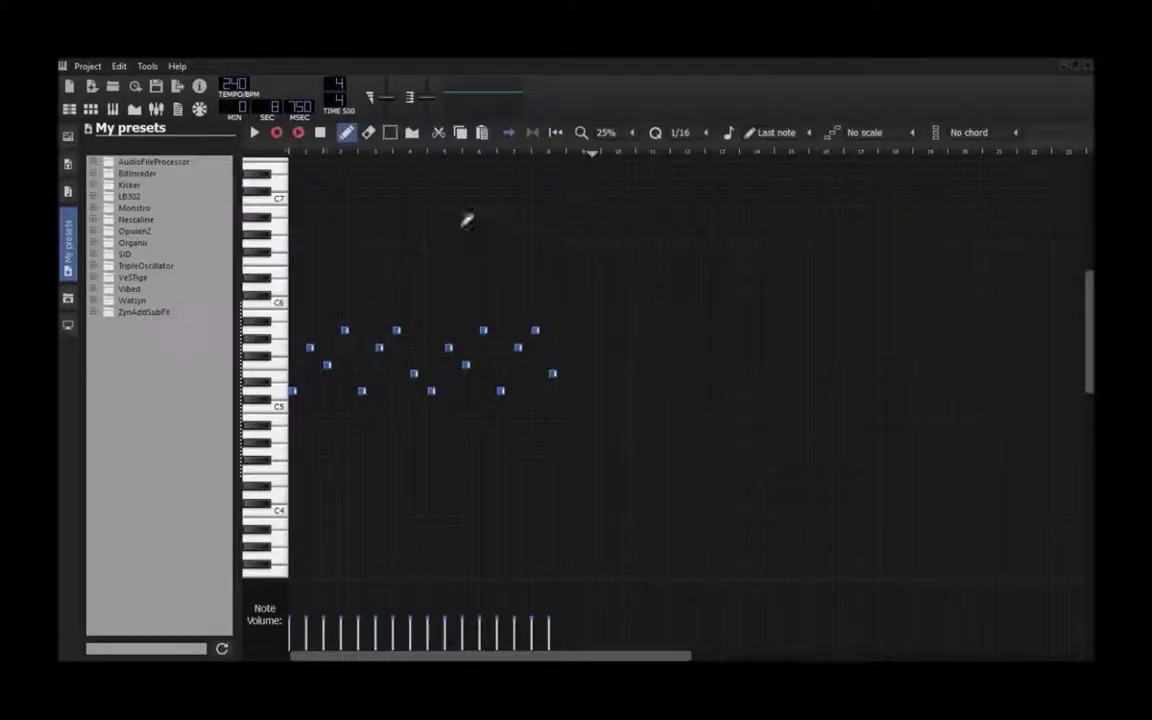
pyautogui.click(390, 132)
pyautogui.moveTo(689, 249); pyautogui.dragTo(177, 486)
pyautogui.click(483, 134)
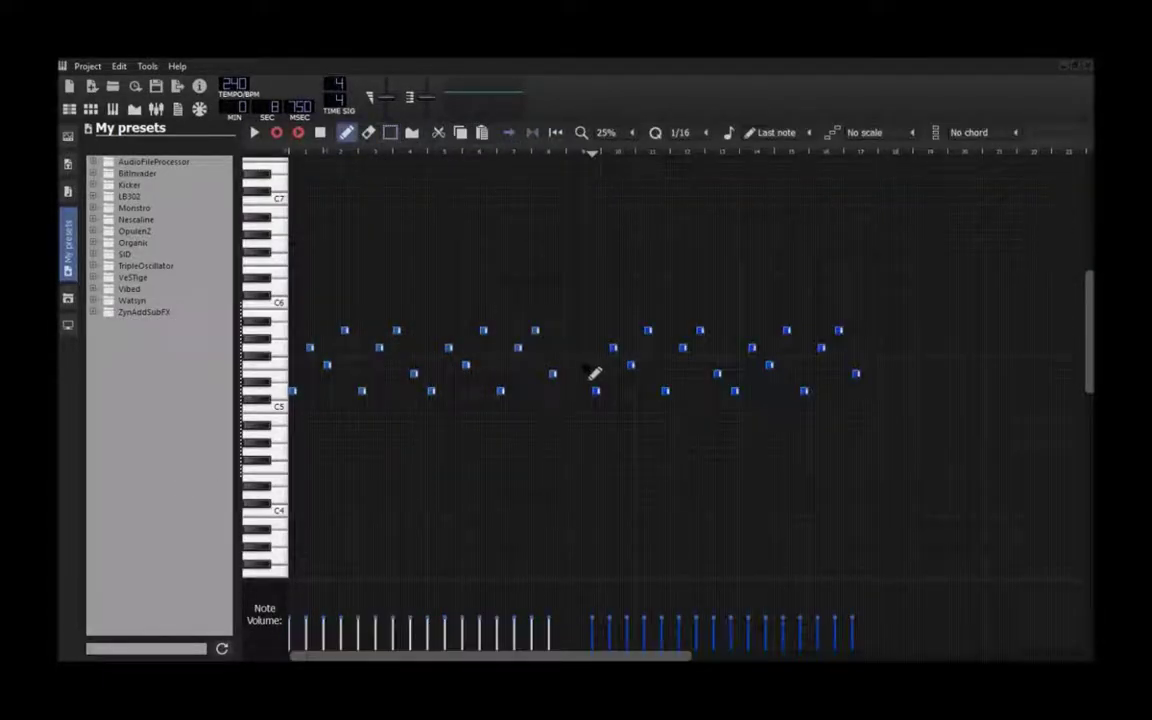
pyautogui.moveTo(595, 391)
pyautogui.mouseDown()
pyautogui.moveTo(339, 345)
pyautogui.moveTo(300, 376)
pyautogui.moveTo(285, 365)
pyautogui.moveTo(293, 347)
pyautogui.mouseUp()
pyautogui.click(291, 346)
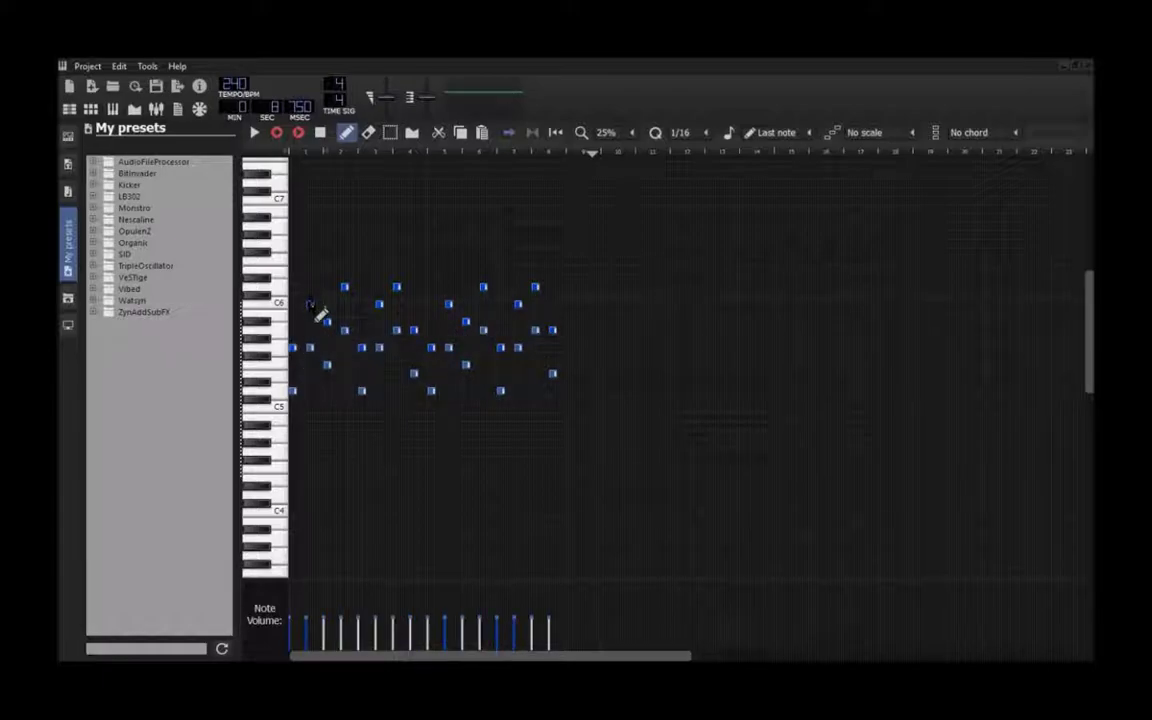
pyautogui.click(310, 304)
pyautogui.click(327, 321)
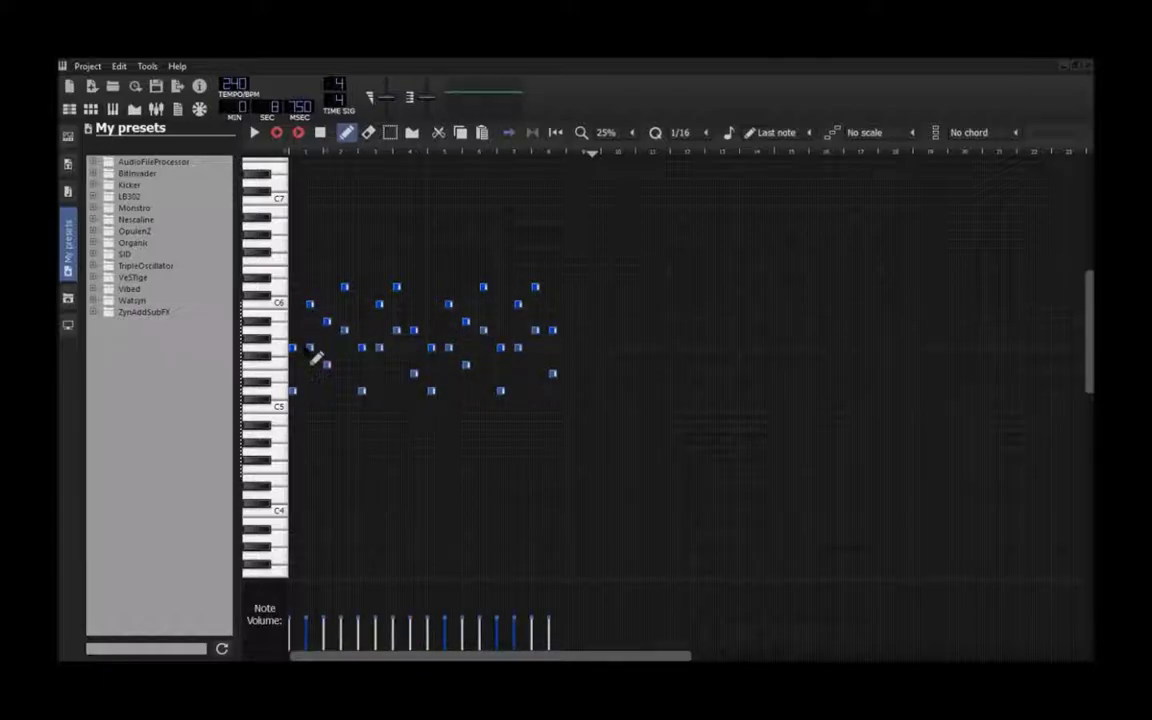
# Raise the copied Bells 1 notes to one octave above the originals and close the piano roll
pyautogui.moveTo(293, 348); pyautogui.dragTo(293, 314)
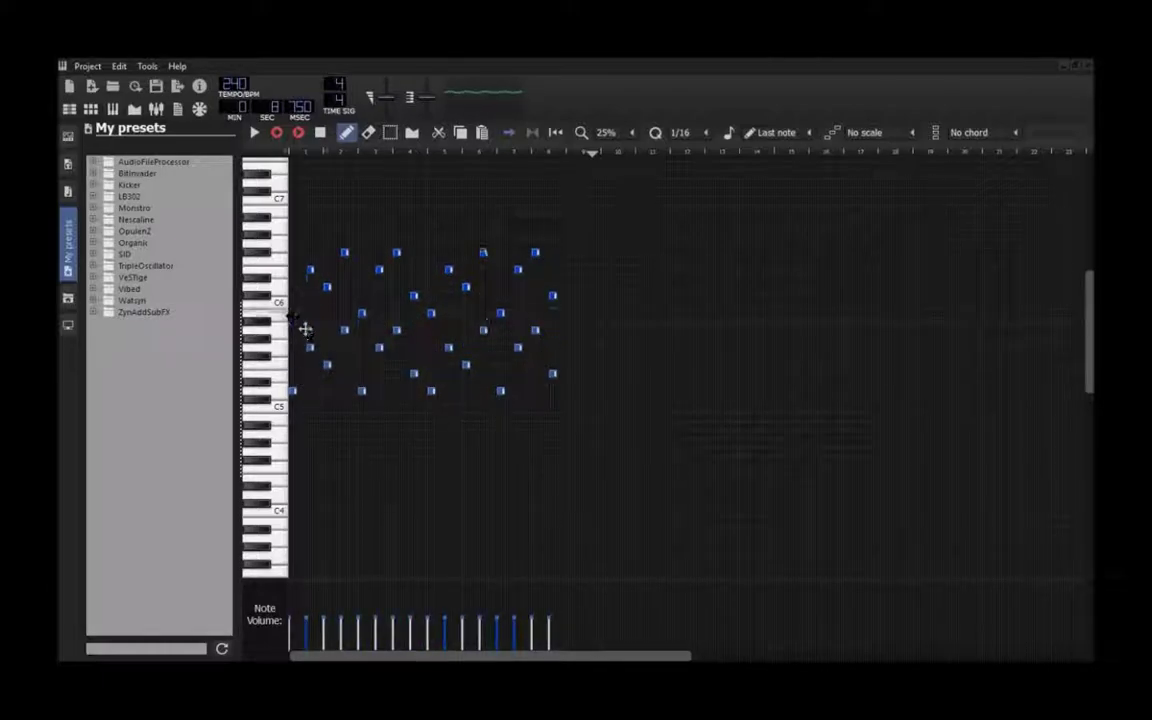
pyautogui.rightClick(310, 269)
pyautogui.click(310, 269)
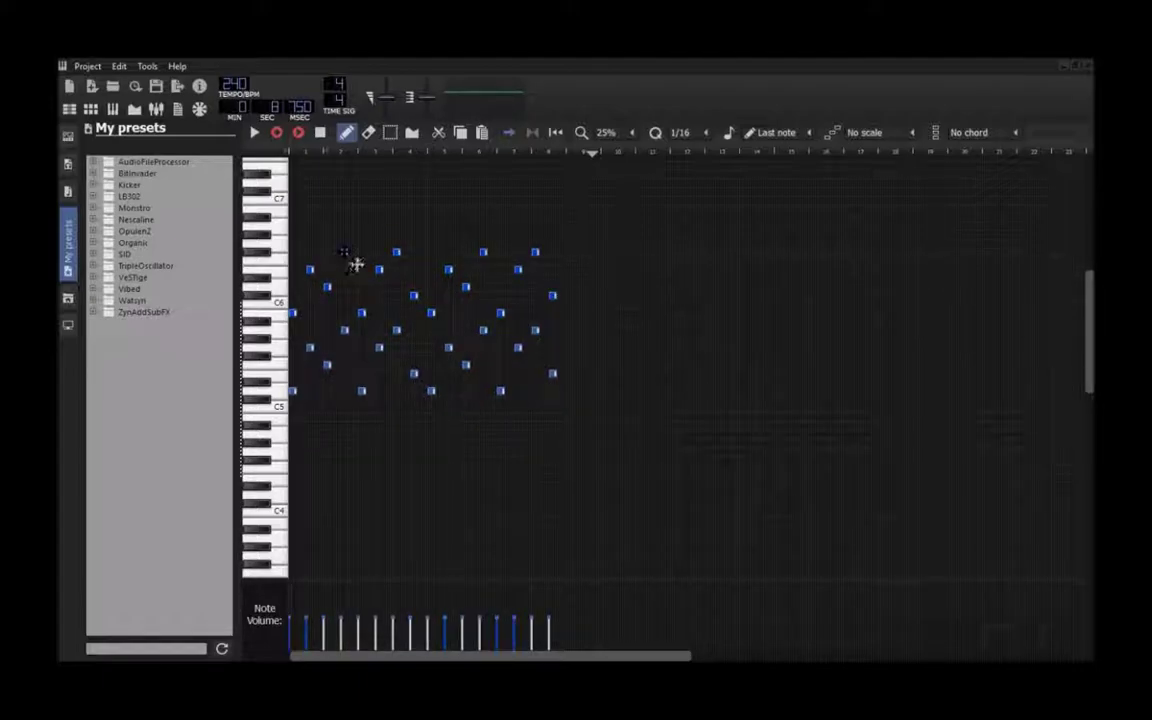
pyautogui.click(327, 287)
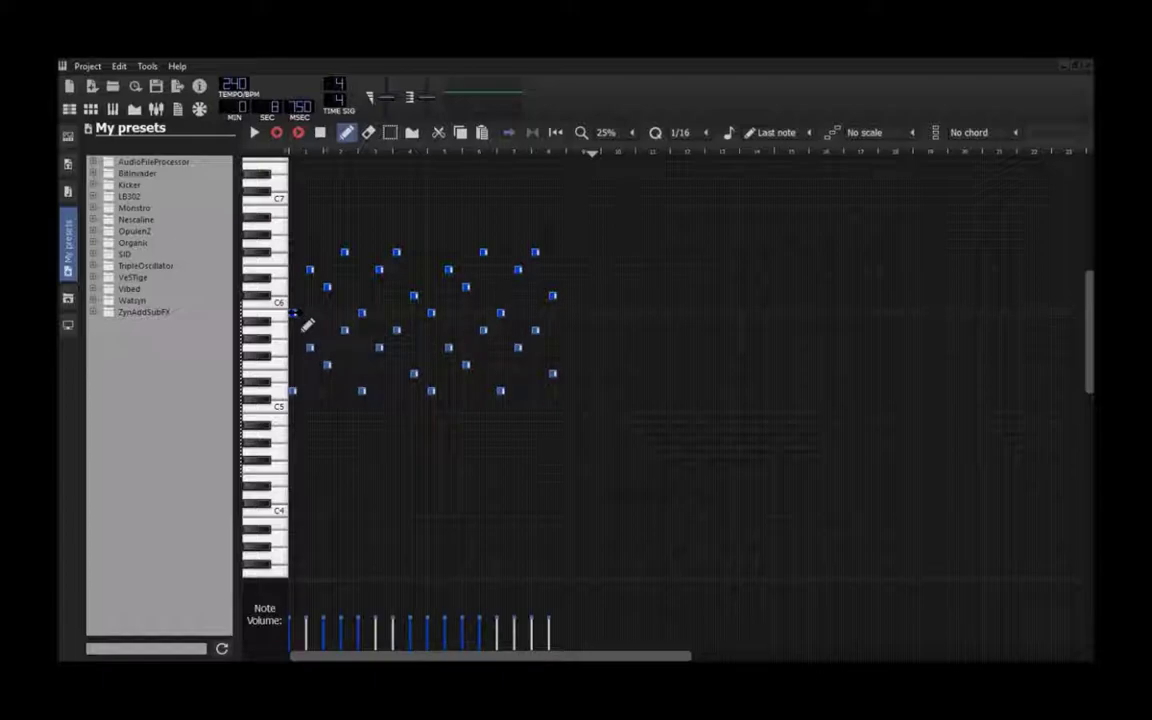
pyautogui.moveTo(305, 325); pyautogui.dragTo(303, 298)
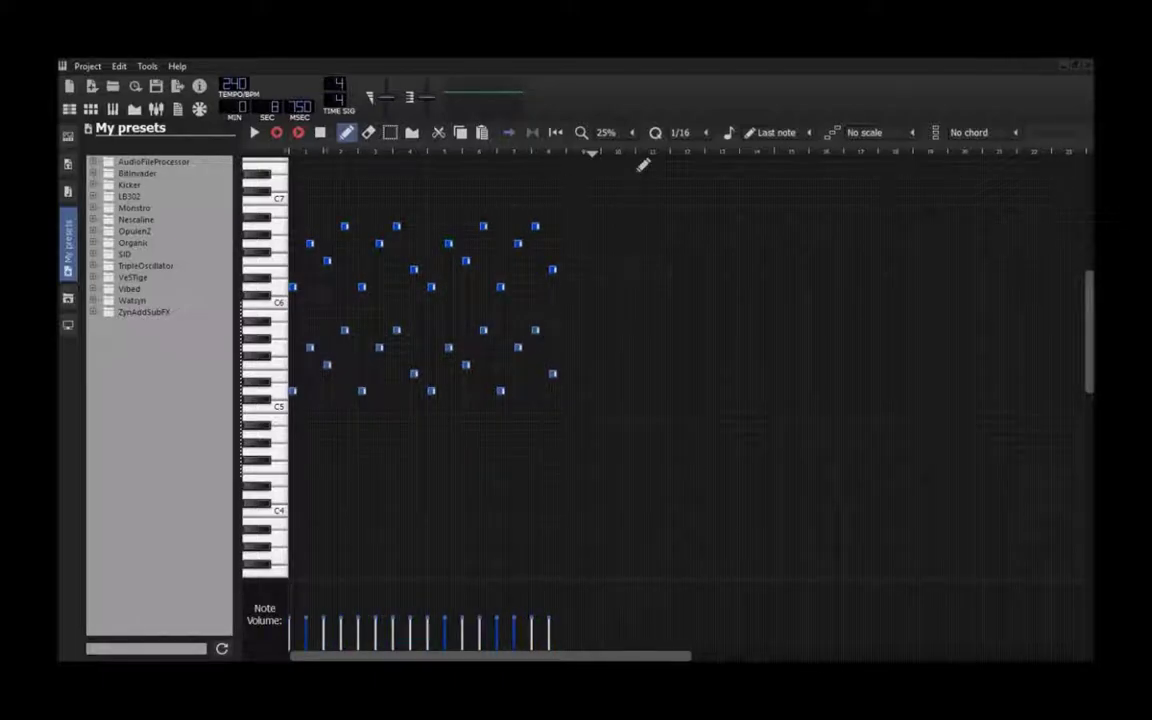
pyautogui.click(1086, 65)
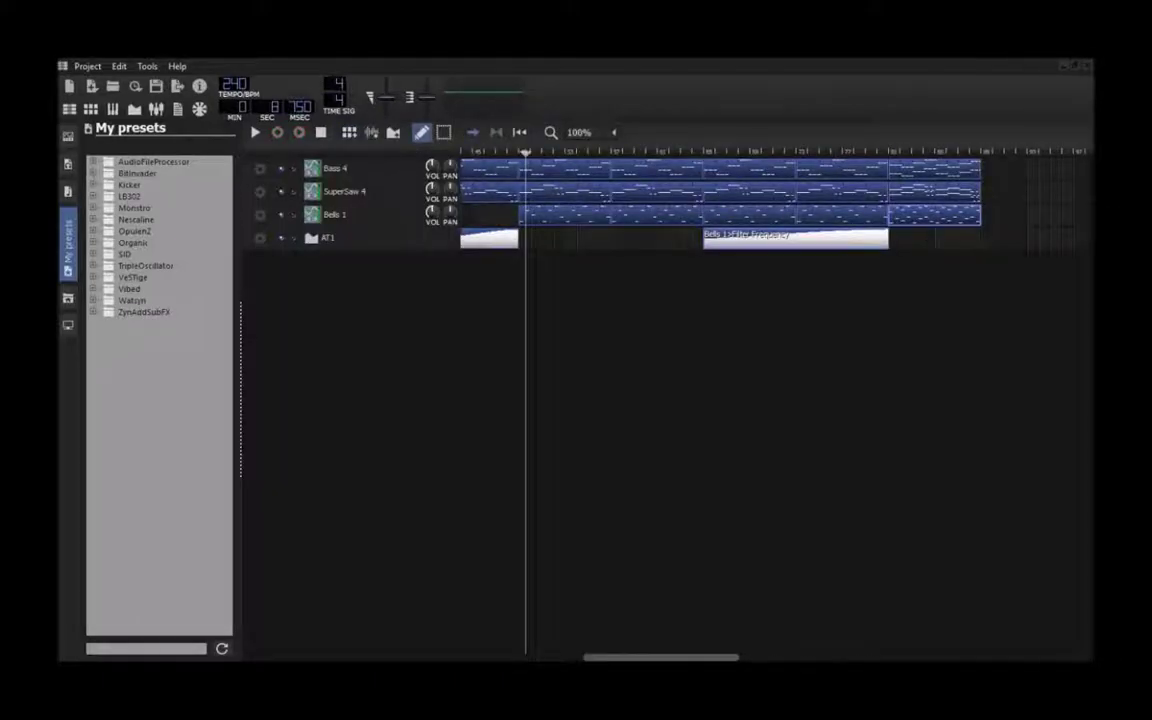
# Copy the layered Bass 4, SuperSaw 4 and Bells 1 clips three more times, at bars 89, 97 and 105
pyautogui.moveTo(942, 176); pyautogui.dragTo(995, 171)
pyautogui.moveTo(950, 192); pyautogui.dragTo(993, 218)
pyautogui.moveTo(627, 656); pyautogui.dragTo(862, 656)
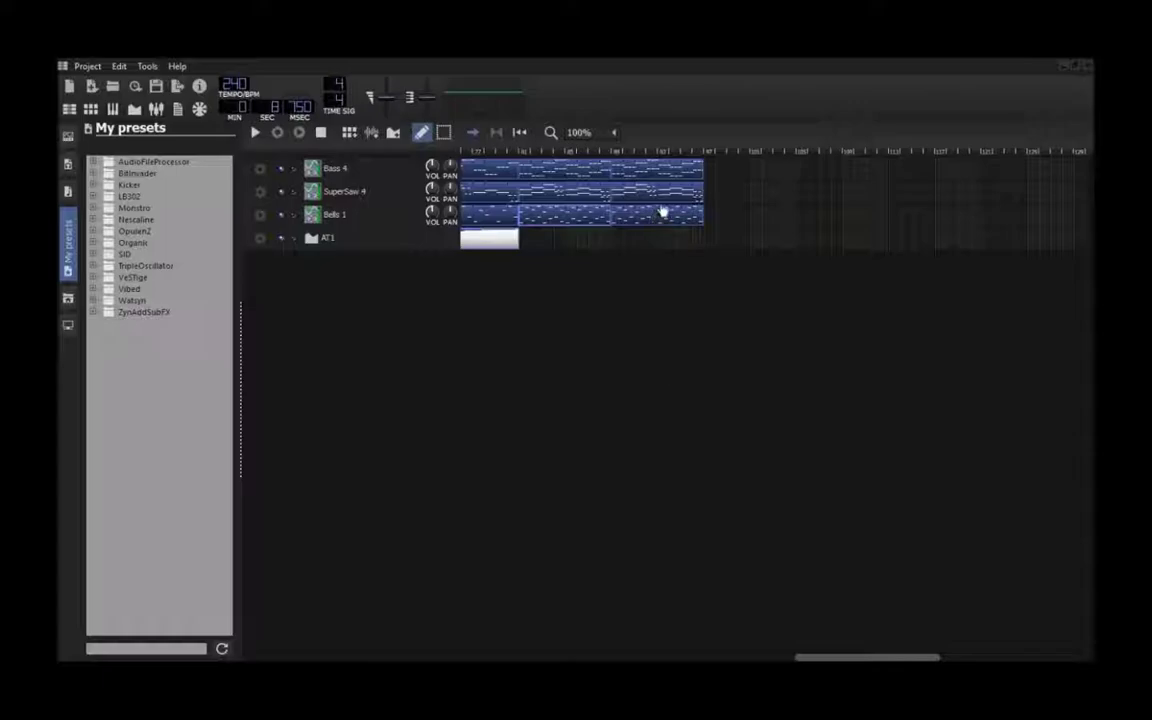
pyautogui.moveTo(676, 174); pyautogui.dragTo(698, 216)
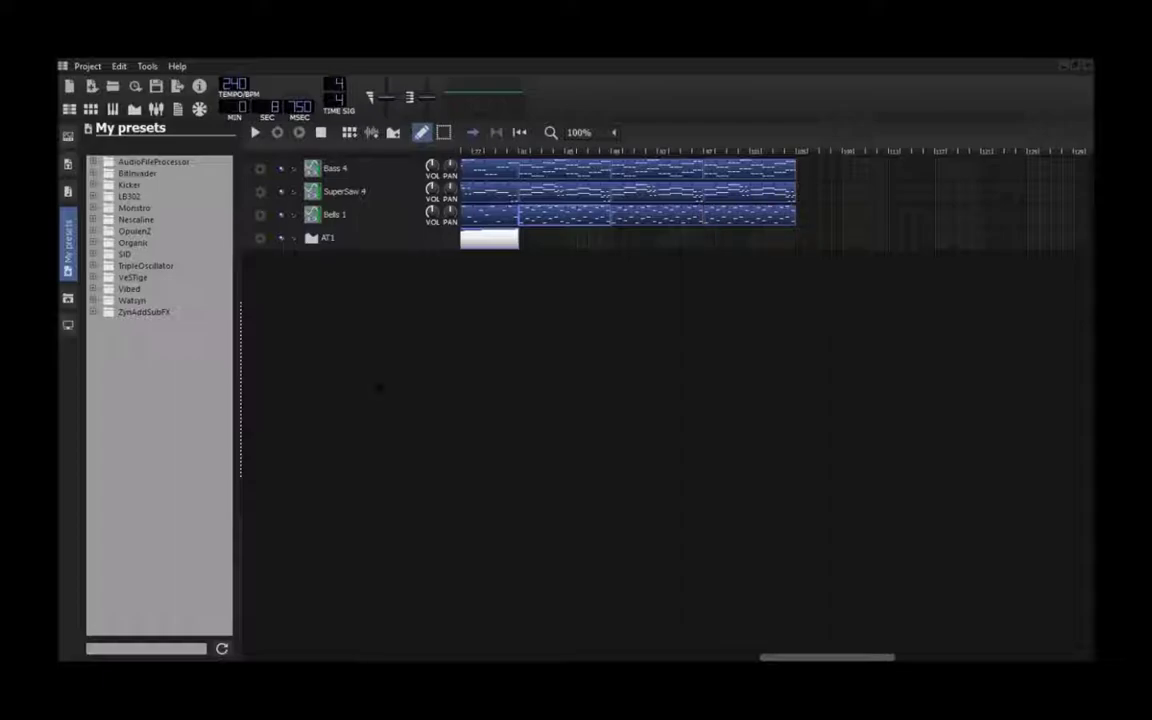
pyautogui.moveTo(776, 170); pyautogui.dragTo(818, 168)
pyautogui.moveTo(782, 192); pyautogui.dragTo(806, 217)
pyautogui.moveTo(829, 154); pyautogui.dragTo(887, 157)
# Add the ZynAddSubFX brass preset 0003-Synth Brazz as a new track and move it above AT1
pyautogui.click(130, 312)
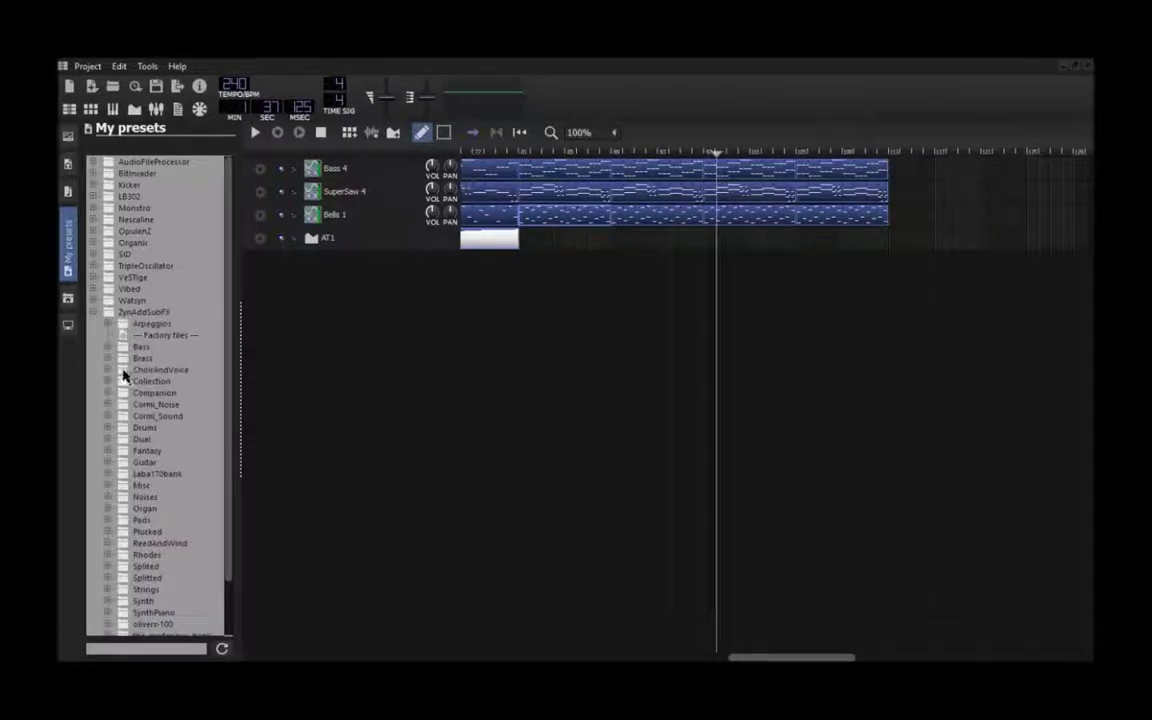
pyautogui.click(109, 359)
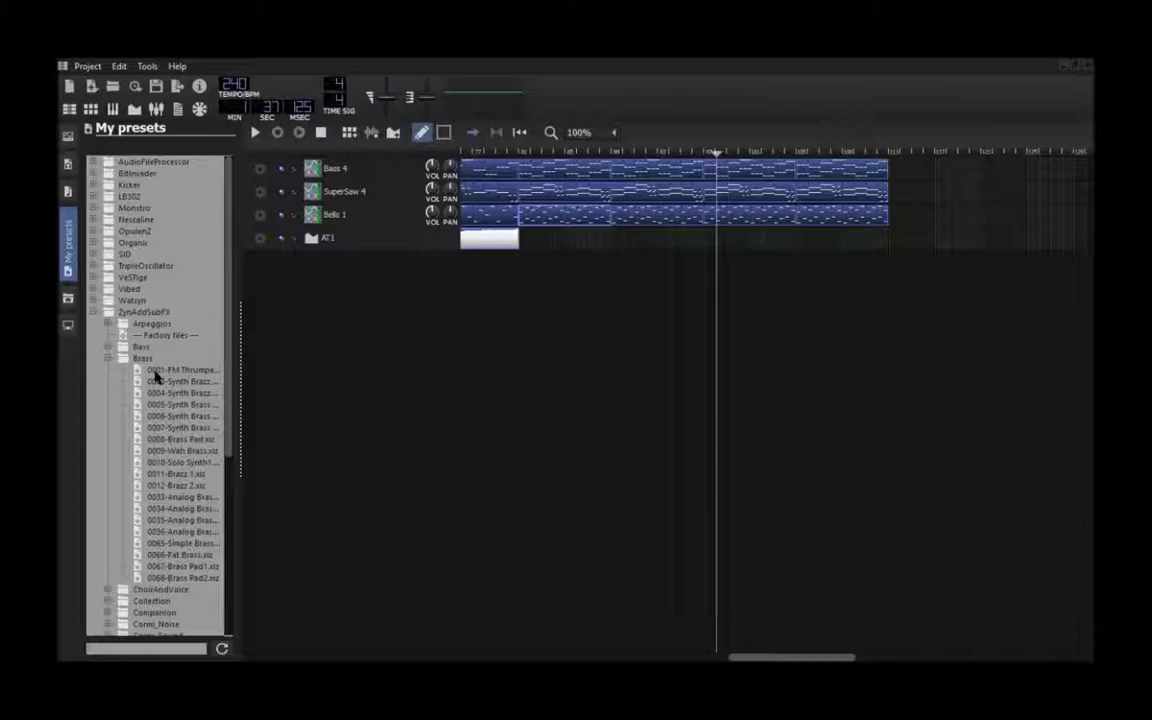
pyautogui.click(165, 370)
pyautogui.click(160, 383)
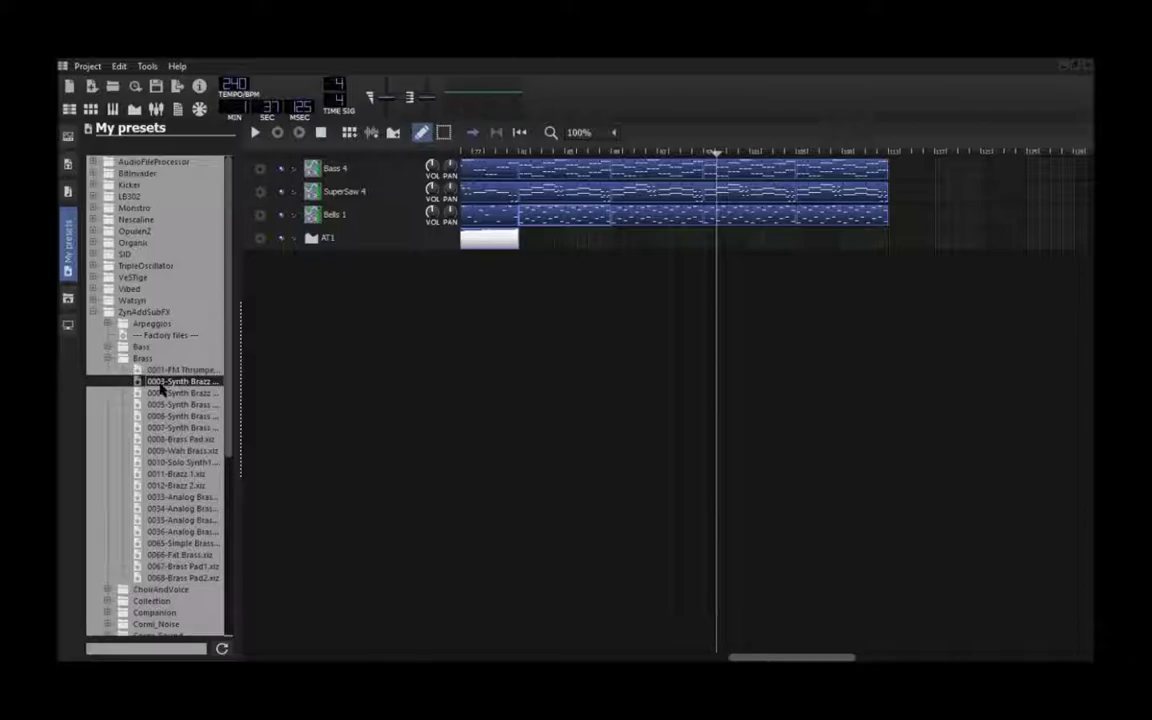
pyautogui.moveTo(470, 345); pyautogui.dragTo(472, 344)
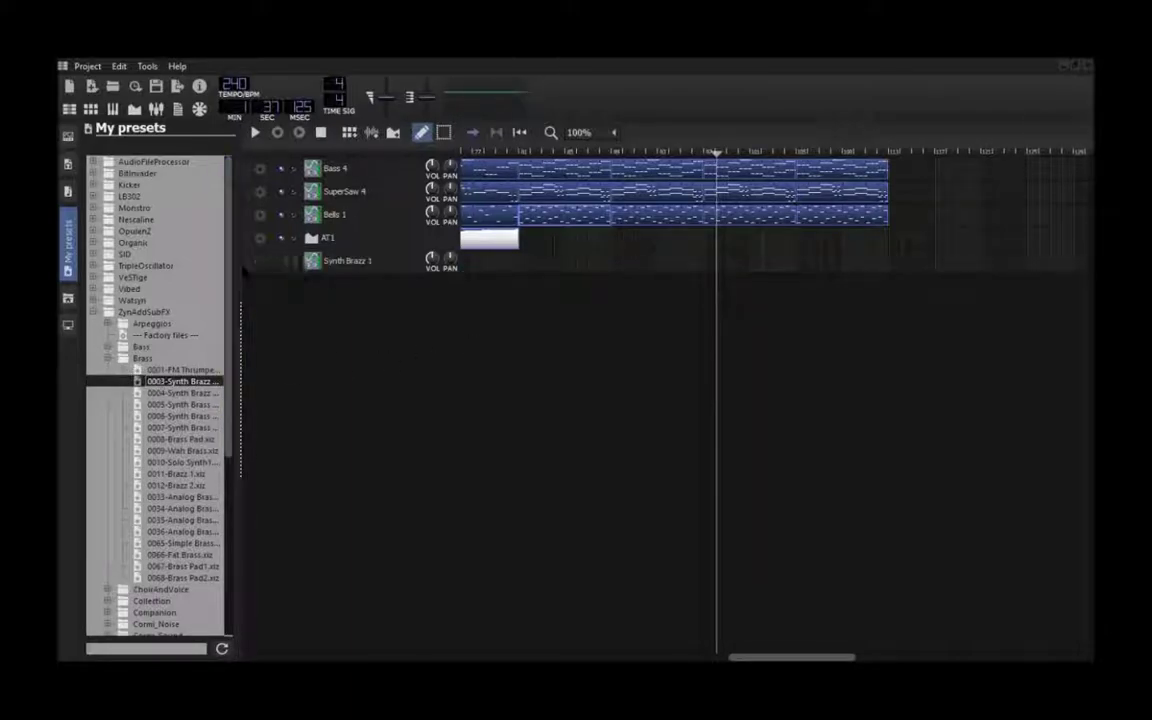
pyautogui.moveTo(245, 262); pyautogui.dragTo(246, 247)
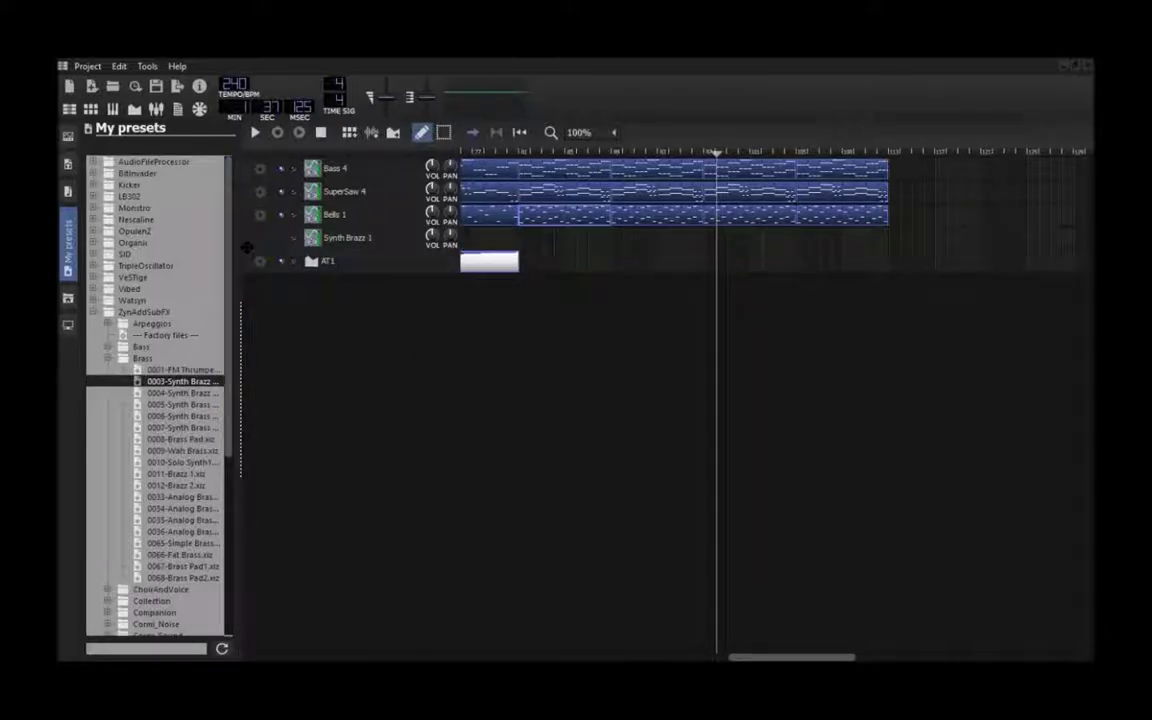
# Open a Synth Brazz 1 clip around bar 97, zoom the piano roll to 100%, and draw a one-beat D5 note at the start
pyautogui.rightClick(712, 243)
pyautogui.click(735, 247)
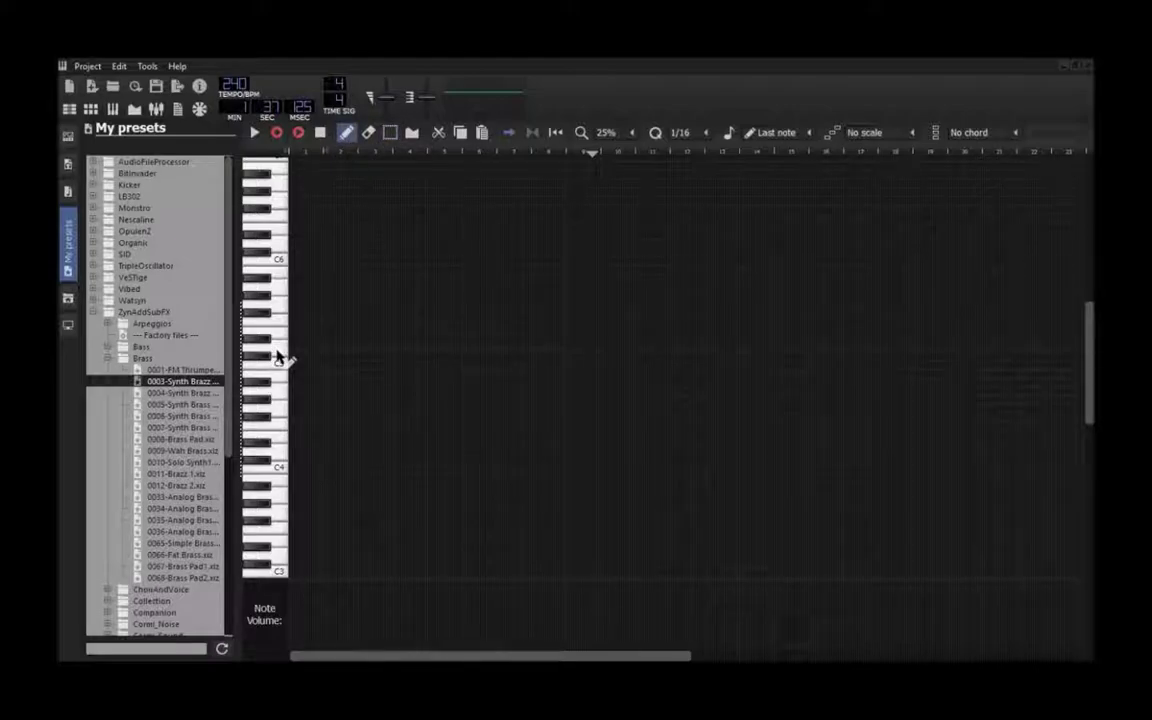
pyautogui.click(607, 132)
pyautogui.click(615, 178)
pyautogui.click(303, 349)
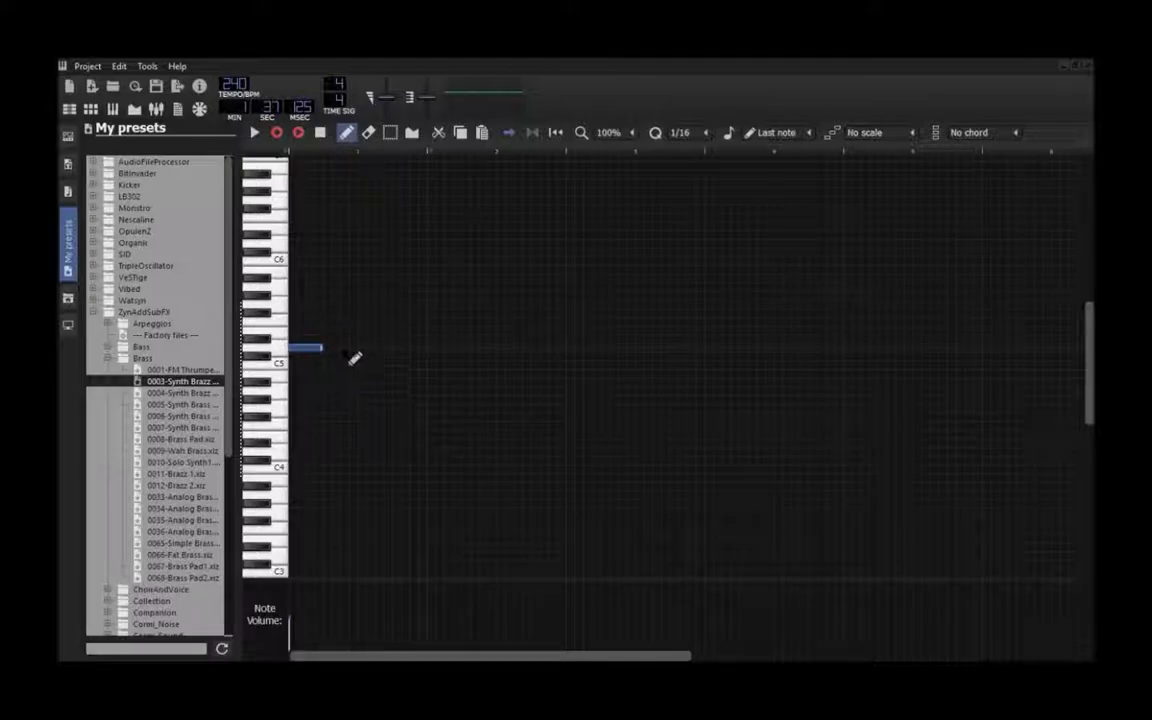
pyautogui.click(352, 349)
pyautogui.click(402, 349)
pyautogui.click(452, 349)
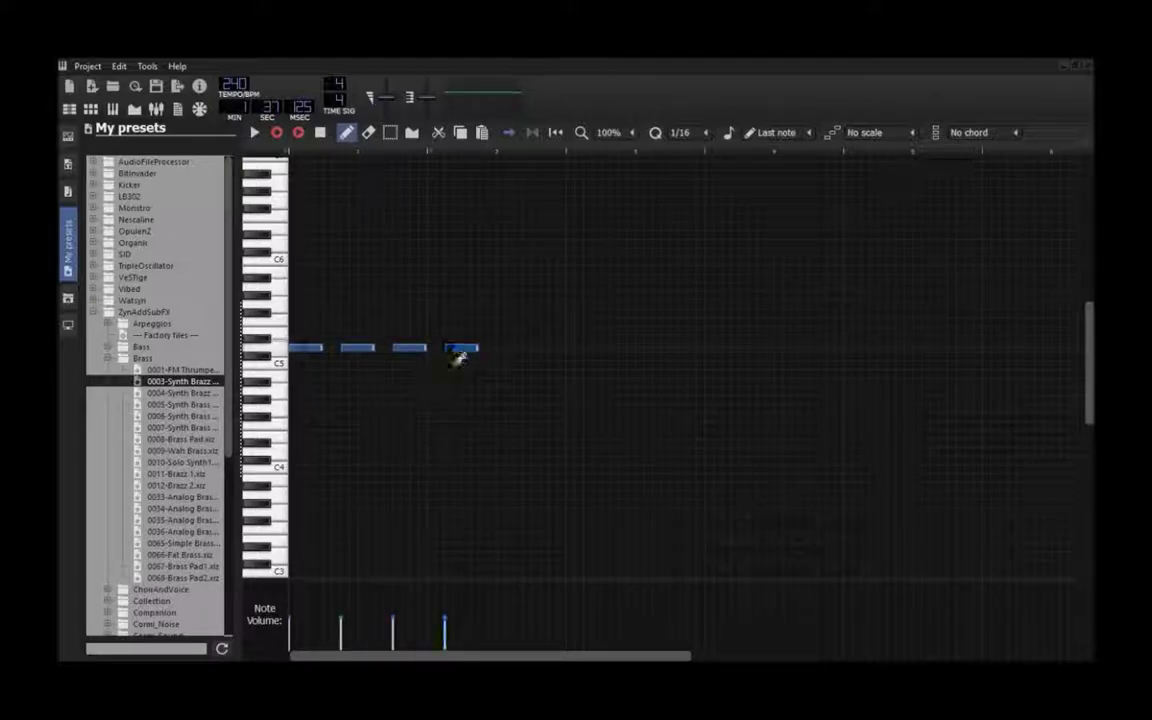
pyautogui.rightClick(452, 349)
pyautogui.rightClick(402, 349)
pyautogui.rightClick(366, 349)
pyautogui.click(366, 349)
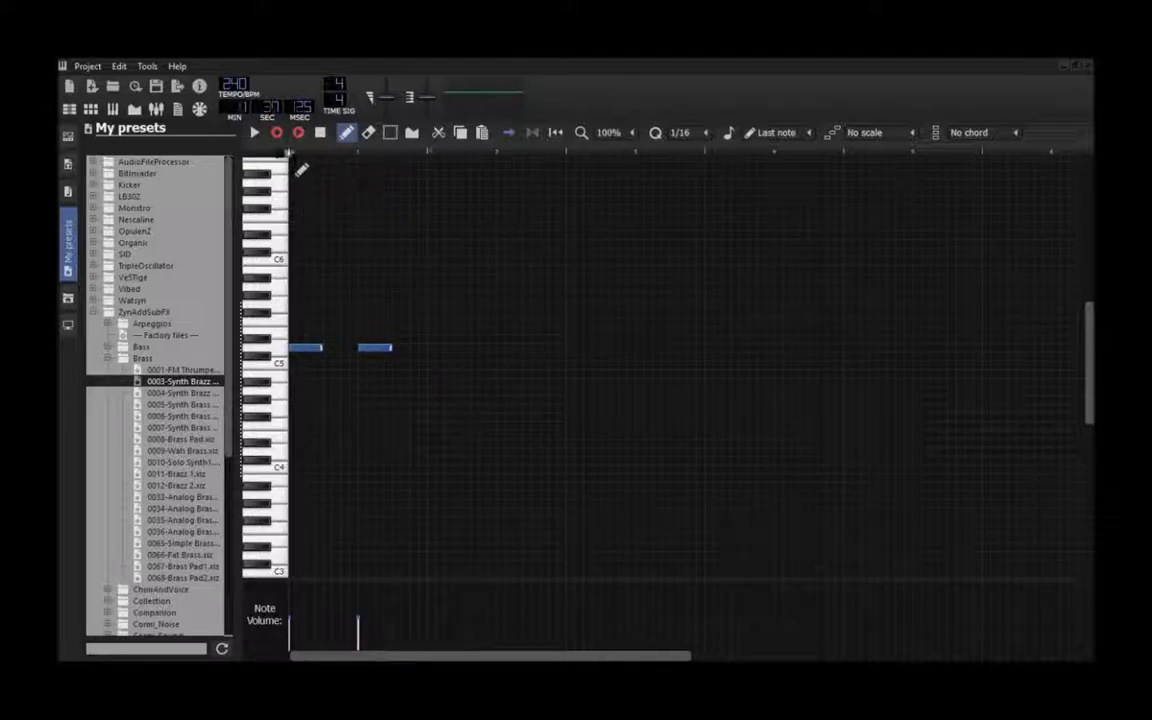
pyautogui.rightClick(370, 349)
# Build parallel D5 and A5 rows of four one-beat notes starting one and a half beats apart, and play them back
pyautogui.click(348, 349)
pyautogui.click(398, 349)
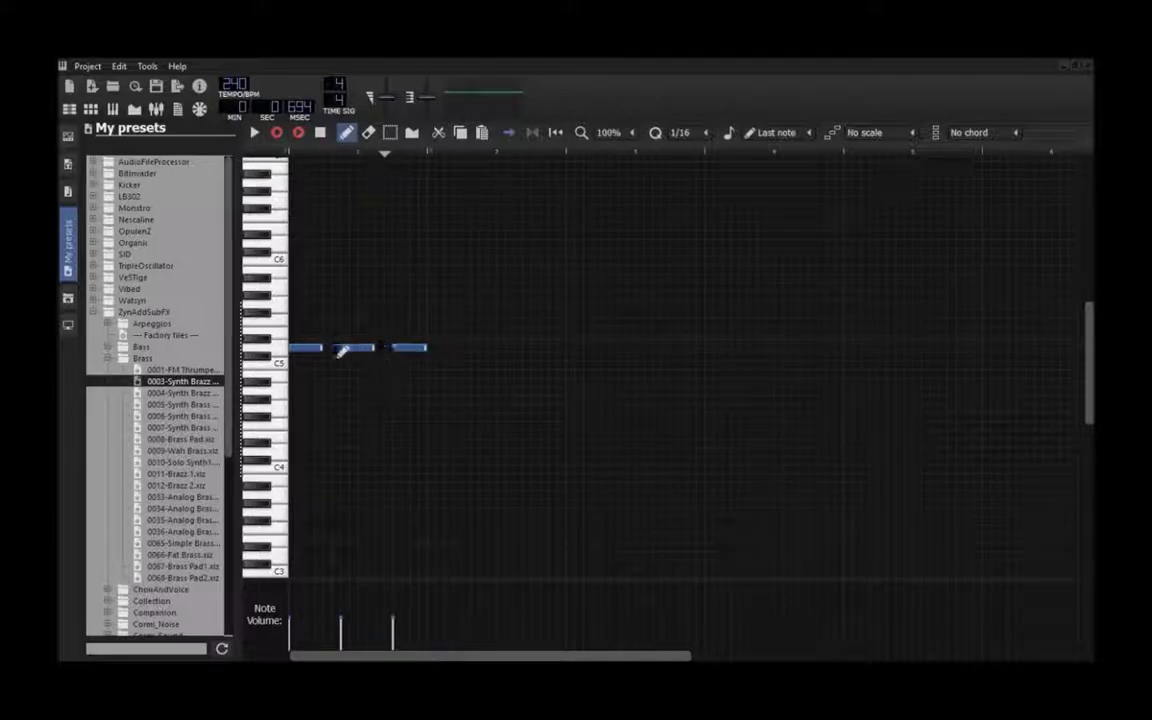
pyautogui.click(300, 288)
pyautogui.click(350, 288)
pyautogui.click(400, 288)
pyautogui.click(450, 288)
pyautogui.click(455, 348)
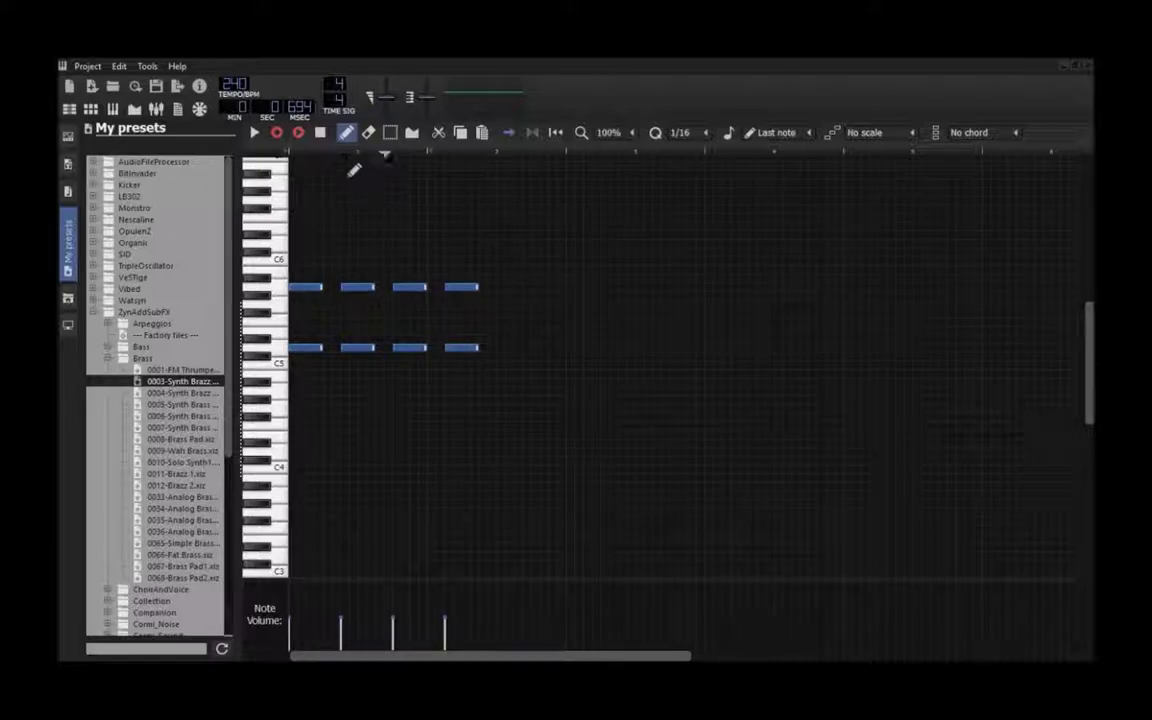
pyautogui.click(255, 132)
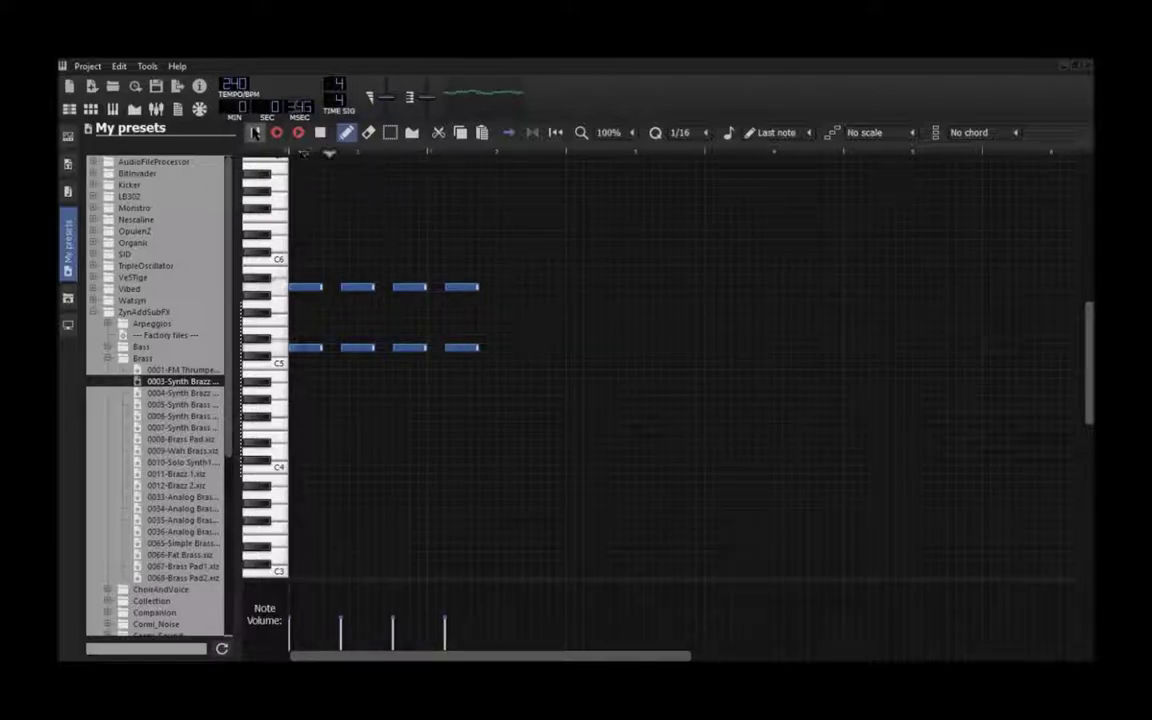
# Delete every D5 and A5 note after the first pair
pyautogui.rightClick(357, 287)
pyautogui.rightClick(357, 348)
pyautogui.rightClick(409, 287)
pyautogui.rightClick(411, 346)
pyautogui.rightClick(466, 347)
pyautogui.rightClick(452, 287)
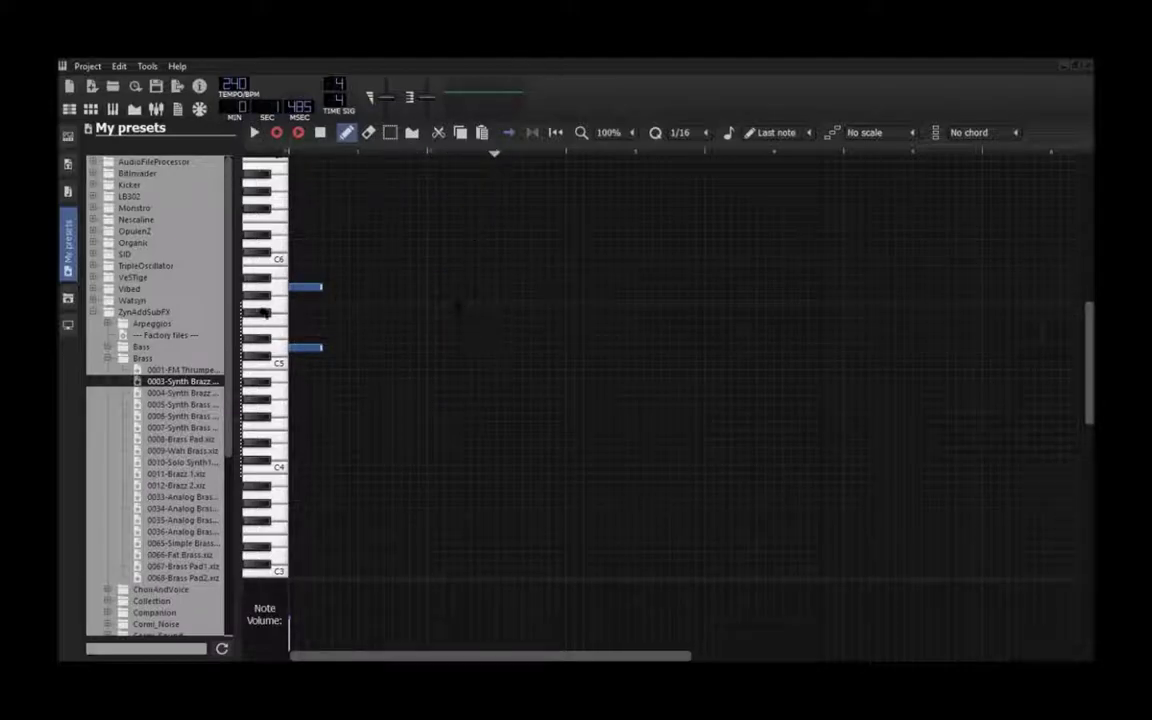
# Fill the rest of bar 1 with consecutive one-beat D5 and A5 notes and save the project
pyautogui.click(339, 287)
pyautogui.click(339, 348)
pyautogui.click(373, 287)
pyautogui.click(408, 287)
pyautogui.click(373, 348)
pyautogui.click(408, 348)
pyautogui.click(87, 66)
pyautogui.click(101, 144)
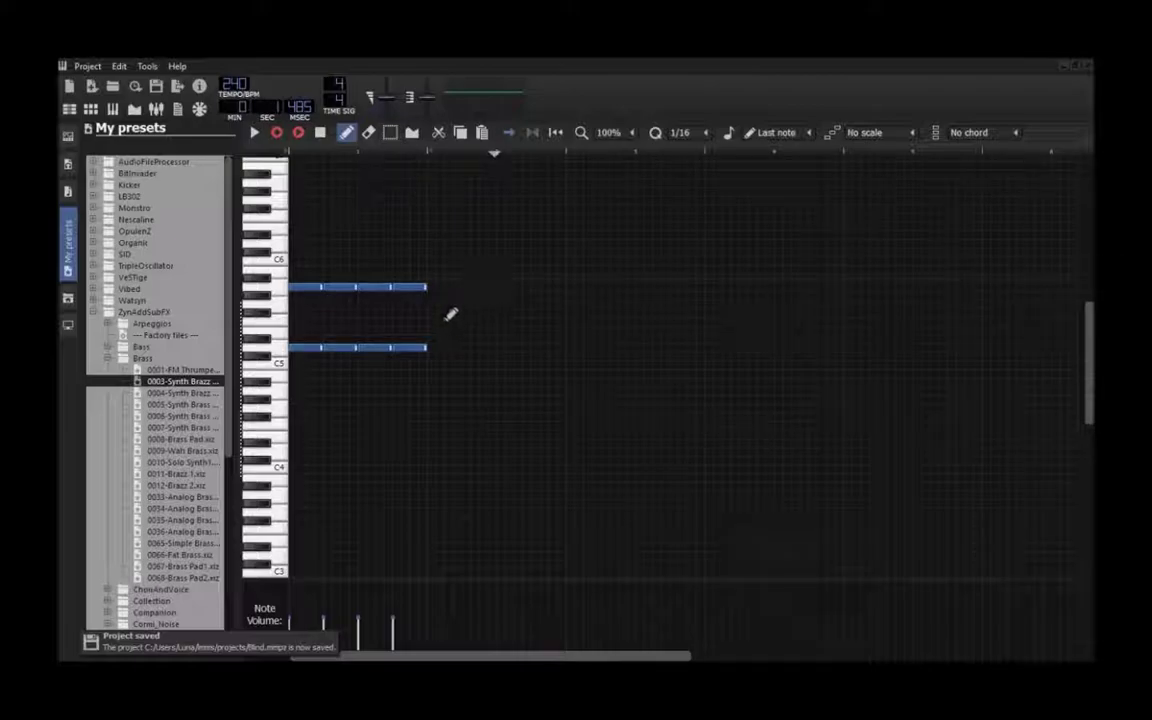
# Copy the bar 1 notes to bar 2 and raise the copy five semitones, to G5 and D6
pyautogui.click(390, 132)
pyautogui.click(460, 132)
pyautogui.click(427, 153)
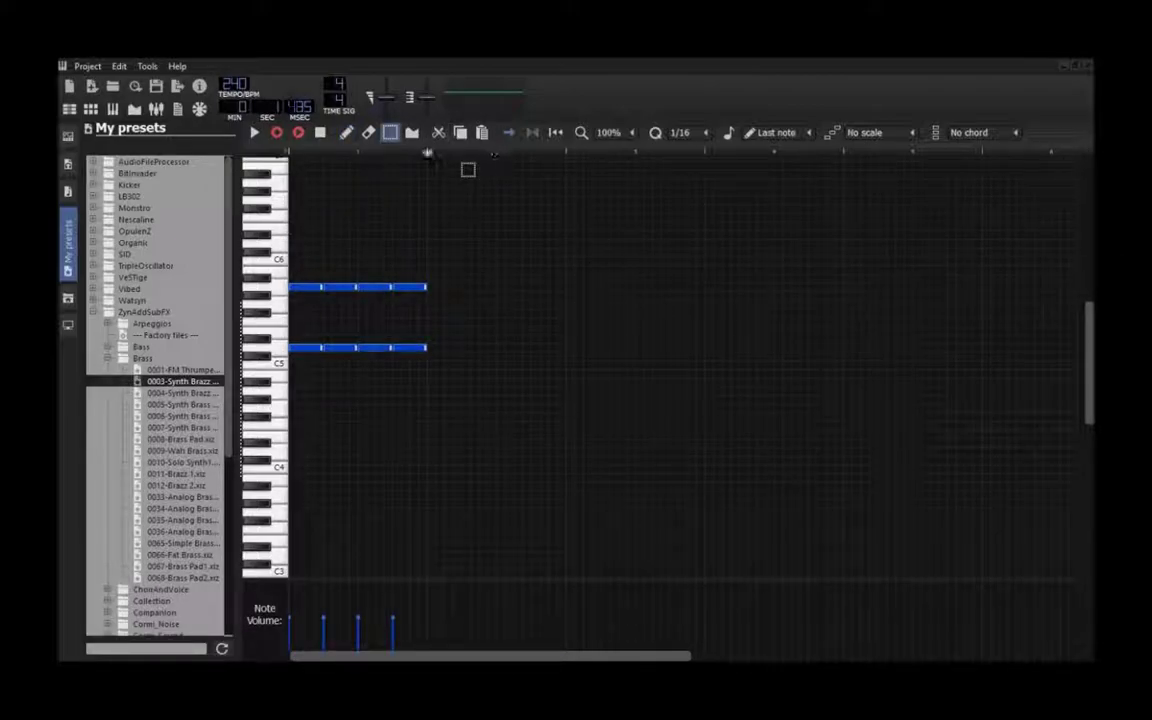
pyautogui.click(482, 132)
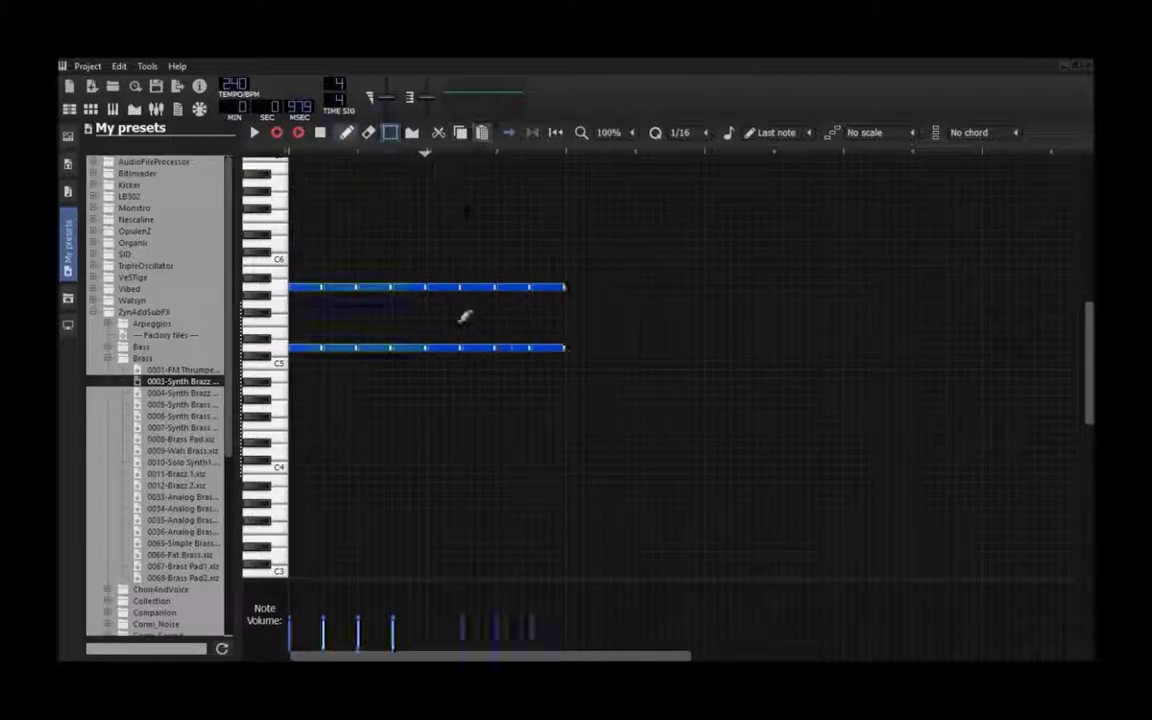
pyautogui.moveTo(452, 292); pyautogui.dragTo(458, 255)
# Paste the copied notes at bar 3 and raise them ten semitones, to C6 and G6
pyautogui.click(566, 152)
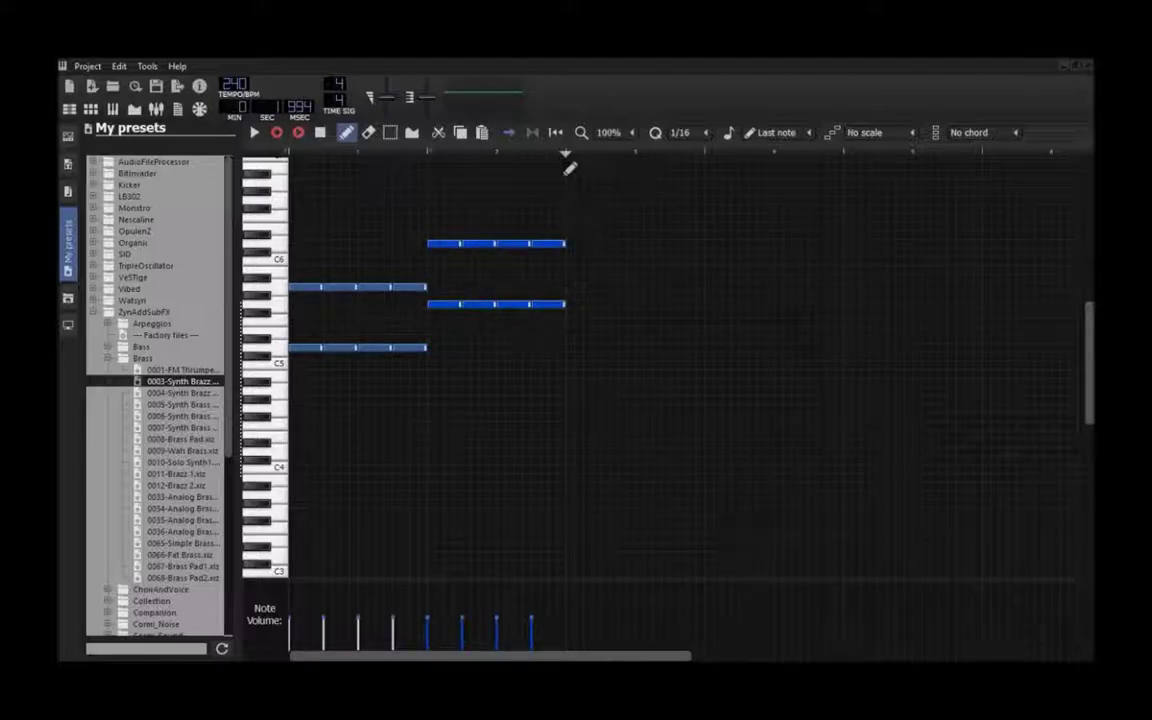
pyautogui.hotkey('ctrl', 'v')
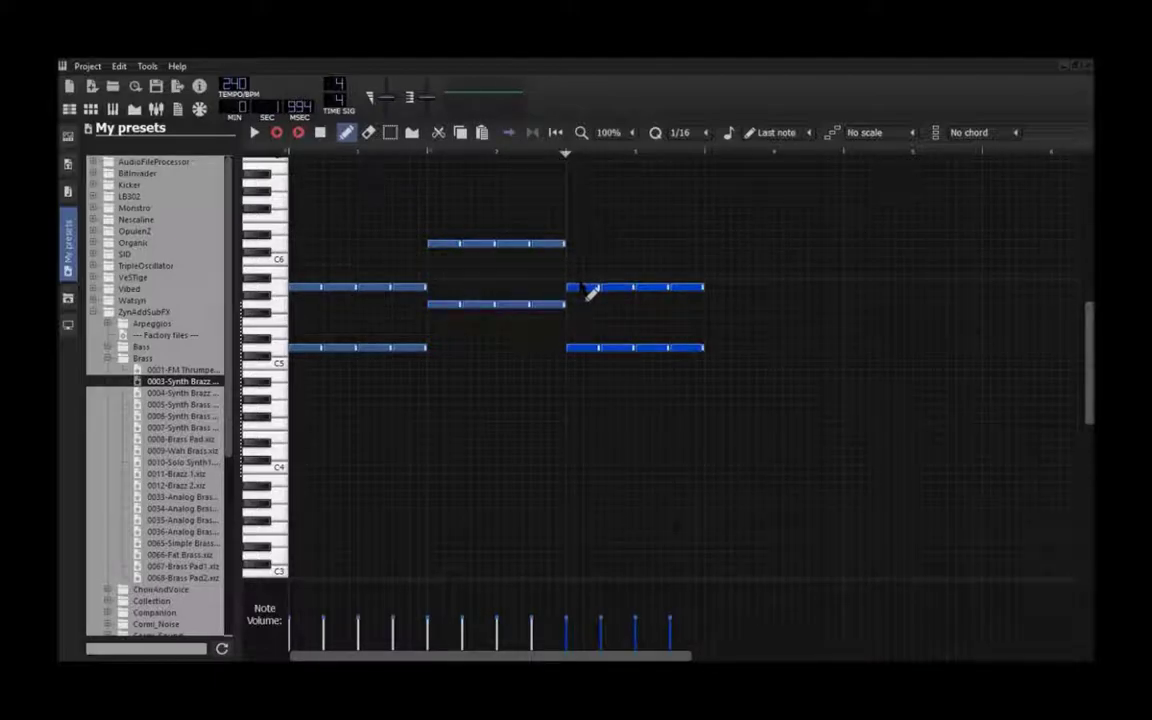
pyautogui.moveTo(585, 290); pyautogui.dragTo(589, 204)
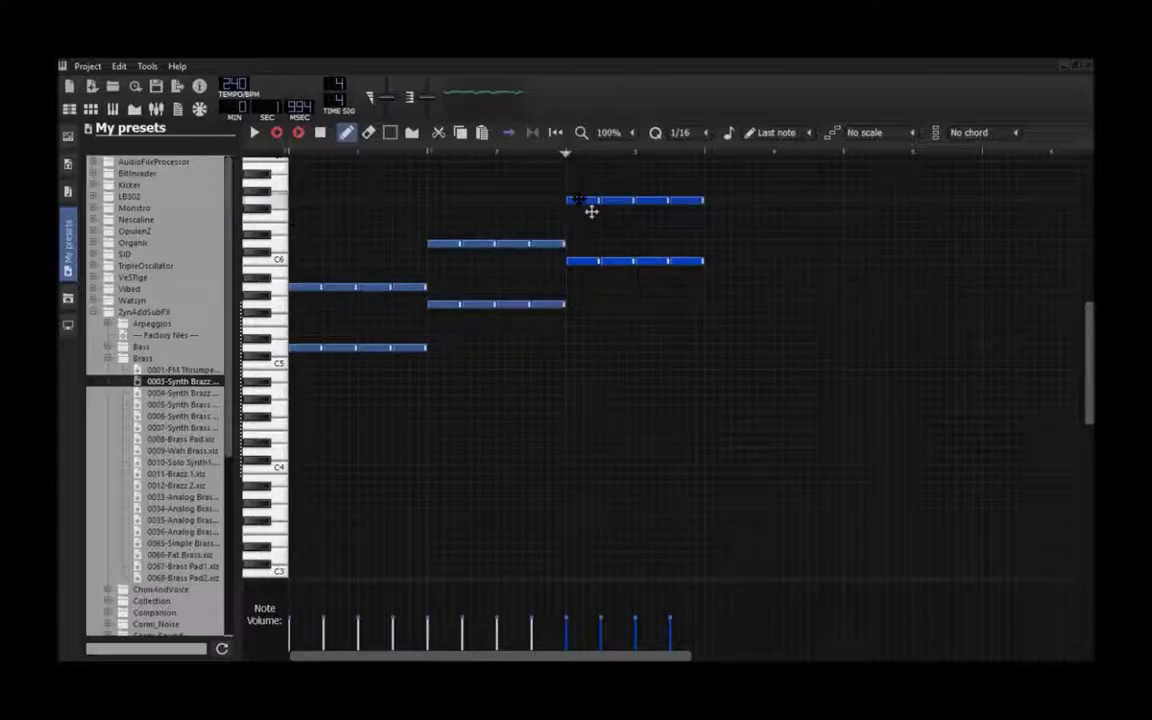
# Paste the copied notes at bar 4 and raise them seven semitones, to A5 and E6
pyautogui.click(705, 152)
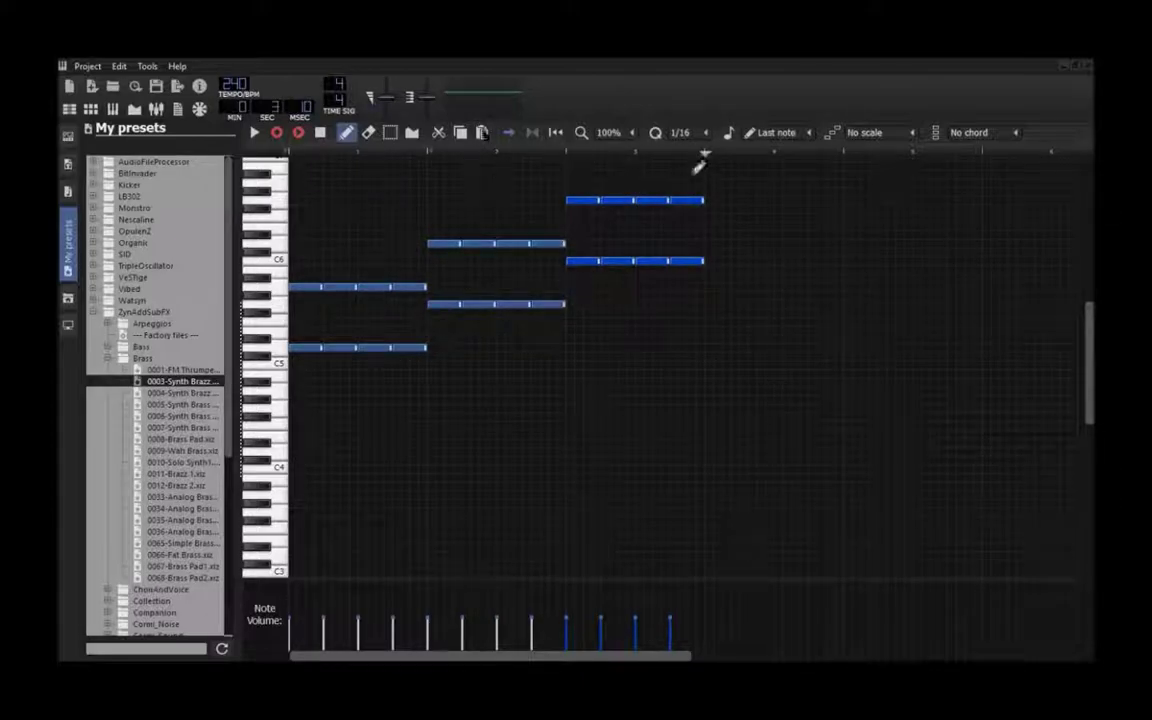
pyautogui.hotkey('ctrl', 'v')
pyautogui.moveTo(713, 201)
pyautogui.mouseDown()
pyautogui.moveTo(730, 253)
pyautogui.moveTo(732, 241)
pyautogui.mouseUp()
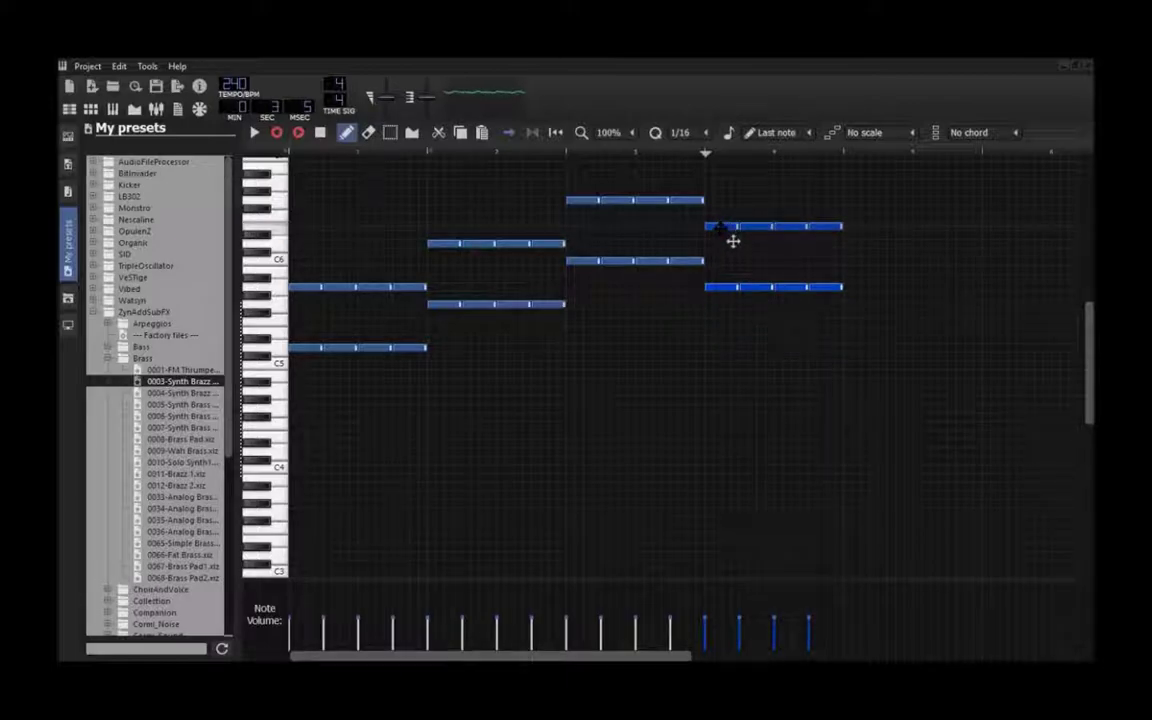
# Paste the copied notes at bar 5 and lower them seven semitones, to D5 and A5
pyautogui.click(844, 154)
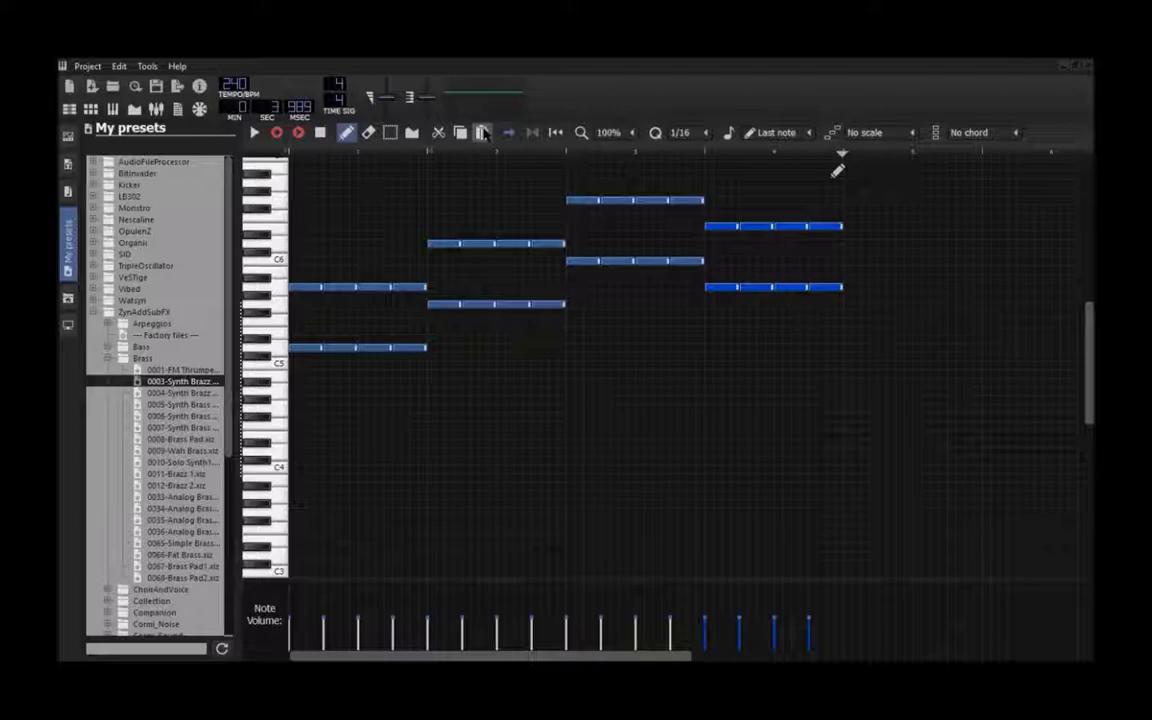
pyautogui.click(482, 133)
pyautogui.moveTo(597, 656); pyautogui.dragTo(691, 656)
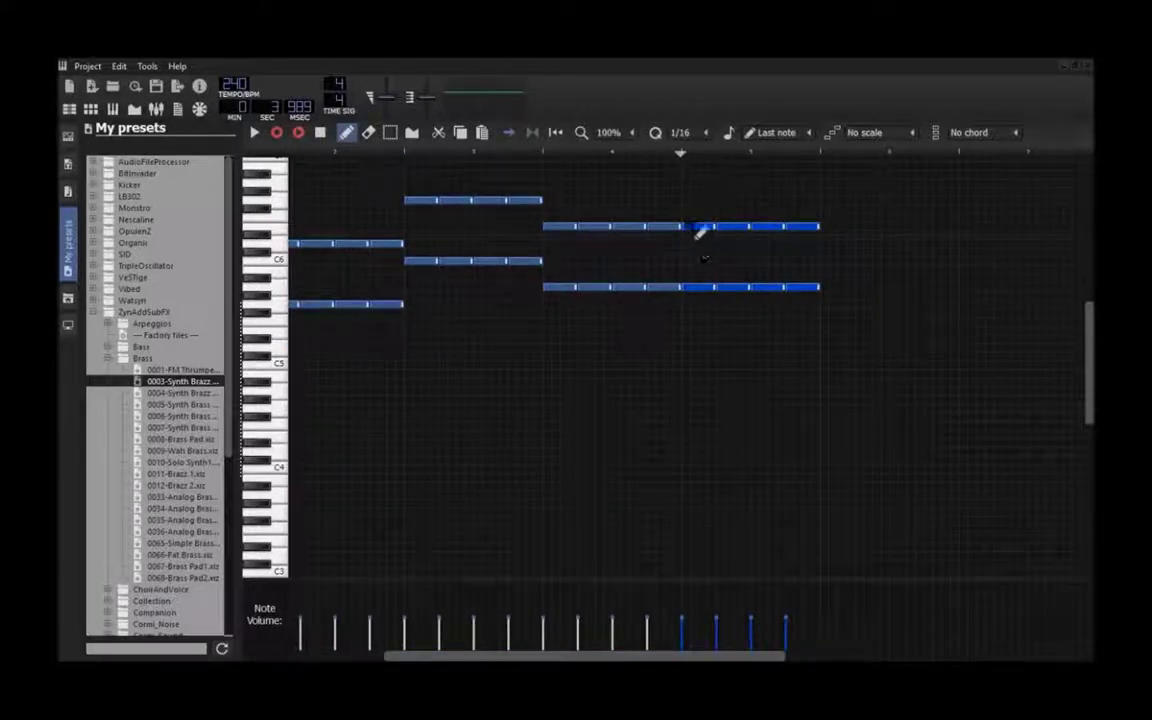
pyautogui.moveTo(687, 226); pyautogui.dragTo(694, 303)
pyautogui.hscroll(-3, 675, 655)
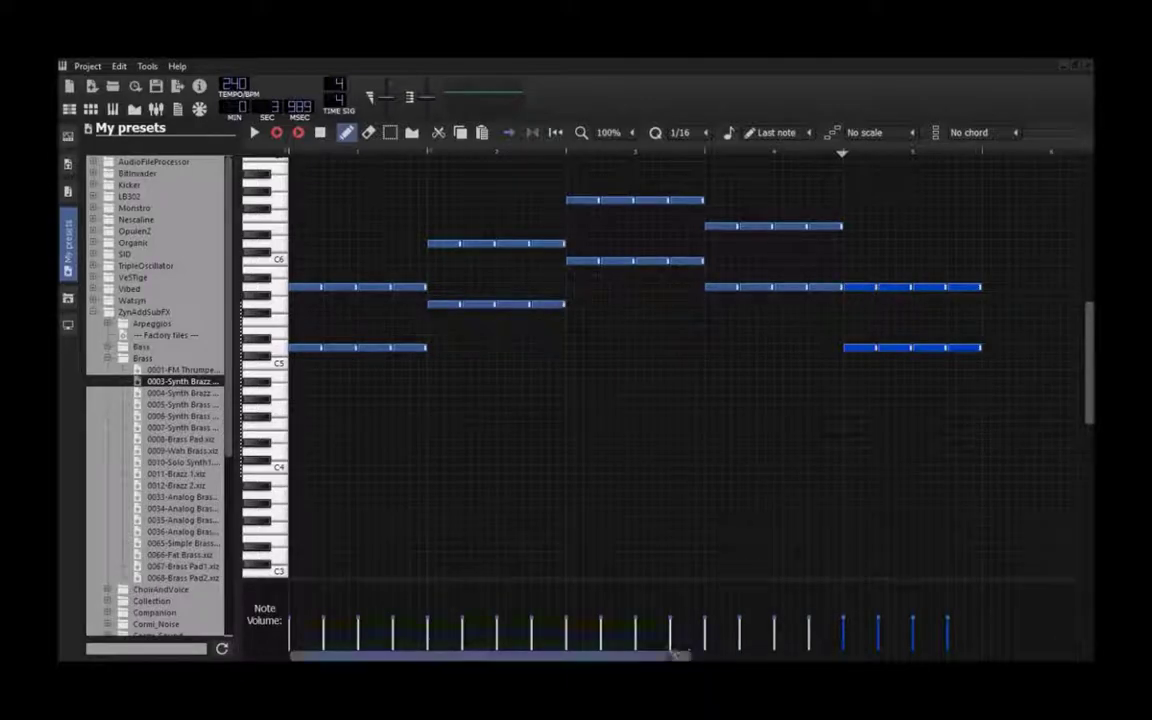
# Paste the copied notes at bar 6 and lower them two semitones, to G5 and D6
pyautogui.hscroll(5, 678, 655)
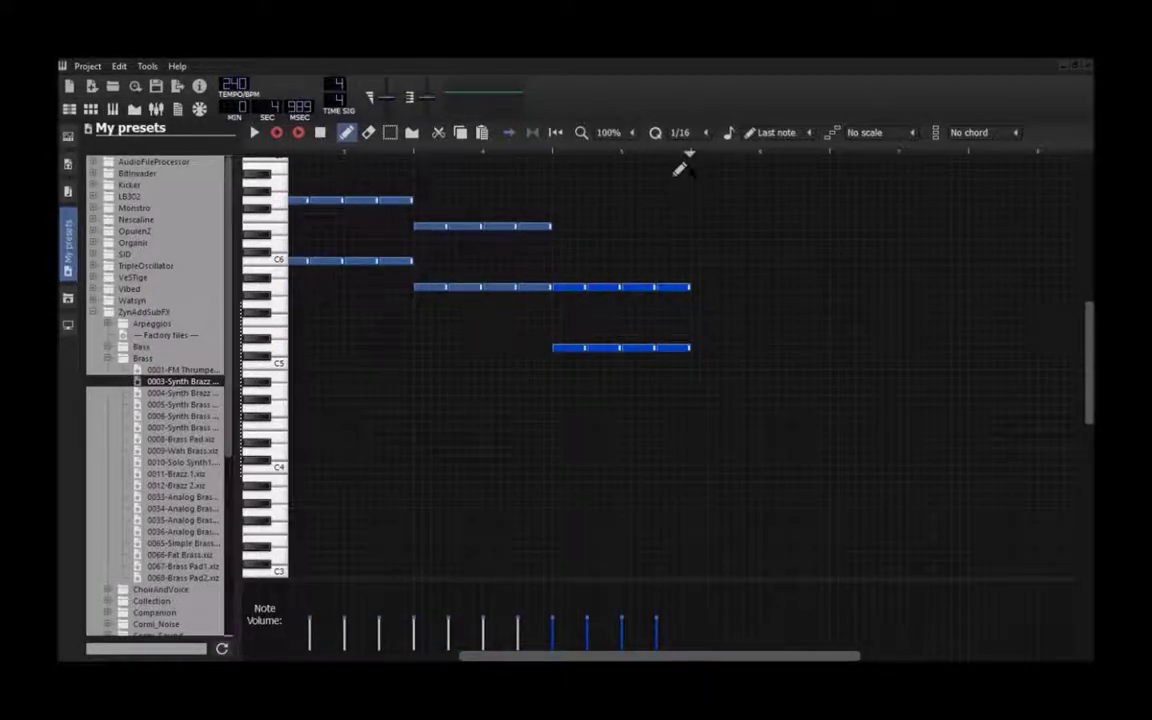
pyautogui.hotkey('ctrl', 'v')
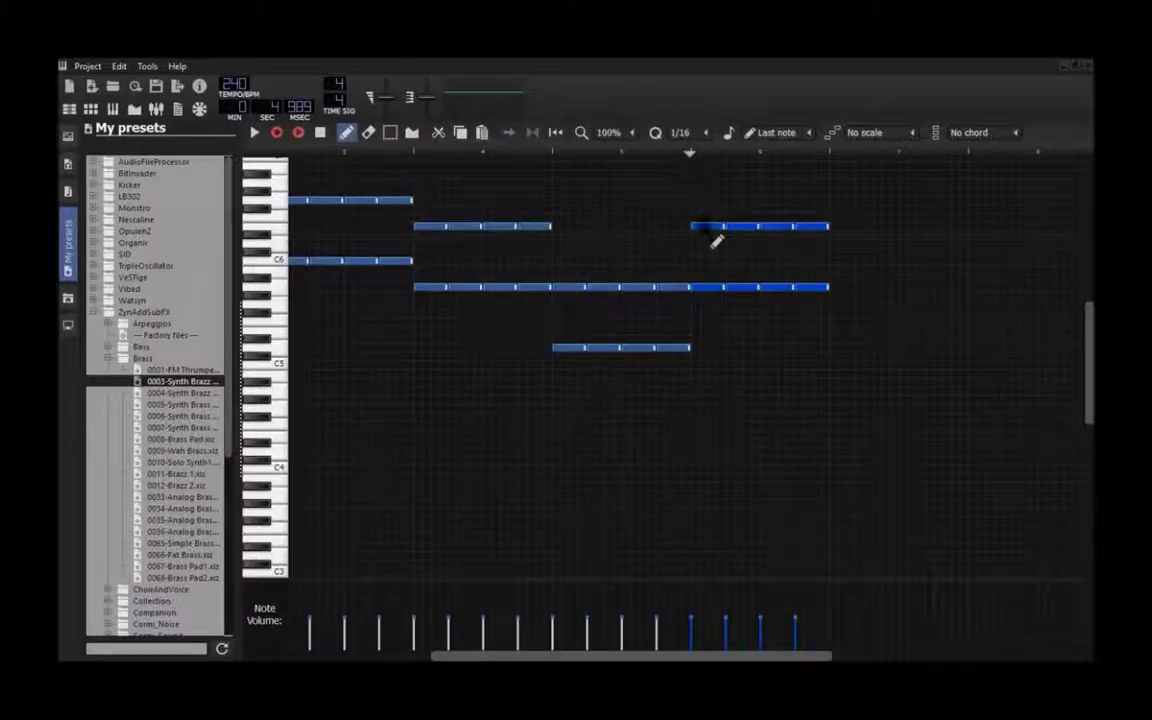
pyautogui.moveTo(712, 240); pyautogui.dragTo(713, 258)
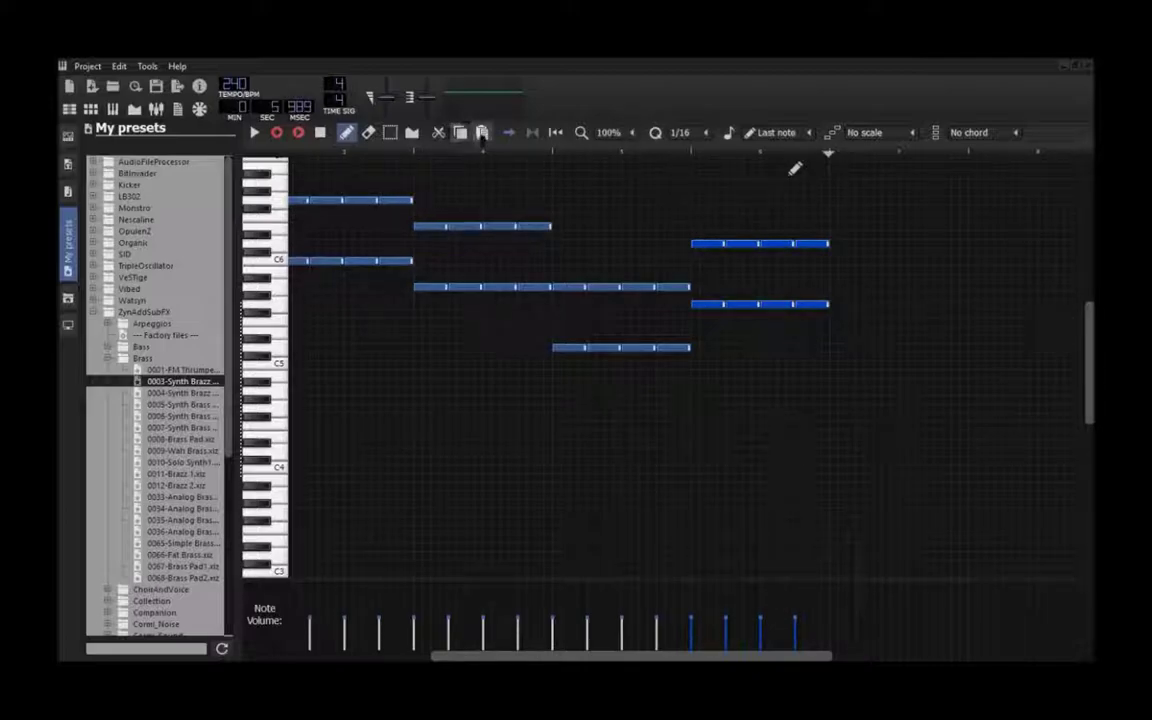
# Paste the copied A5 and E6 notes at bar 7 and again one semitone higher at bar 8, and close the piano roll
pyautogui.hotkey('ctrl', 'v')
pyautogui.click(970, 153)
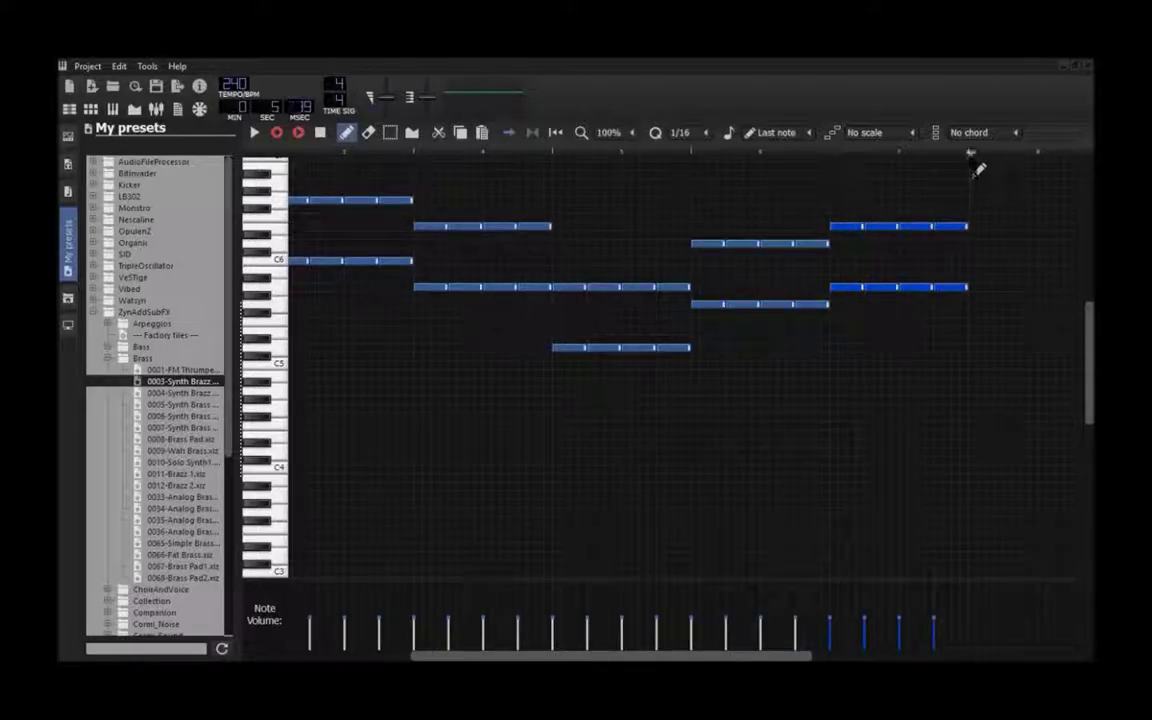
pyautogui.click(482, 133)
pyautogui.moveTo(989, 227)
pyautogui.mouseDown()
pyautogui.moveTo(990, 211)
pyautogui.moveTo(1002, 216)
pyautogui.moveTo(992, 208)
pyautogui.moveTo(994, 229)
pyautogui.mouseUp()
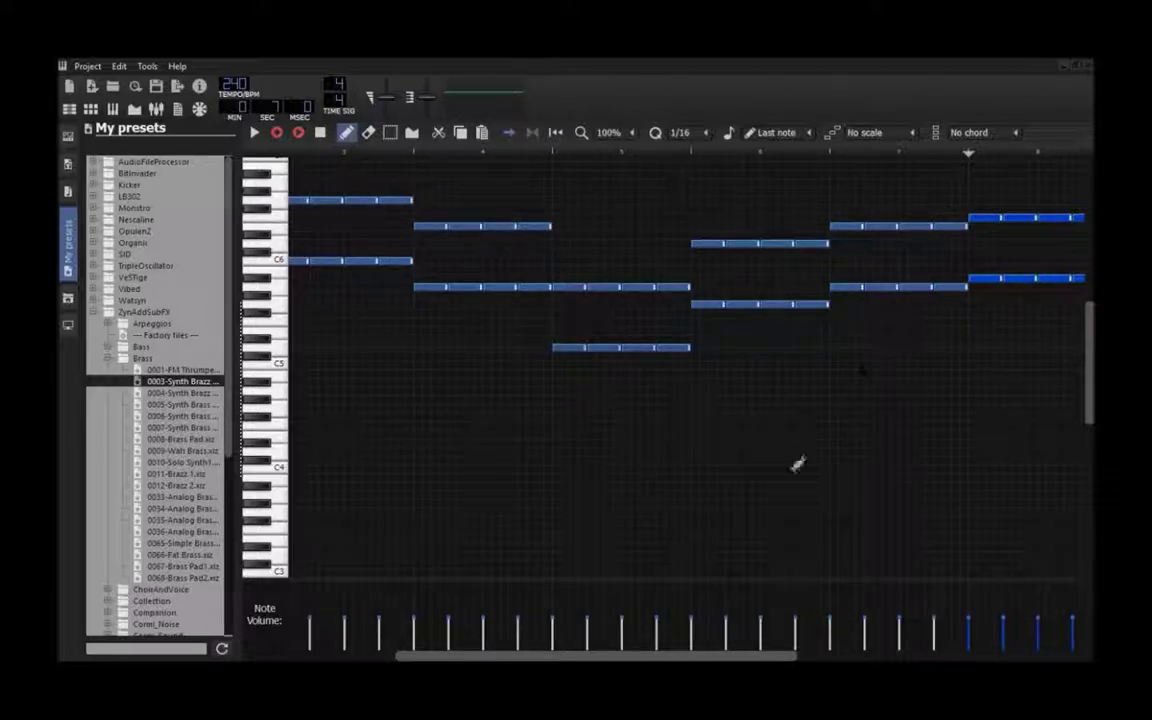
pyautogui.moveTo(664, 652); pyautogui.dragTo(804, 652)
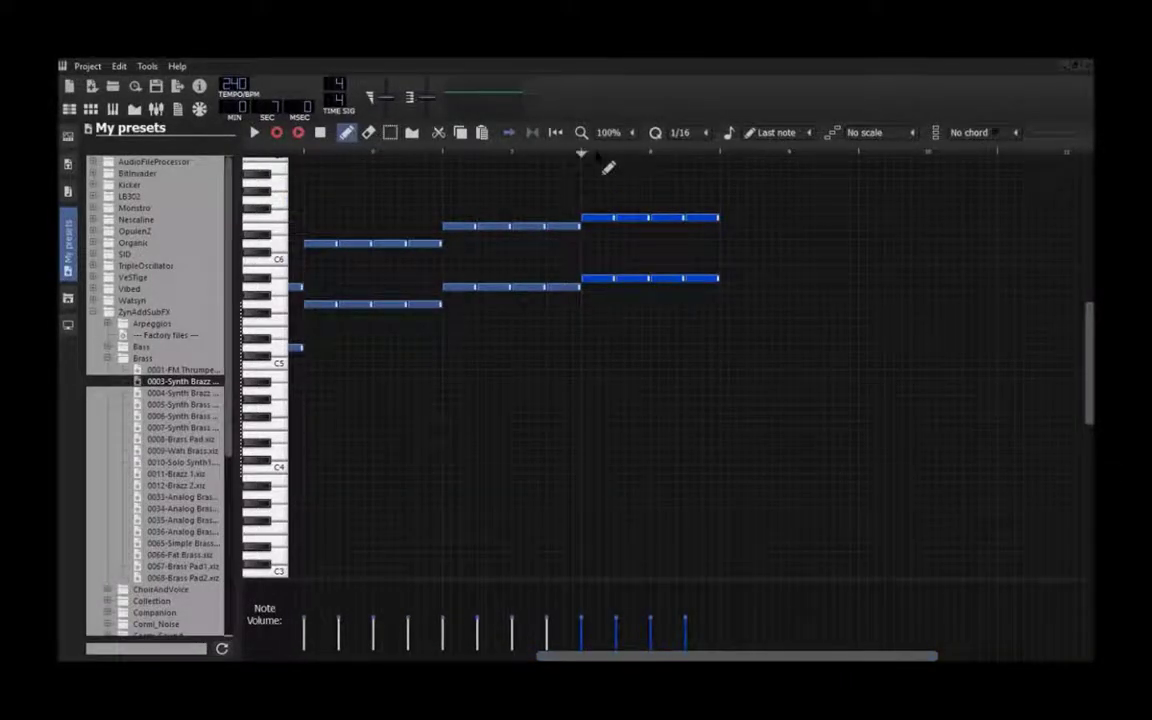
pyautogui.click(1087, 65)
# Duplicate the Synth Brazz 1, Bass 4, SuperSaw 4 and Bells 1 clips so that all four tracks run to bar 137
pyautogui.moveTo(776, 245)
pyautogui.mouseDown()
pyautogui.moveTo(800, 240)
pyautogui.moveTo(790, 250)
pyautogui.mouseUp()
pyautogui.moveTo(847, 178); pyautogui.dragTo(896, 174)
pyautogui.moveTo(876, 192); pyautogui.dragTo(898, 195)
pyautogui.moveTo(872, 216); pyautogui.dragTo(893, 239)
pyautogui.moveTo(940, 175); pyautogui.dragTo(977, 238)
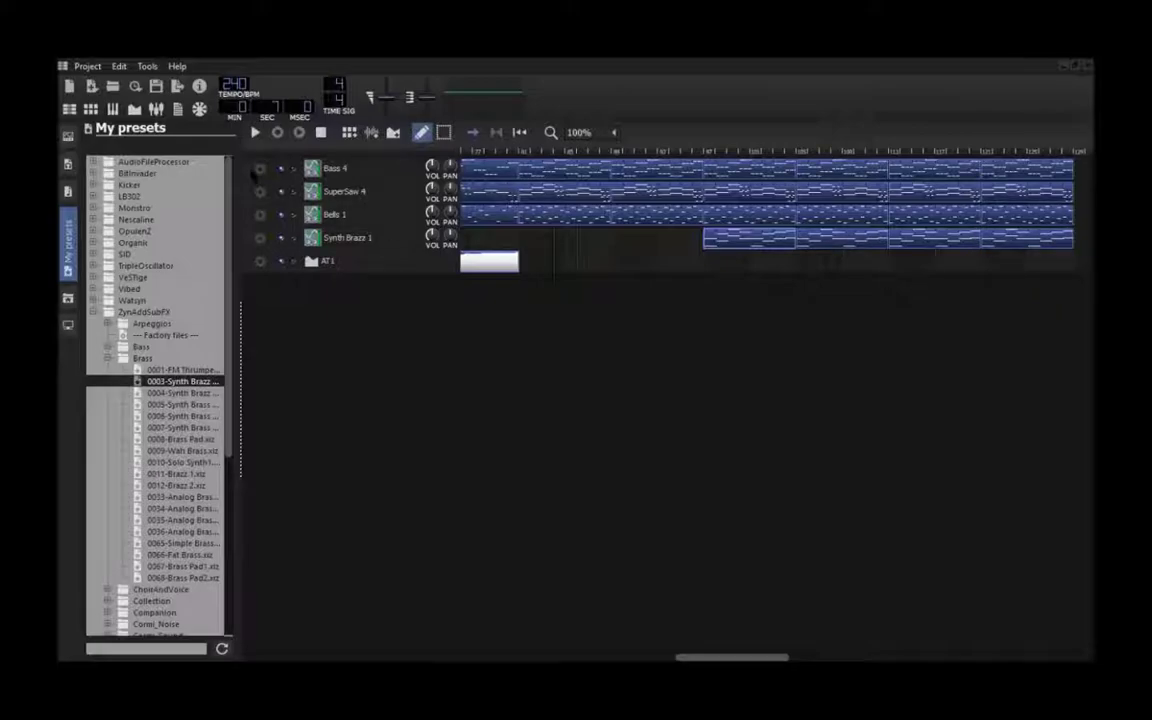
# Add a beat/bassline track, place it above the AT1 automation track and rename it BB1
pyautogui.click(349, 132)
pyautogui.moveTo(241, 283); pyautogui.dragTo(253, 262)
pyautogui.click(265, 284)
pyautogui.click(255, 295)
pyautogui.rightClick(334, 266)
pyautogui.write('Bl 1')
pyautogui.press('Return')
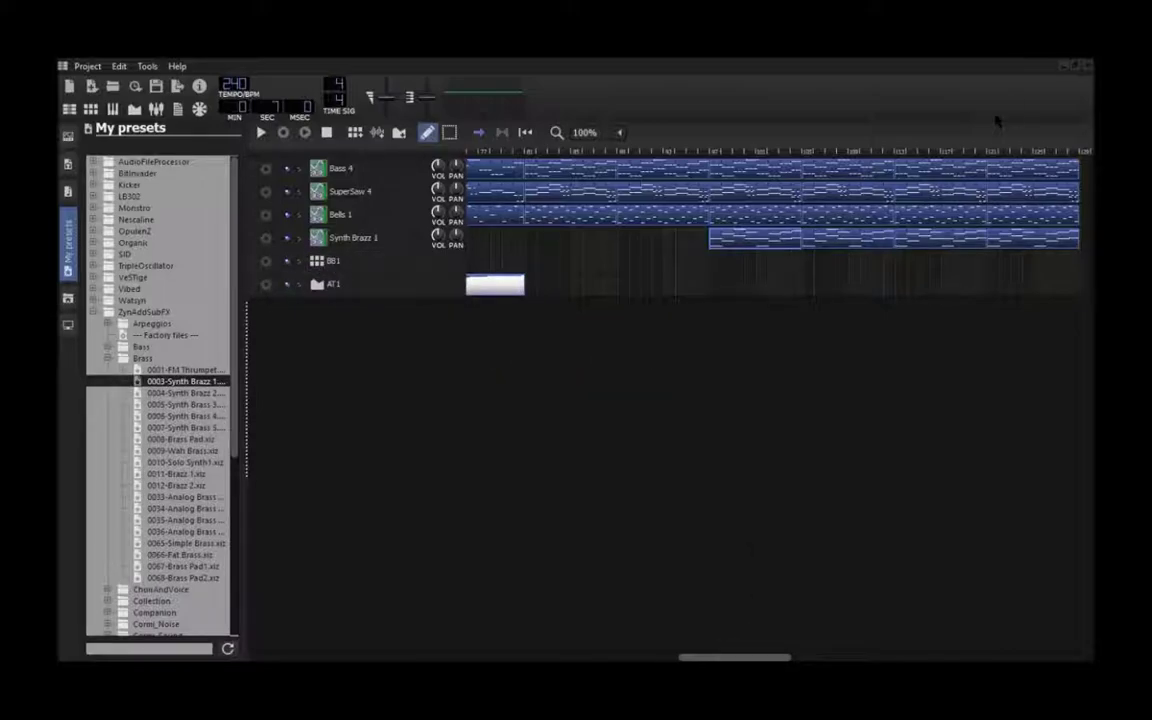
# Create an eight-bar BB1 clip under the last eight bars of the other tracks and open it for pattern editing
pyautogui.click(1078, 67)
pyautogui.doubleClick(598, 131)
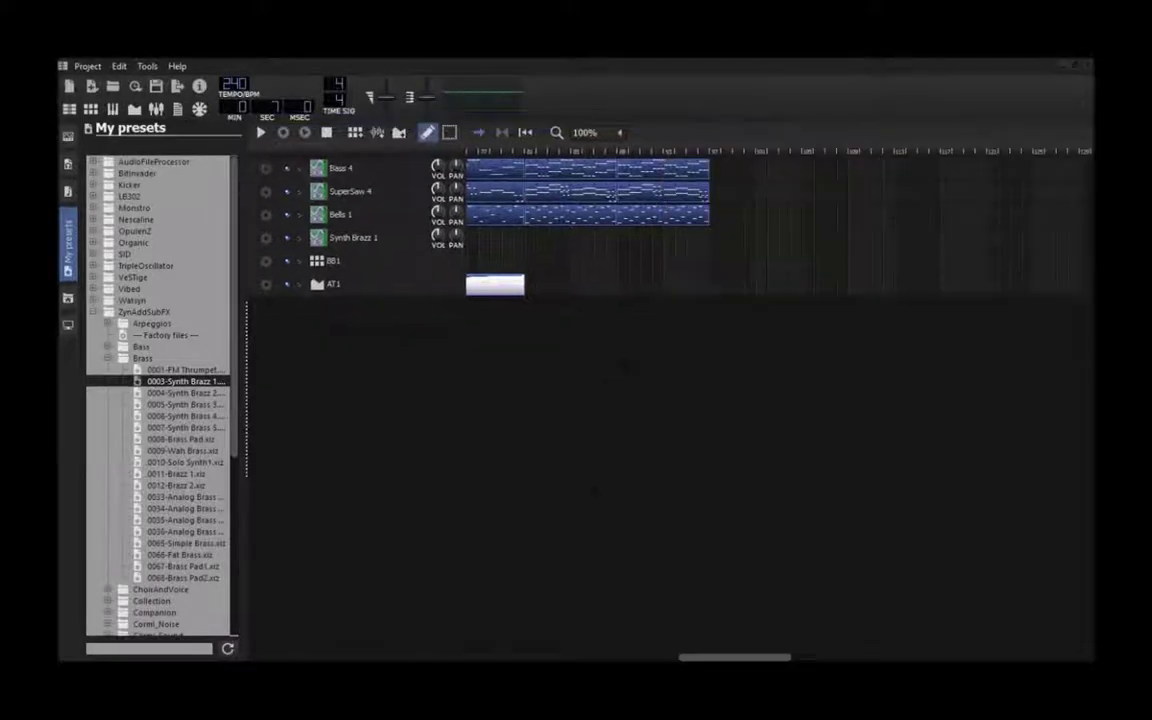
pyautogui.moveTo(709, 657); pyautogui.dragTo(852, 657)
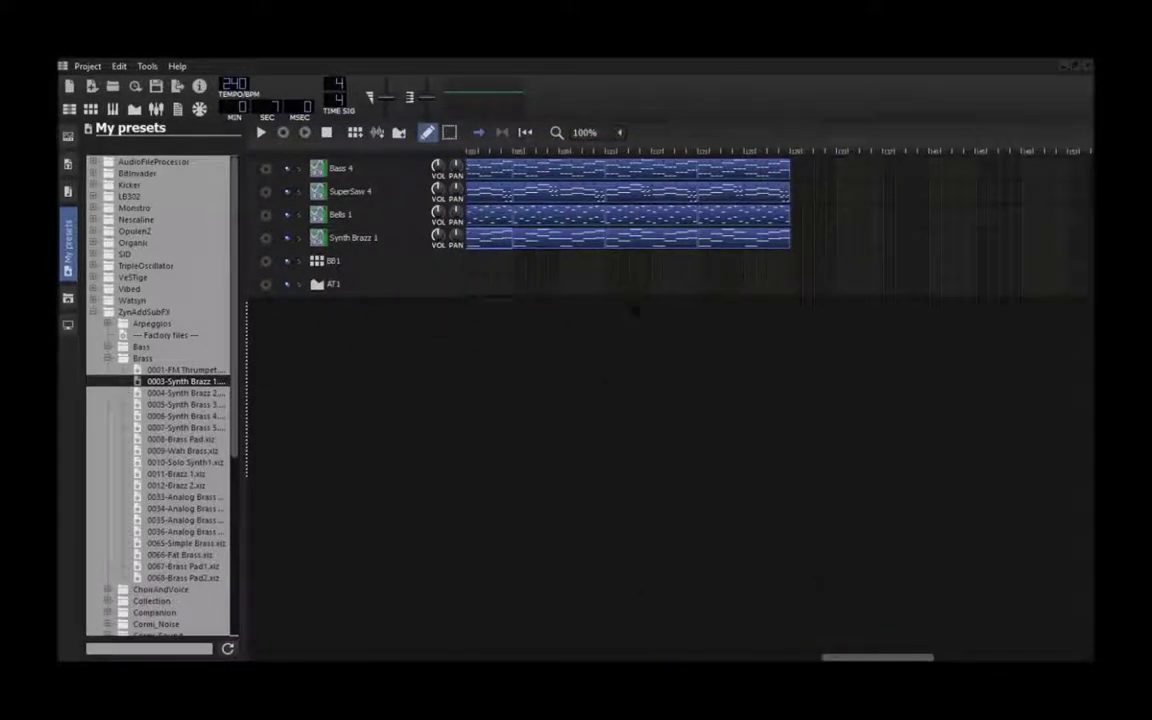
pyautogui.moveTo(611, 262); pyautogui.dragTo(792, 264)
pyautogui.click(707, 264)
pyautogui.rightClick(665, 260)
pyautogui.click(720, 270)
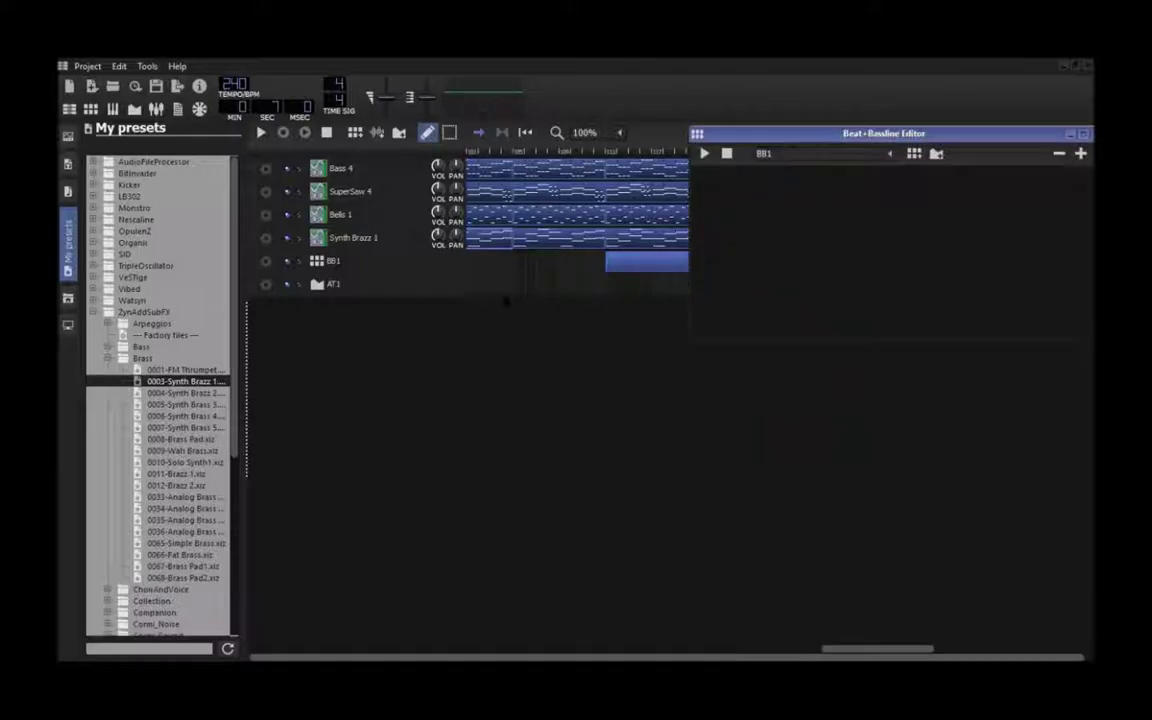
# Add the samples Hat (4).wav and Hat (14).wav from the Signature Sounds Hats folder to the BB1 pattern
pyautogui.click(108, 358)
pyautogui.click(93, 312)
pyautogui.click(67, 198)
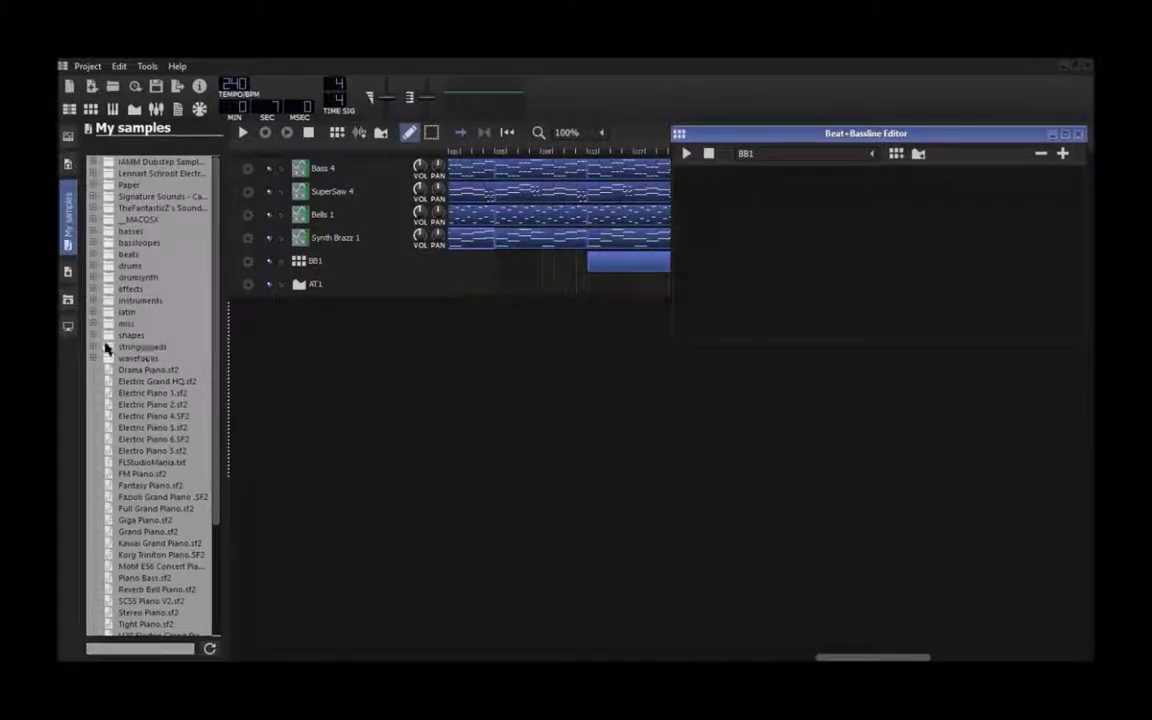
pyautogui.click(93, 197)
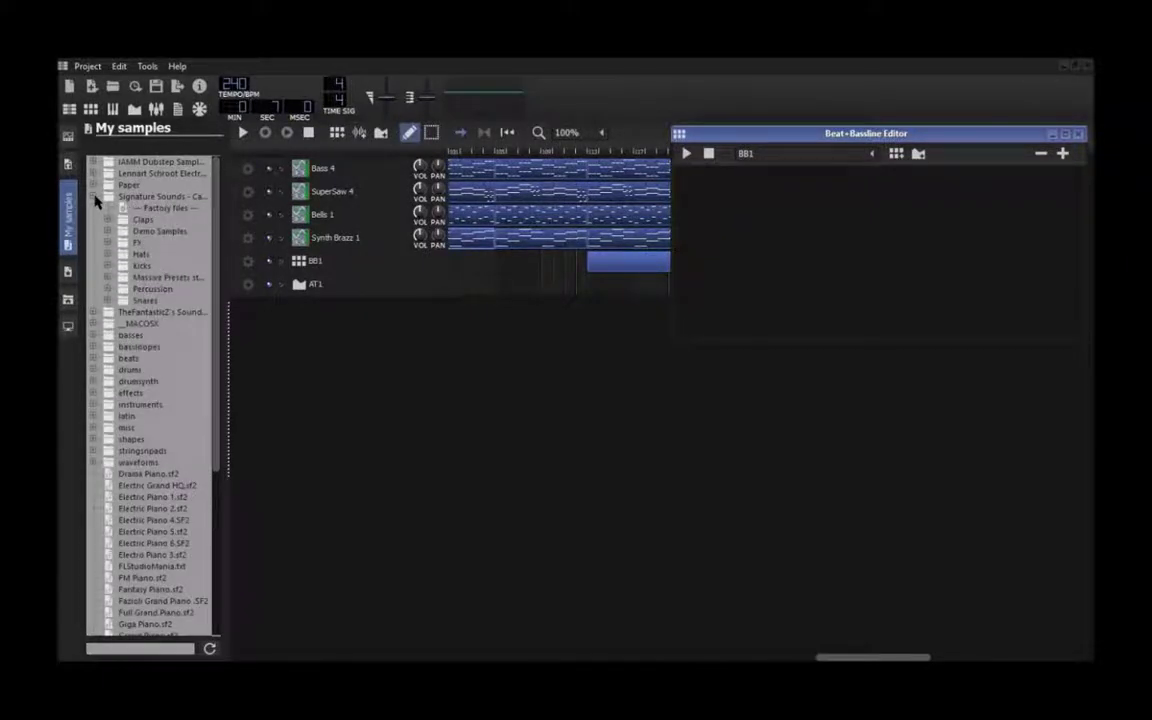
pyautogui.click(108, 255)
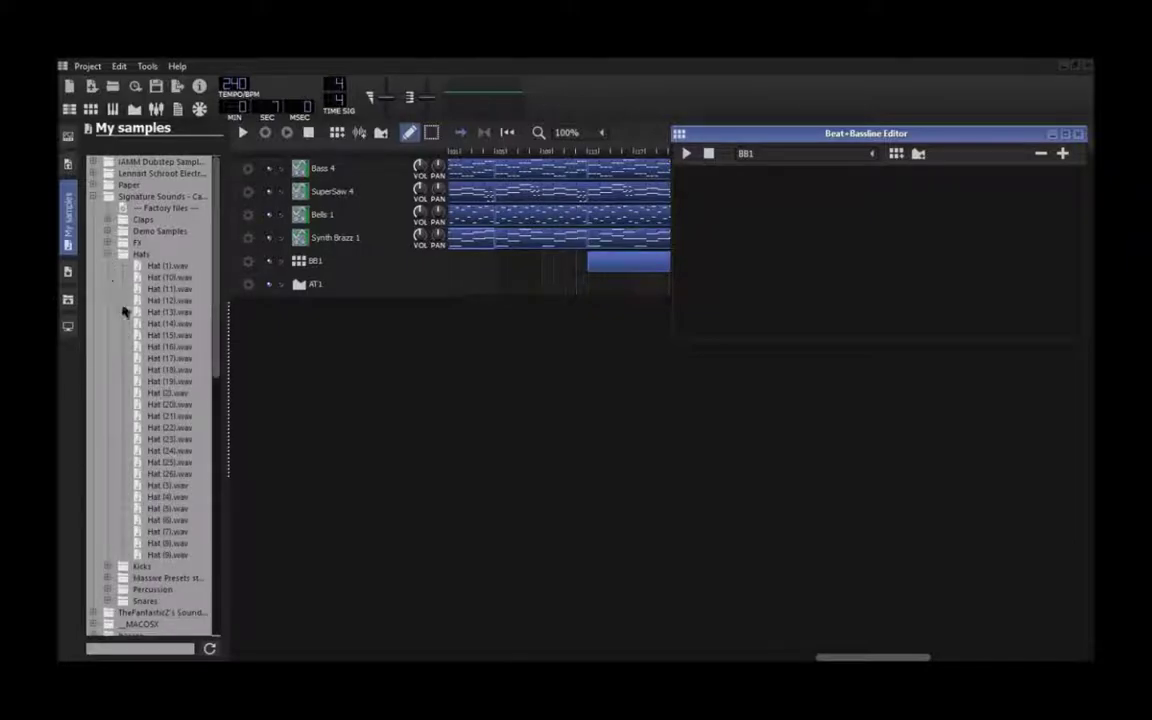
pyautogui.click(181, 499)
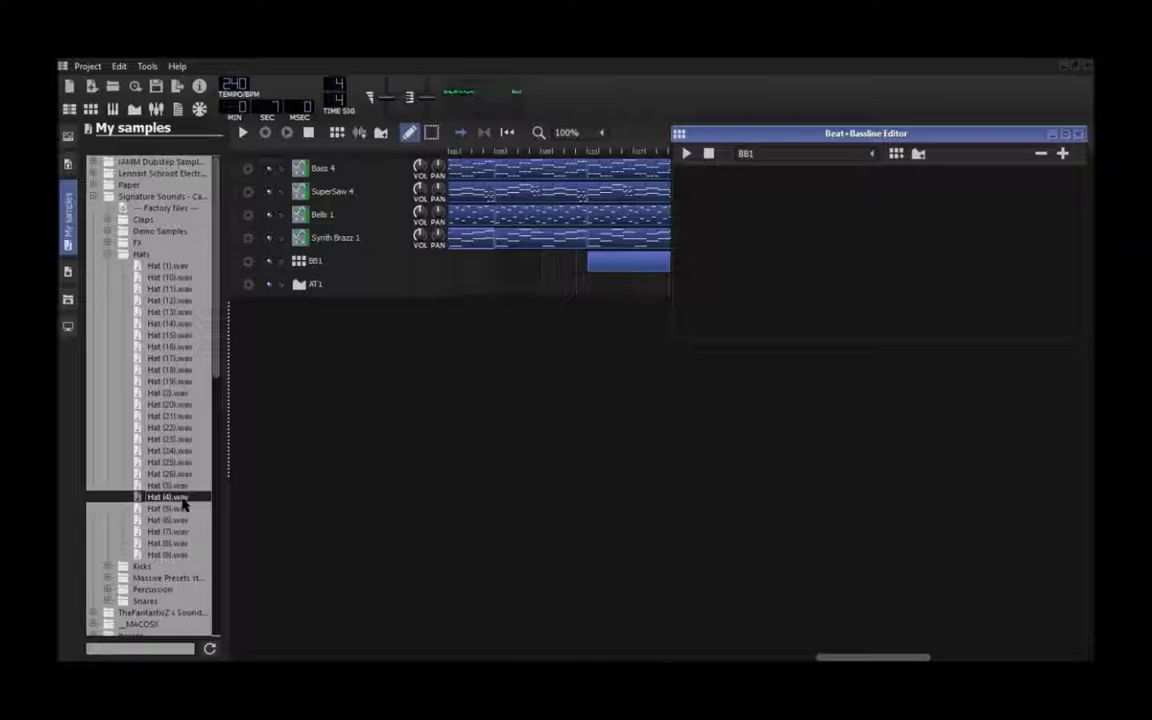
pyautogui.moveTo(780, 242); pyautogui.dragTo(780, 242)
pyautogui.moveTo(168, 325); pyautogui.dragTo(750, 245)
# Place Hat (4) hits on steps 1, 5 and 9 and a Hat (14) hit on step 5, and play the beat
pyautogui.click(943, 181)
pyautogui.click(943, 200)
pyautogui.click(989, 180)
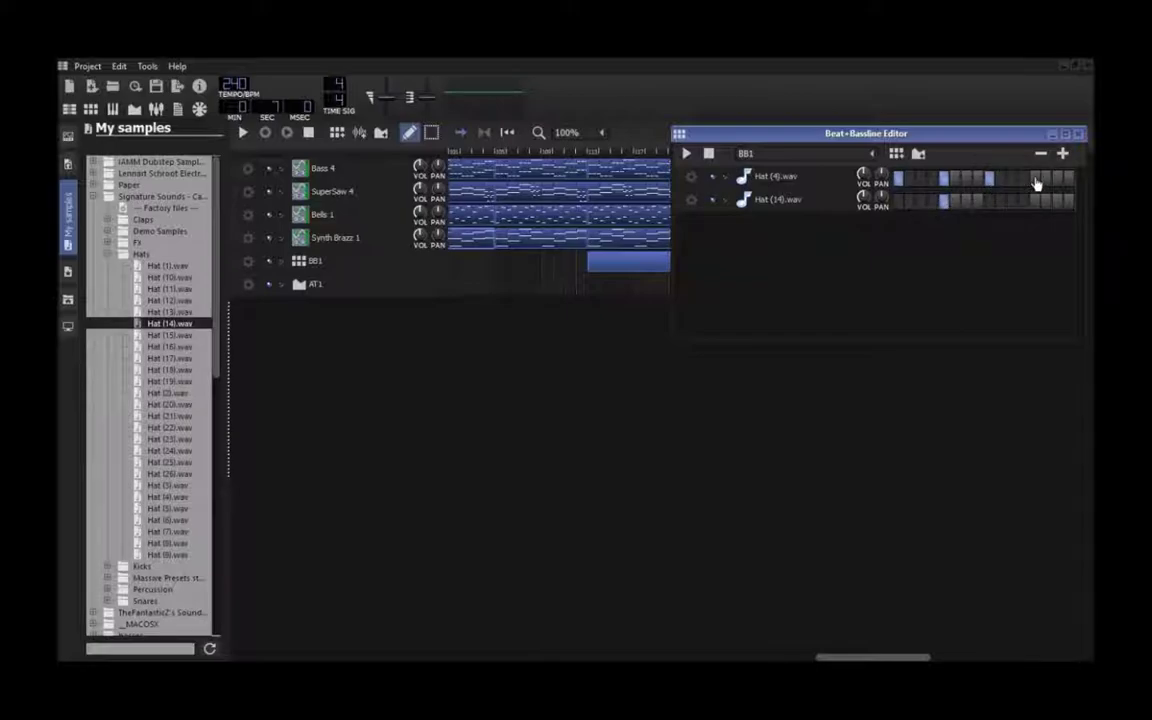
pyautogui.click(686, 153)
pyautogui.click(688, 152)
# Rework the BB1 pattern to Hat (4) on steps 1 and 9 and Hat (14) on step 9, audition it and close the pattern editor
pyautogui.click(989, 202)
pyautogui.click(1036, 181)
pyautogui.click(1035, 201)
pyautogui.click(945, 202)
pyautogui.click(944, 182)
pyautogui.click(686, 153)
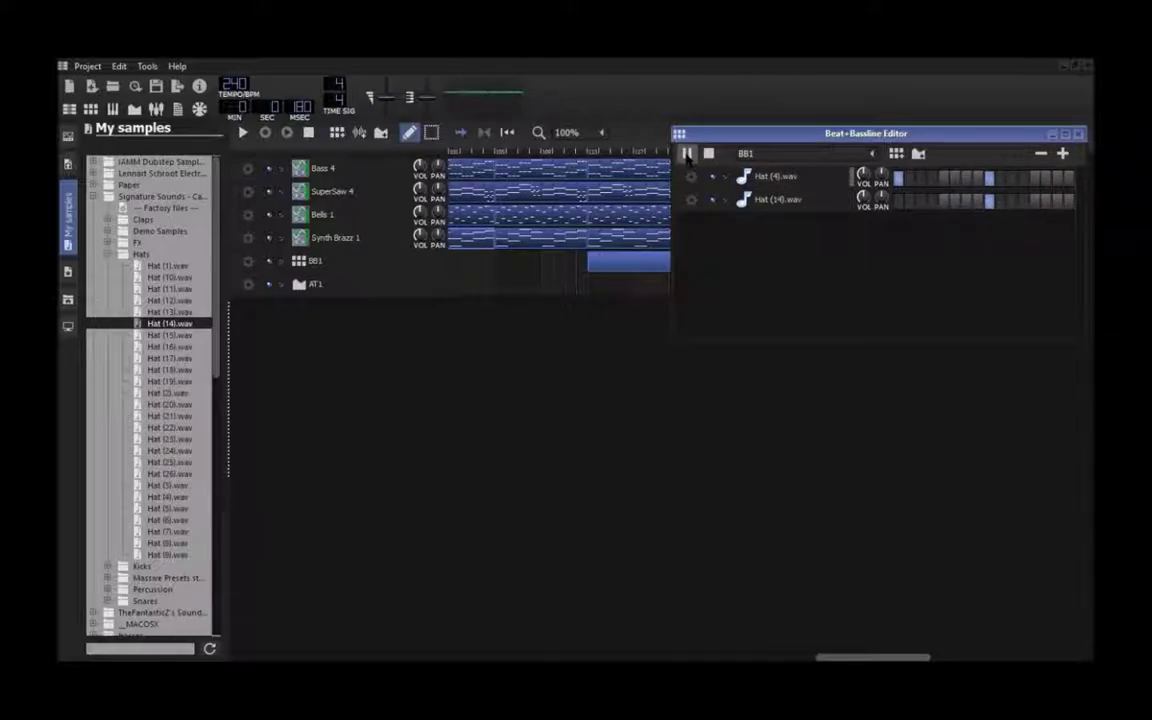
pyautogui.click(687, 154)
pyautogui.click(1078, 134)
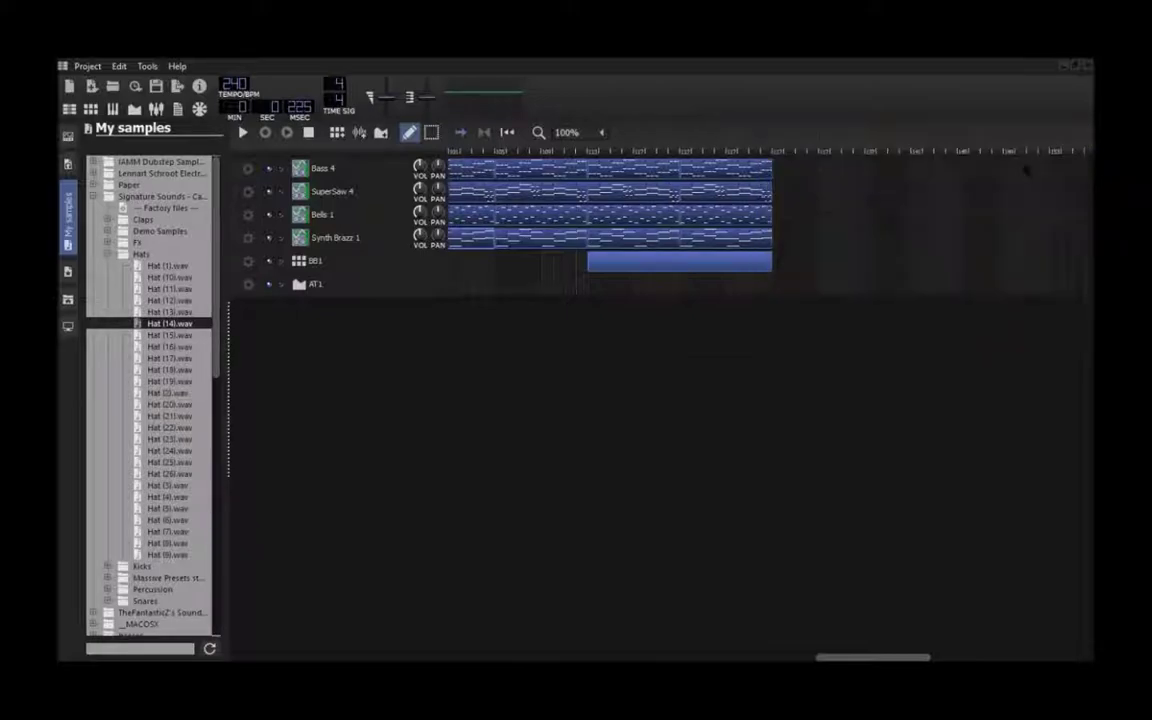
# Duplicate the Bass 4, SuperSaw 4, Bells 1 and Synth Brazz 1 clips up to bar 145 and continue BB1 to match
pyautogui.moveTo(729, 174); pyautogui.dragTo(778, 167)
pyautogui.moveTo(740, 190); pyautogui.dragTo(780, 218)
pyautogui.moveTo(783, 242); pyautogui.dragTo(786, 240)
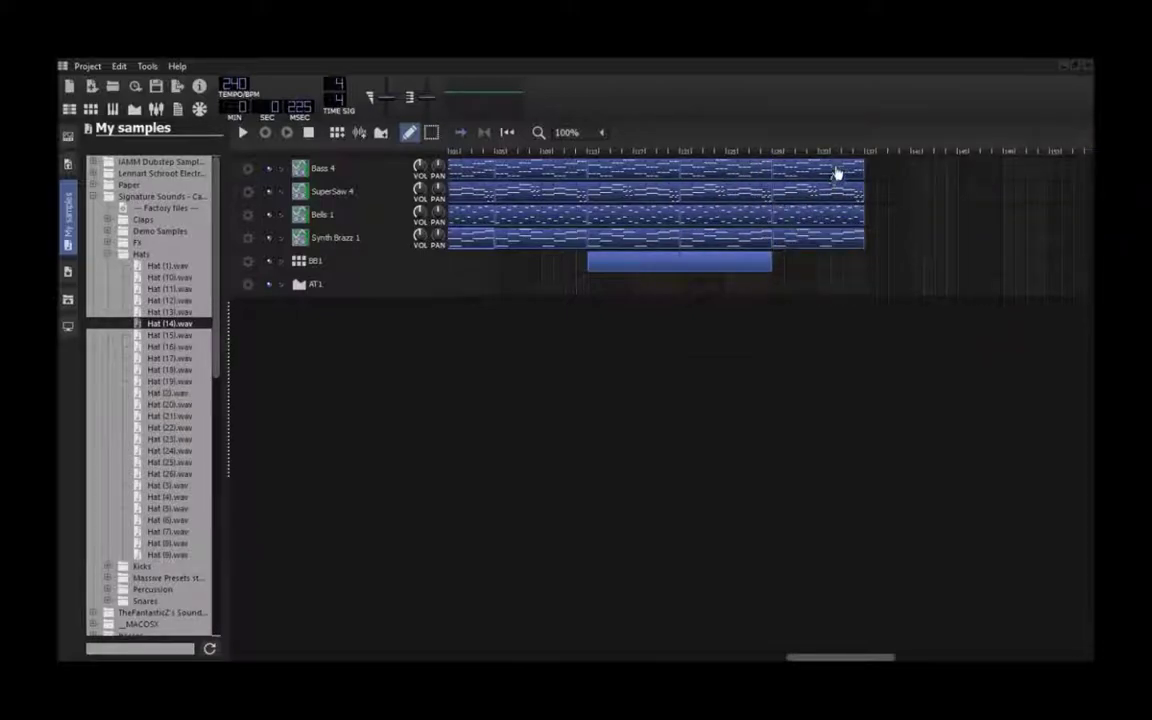
pyautogui.moveTo(875, 165); pyautogui.dragTo(874, 168)
pyautogui.moveTo(852, 192); pyautogui.dragTo(871, 192)
pyautogui.moveTo(852, 212); pyautogui.dragTo(872, 214)
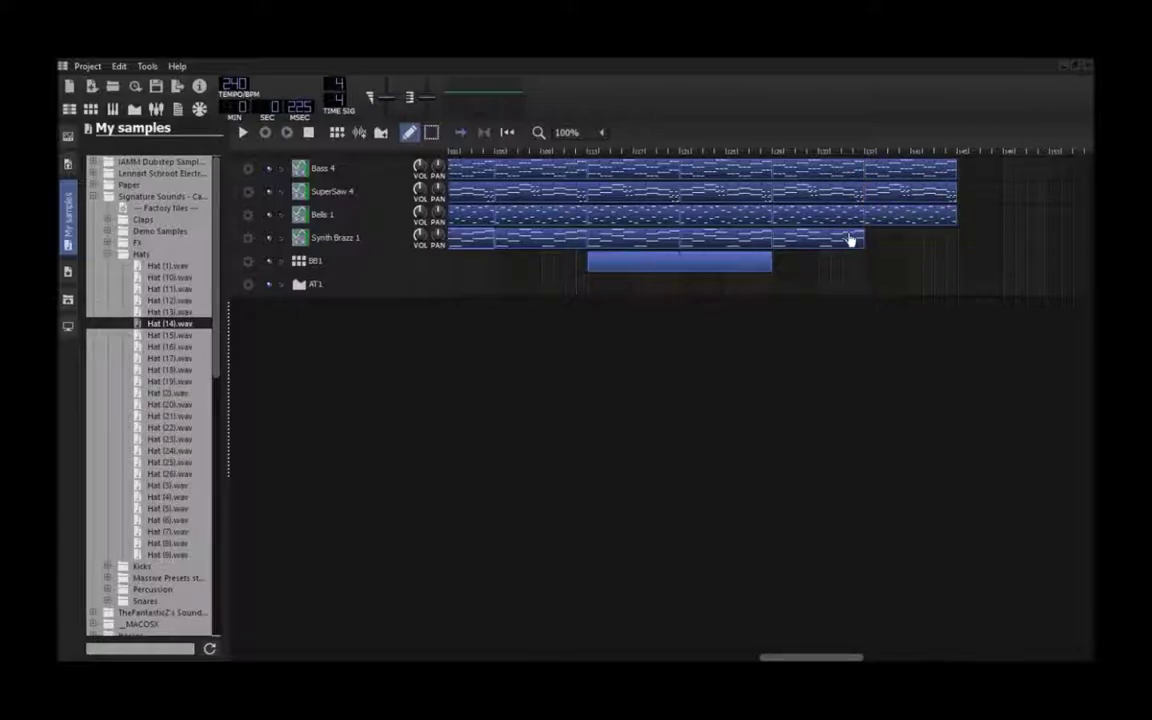
pyautogui.moveTo(785, 263); pyautogui.dragTo(956, 268)
pyautogui.rightClick(828, 277)
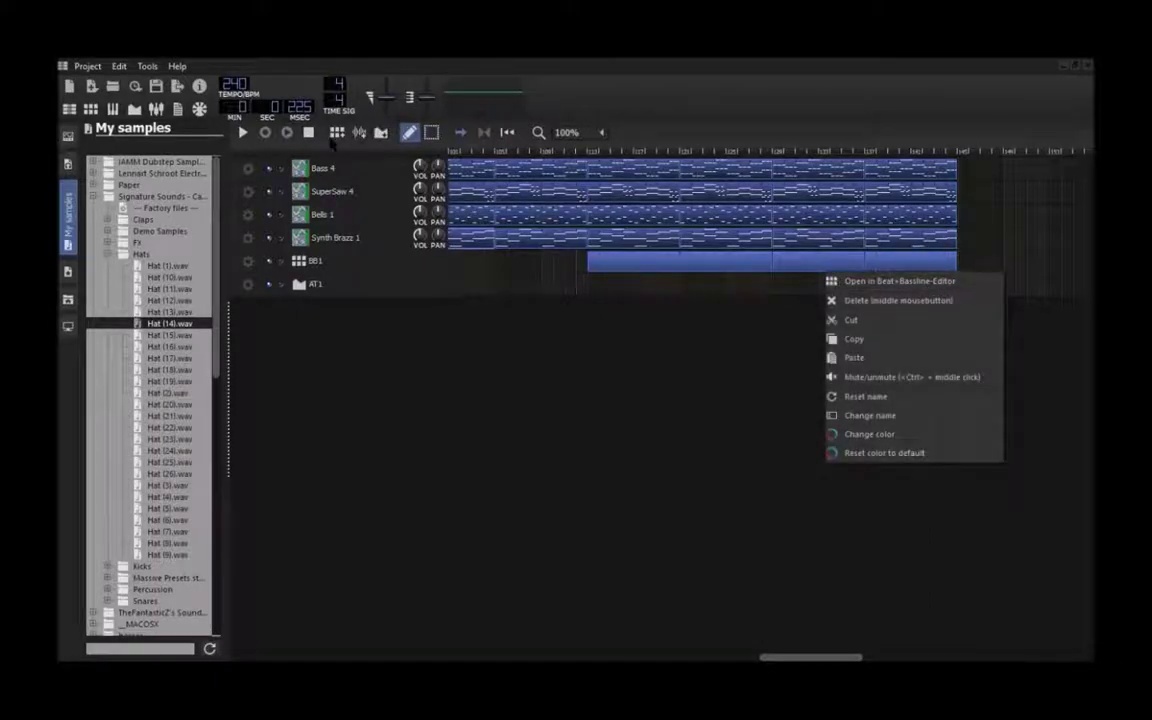
pyautogui.click(334, 138)
# Add a second beat/bassline track named BB2 with an eight-bar clip from bar 137 to 145
pyautogui.click(337, 132)
pyautogui.doubleClick(312, 284)
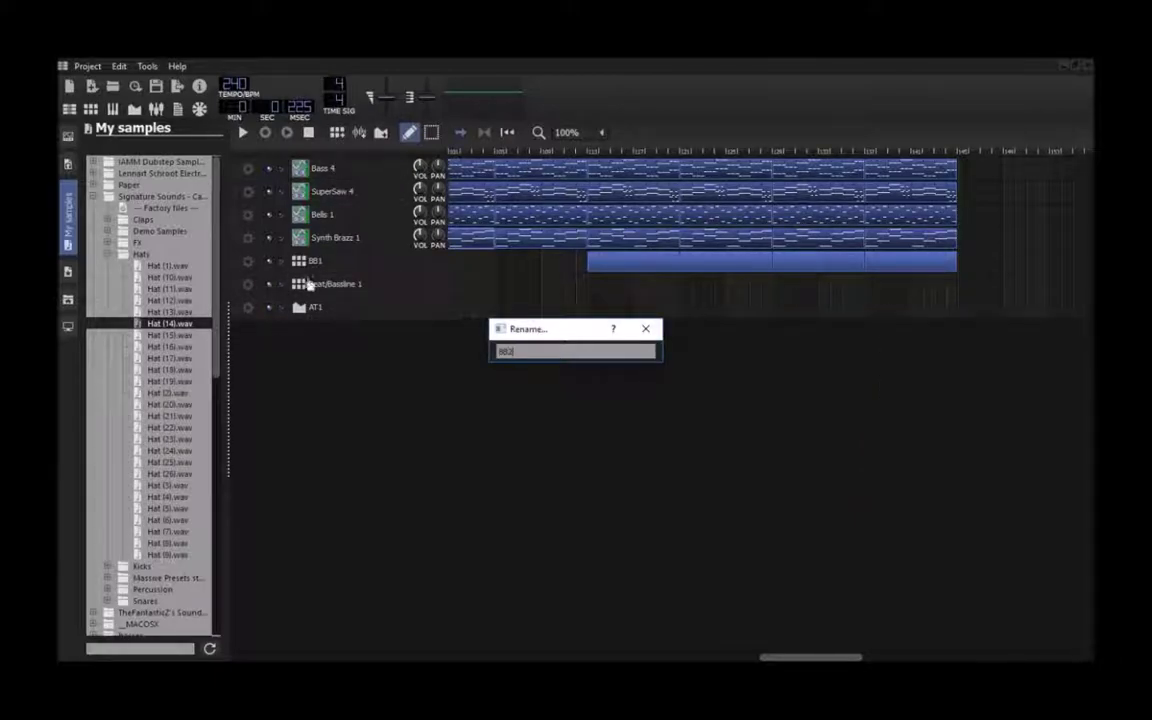
pyautogui.press('Return')
pyautogui.moveTo(778, 290); pyautogui.dragTo(955, 293)
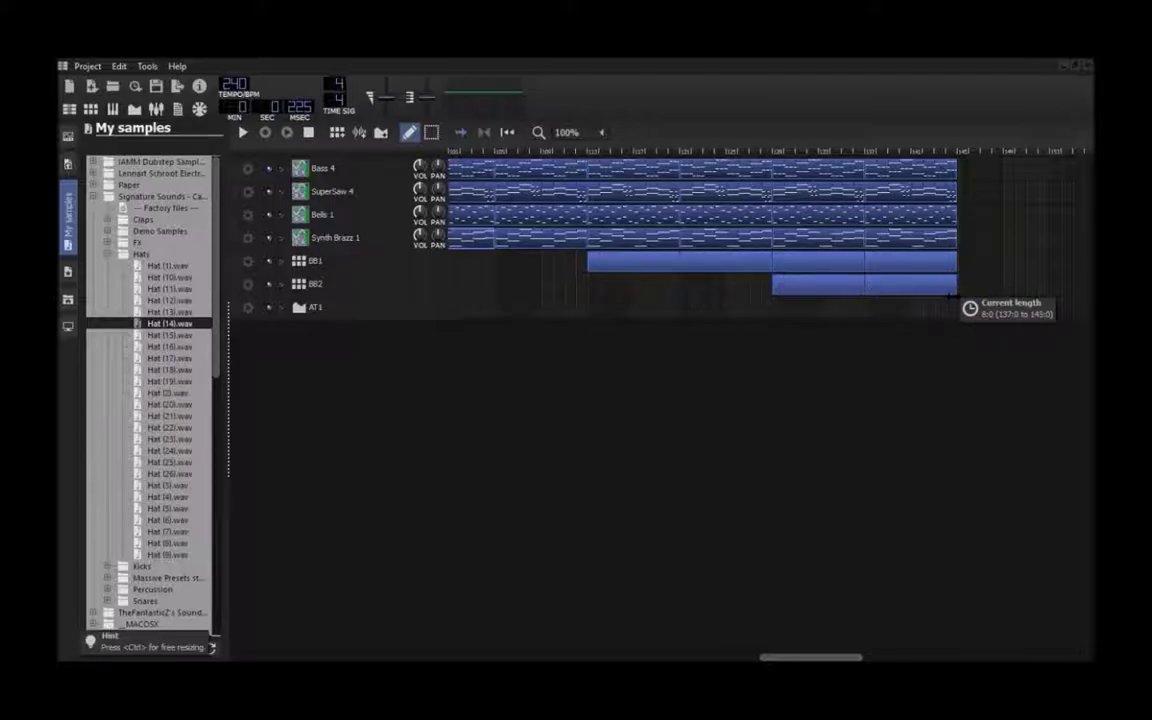
# Open the BB2 pattern and add LSE Ride 1.wav from the Lennart Schroot Rides folder with a hit on step 1
pyautogui.rightClick(952, 298)
pyautogui.click(952, 304)
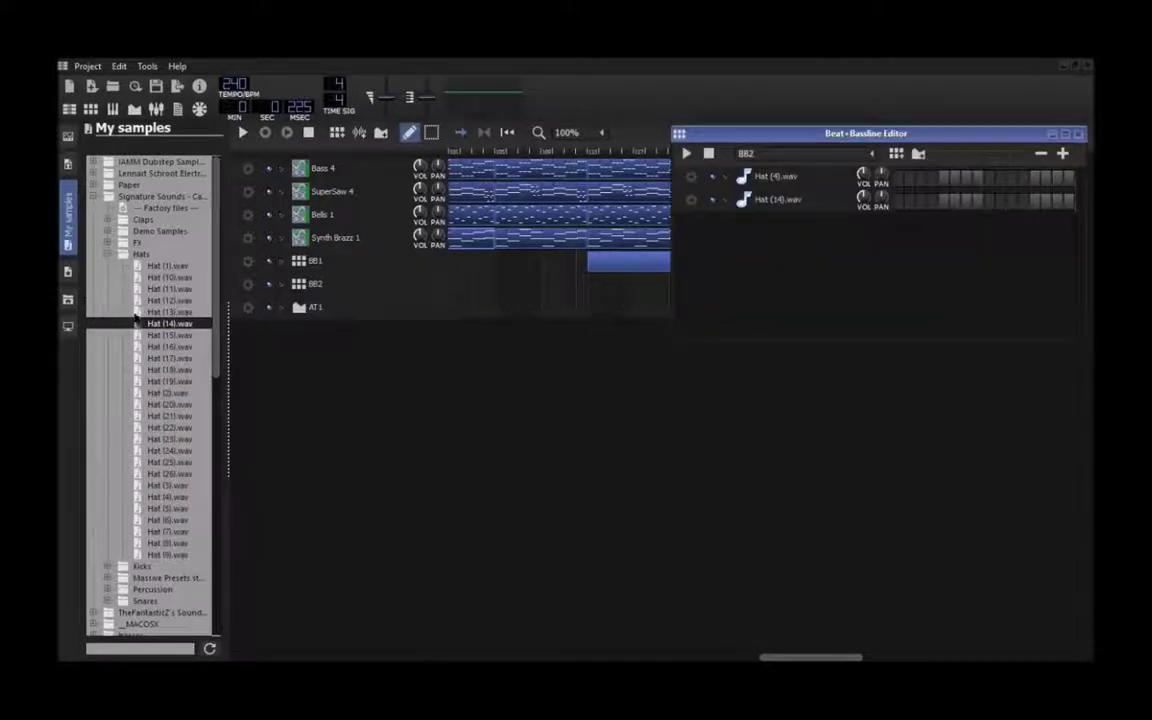
pyautogui.click(108, 255)
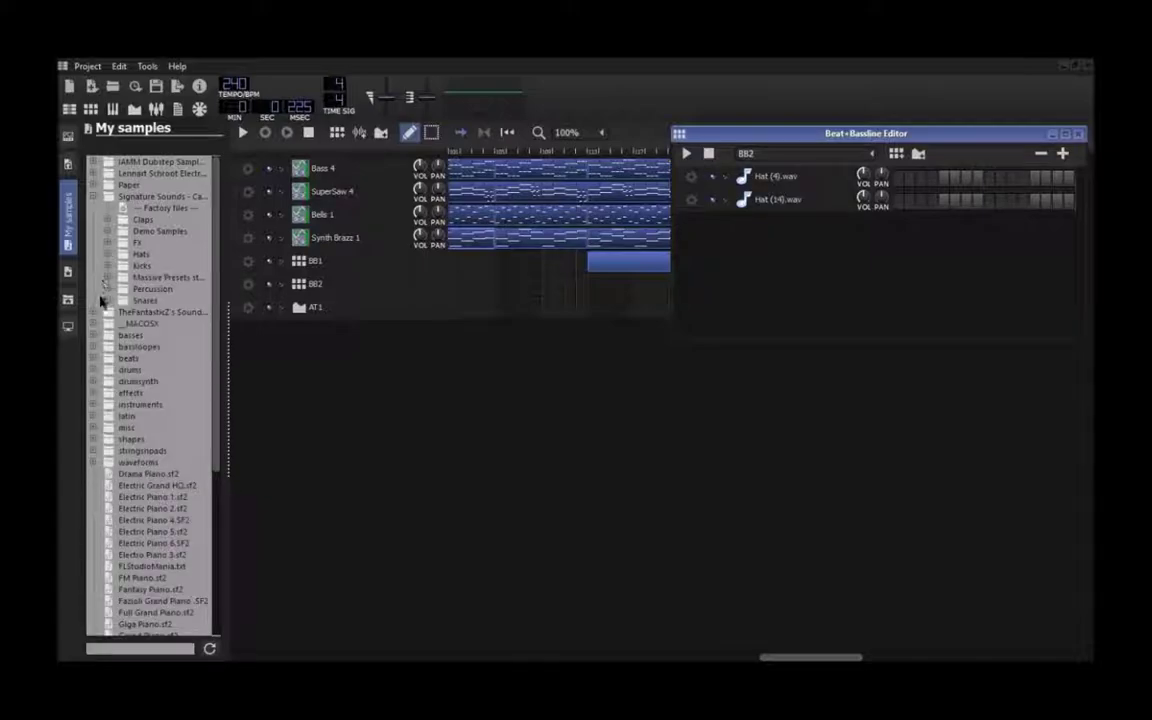
pyautogui.click(95, 198)
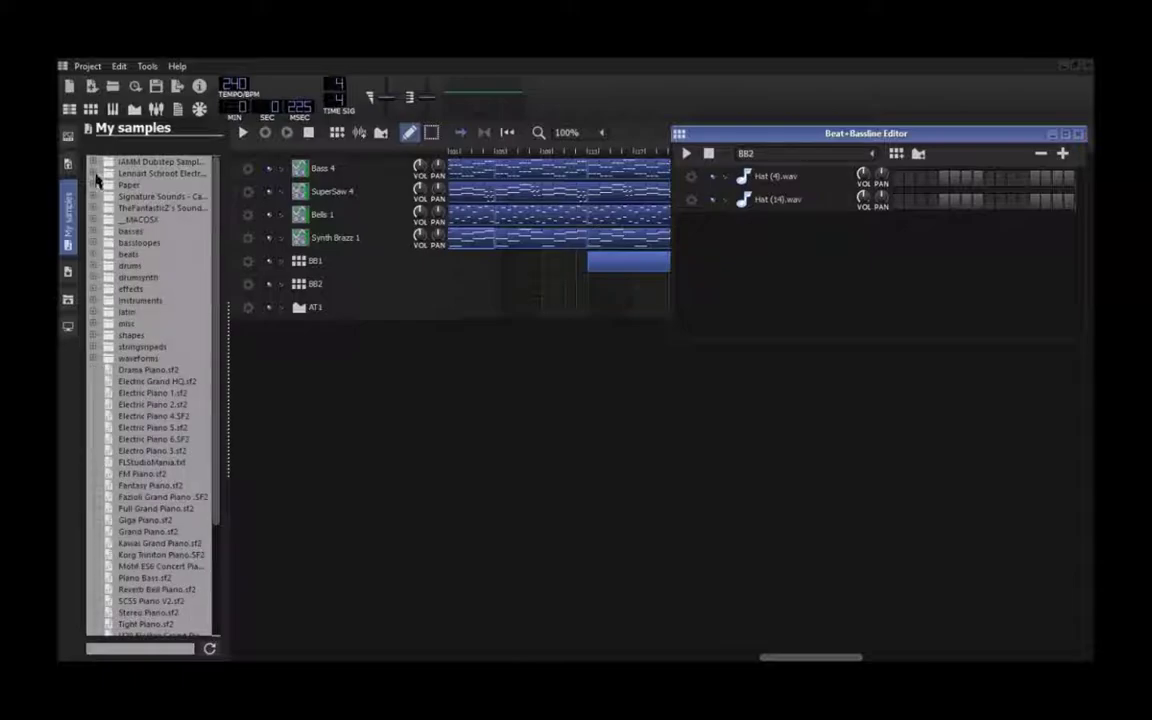
pyautogui.click(94, 174)
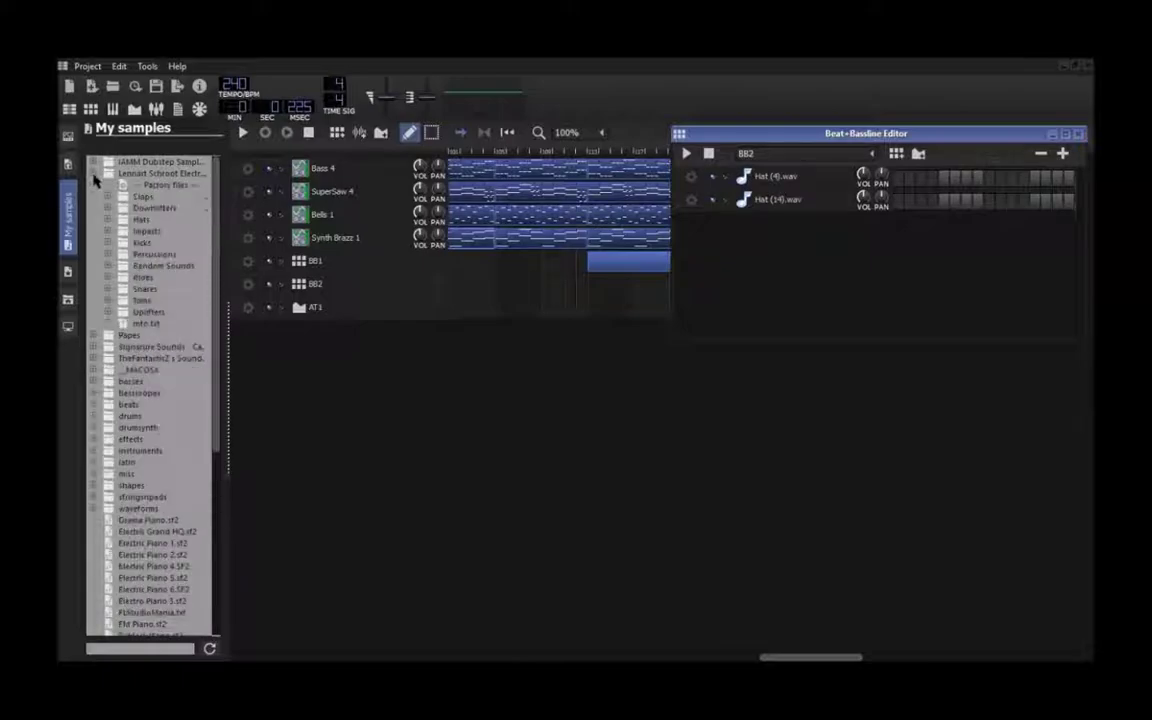
pyautogui.click(108, 277)
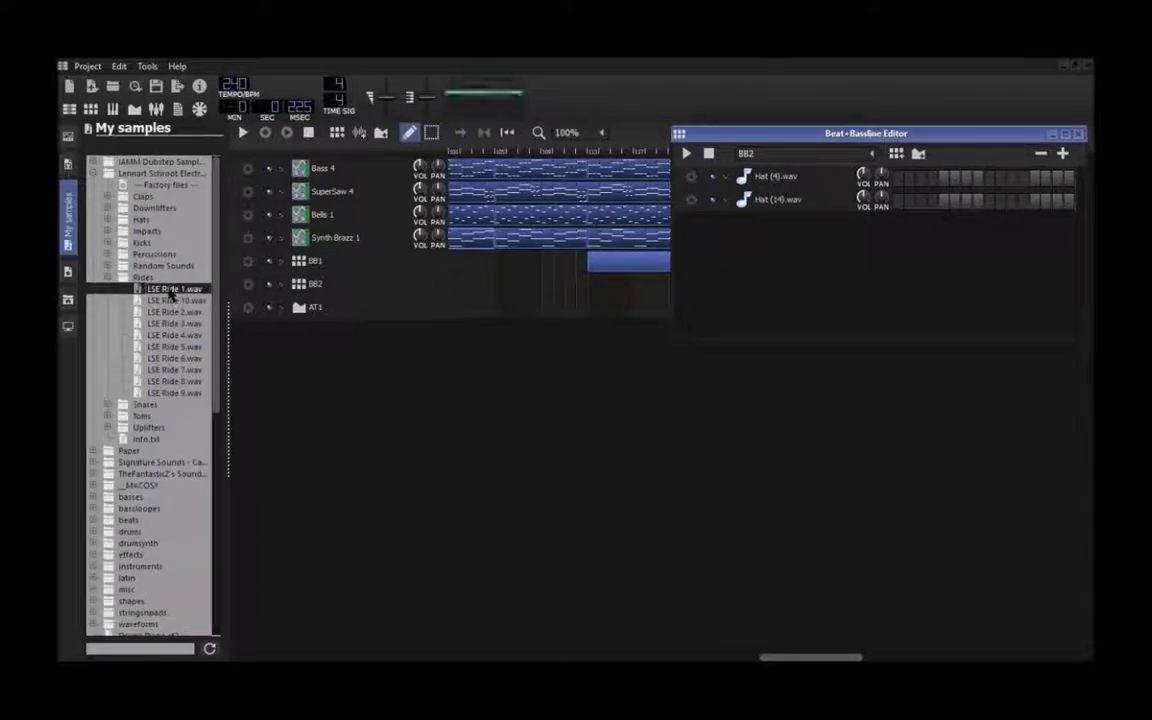
pyautogui.moveTo(168, 295); pyautogui.dragTo(739, 272)
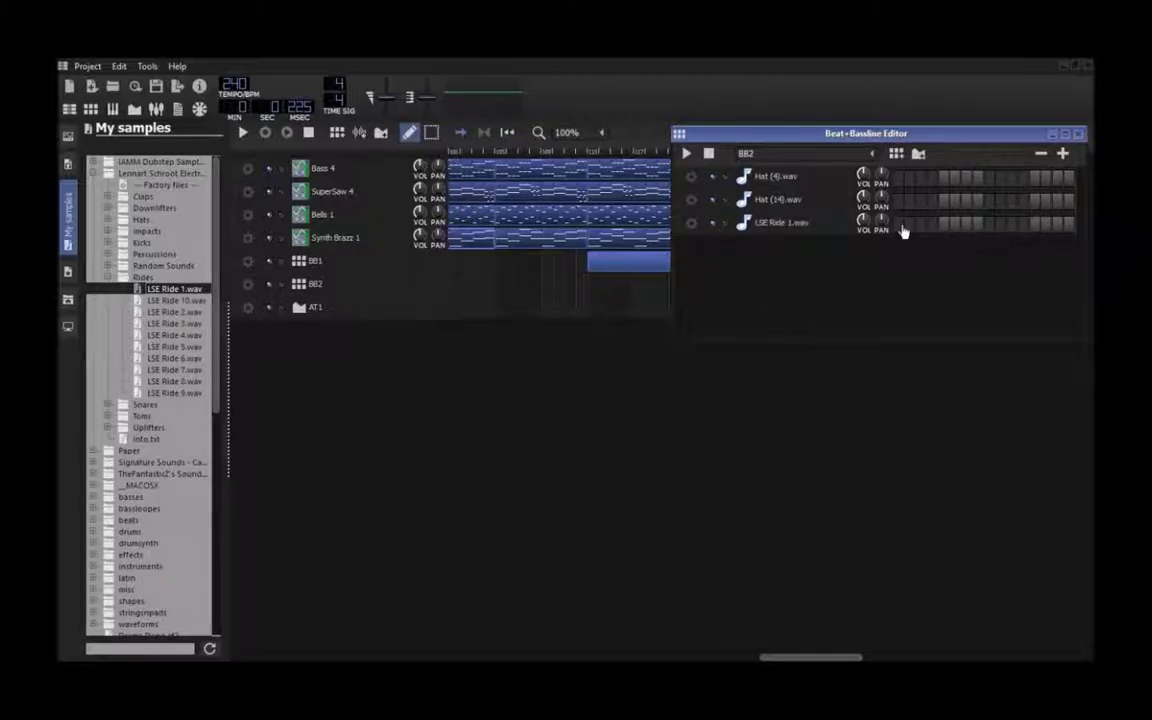
# Add LSE Snare 12.wav from the Snares folder to BB2 and place snare and ride hits on step 9
pyautogui.click(108, 278)
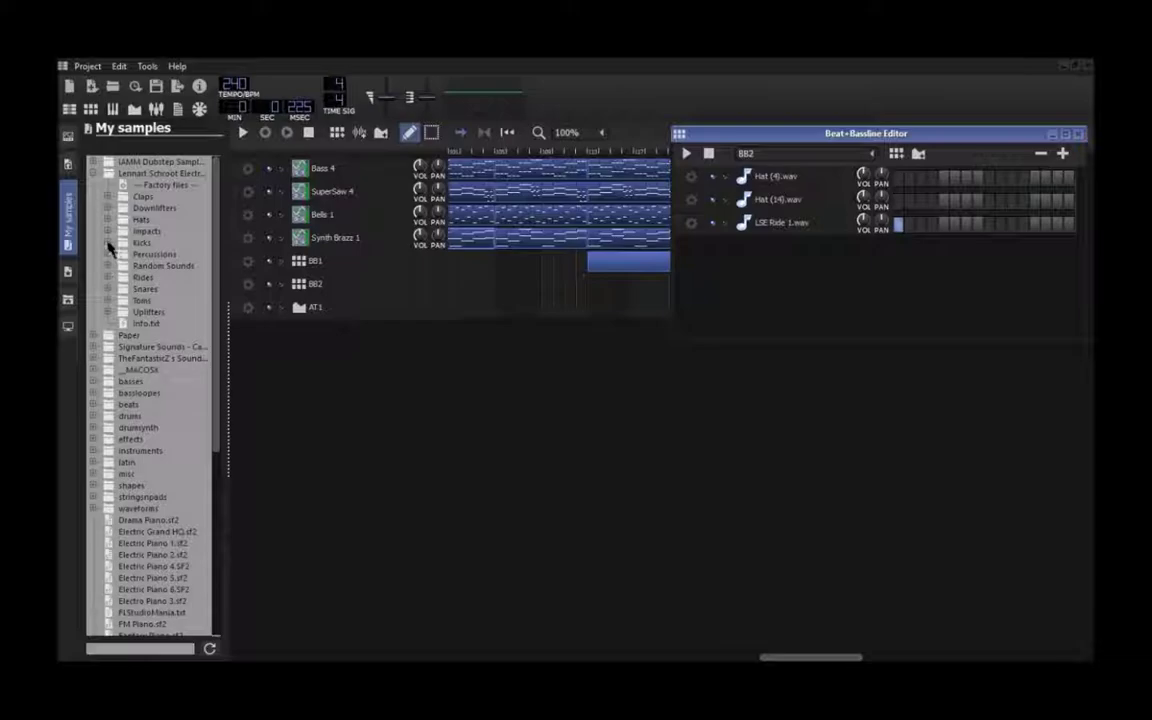
pyautogui.click(109, 290)
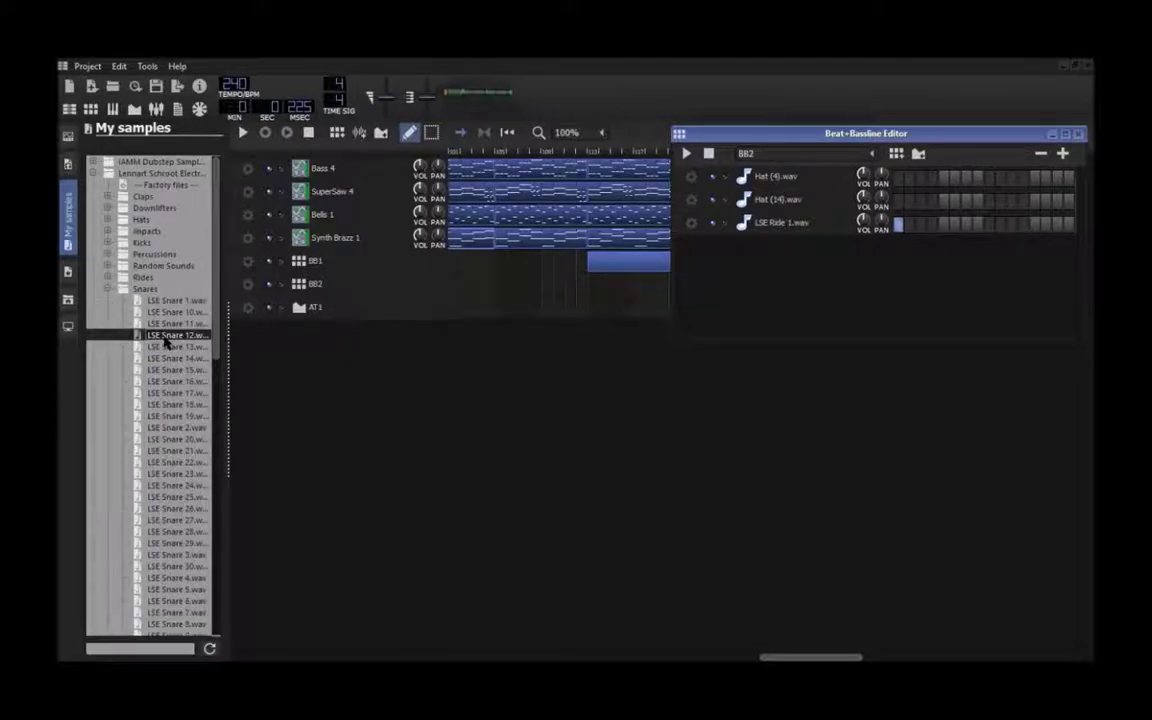
pyautogui.moveTo(175, 335); pyautogui.dragTo(995, 258)
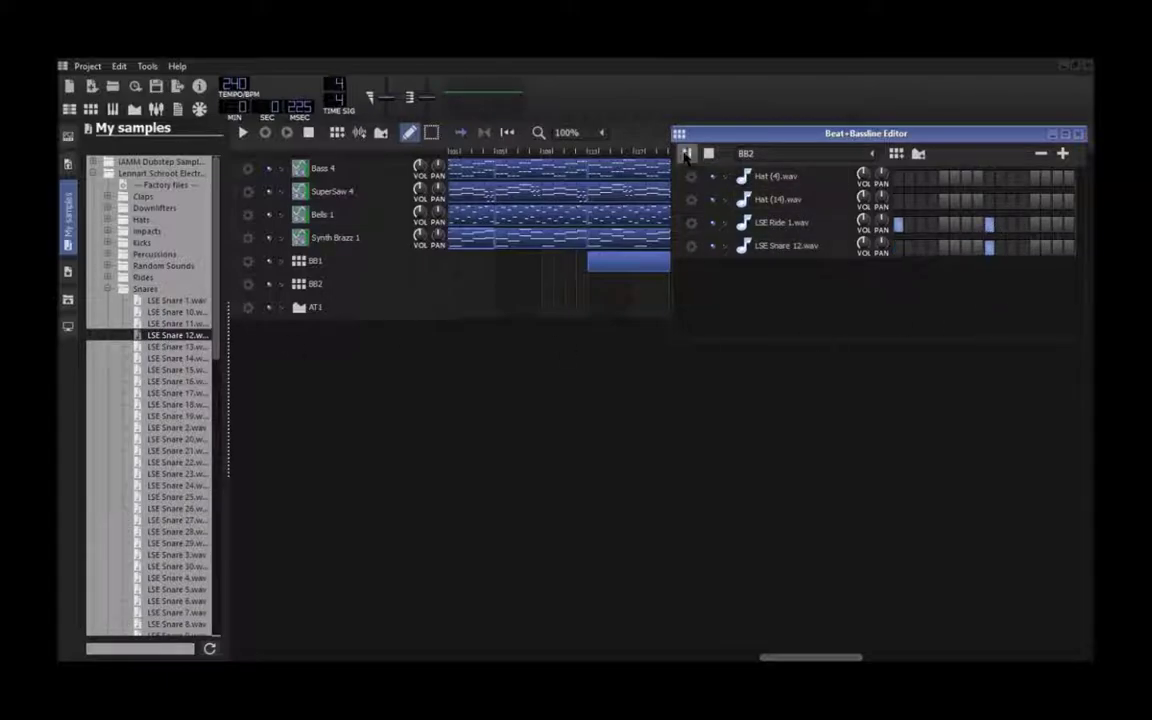
# Close the BB2 pattern and play the song from bar 129 to hear the ride and snare against the melody tracks
pyautogui.click(1078, 134)
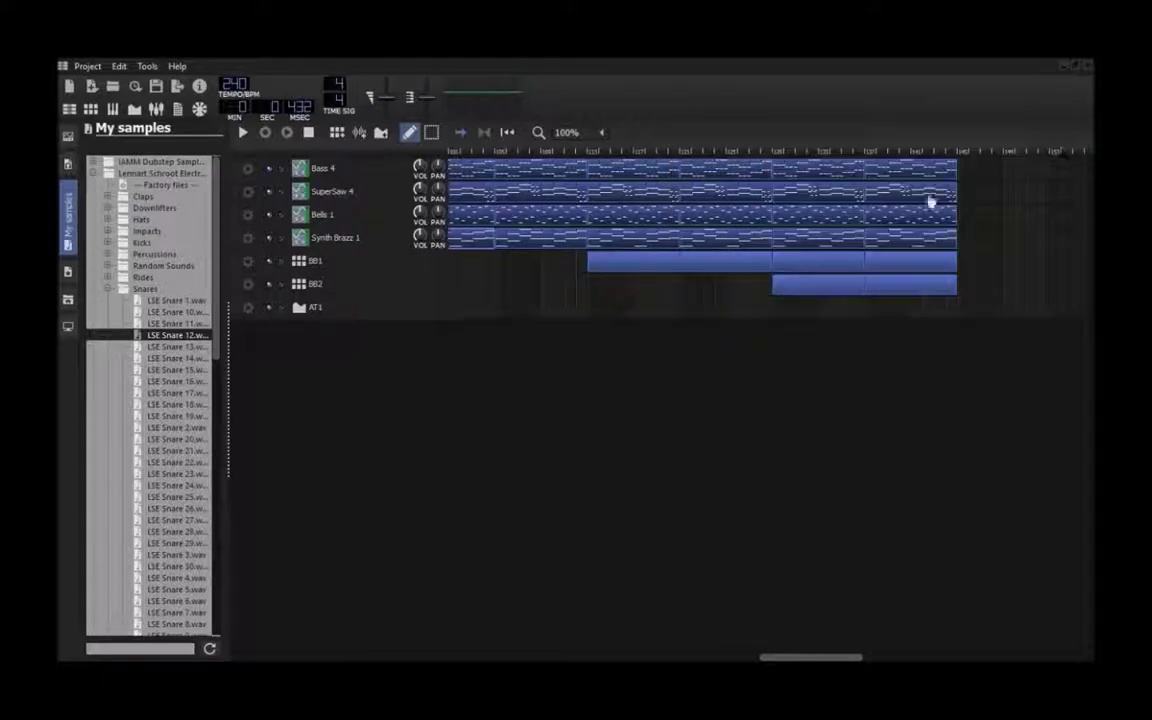
pyautogui.click(777, 154)
pyautogui.click(243, 133)
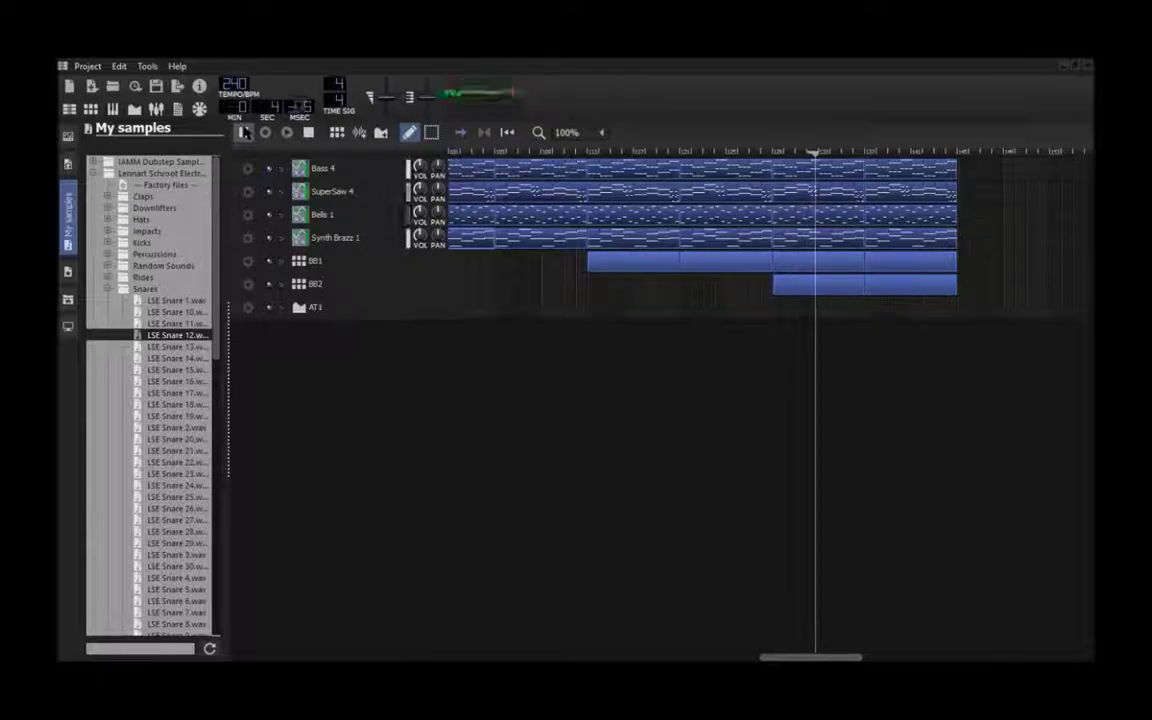
pyautogui.click(245, 133)
# Duplicate the Bass 4, SuperSaw 4, Bells 1 and Synth Brazz 1 clips up to bar 161 and continue BB1 and BB2 to match
pyautogui.moveTo(845, 657); pyautogui.dragTo(945, 657)
pyautogui.moveTo(714, 174); pyautogui.dragTo(756, 197)
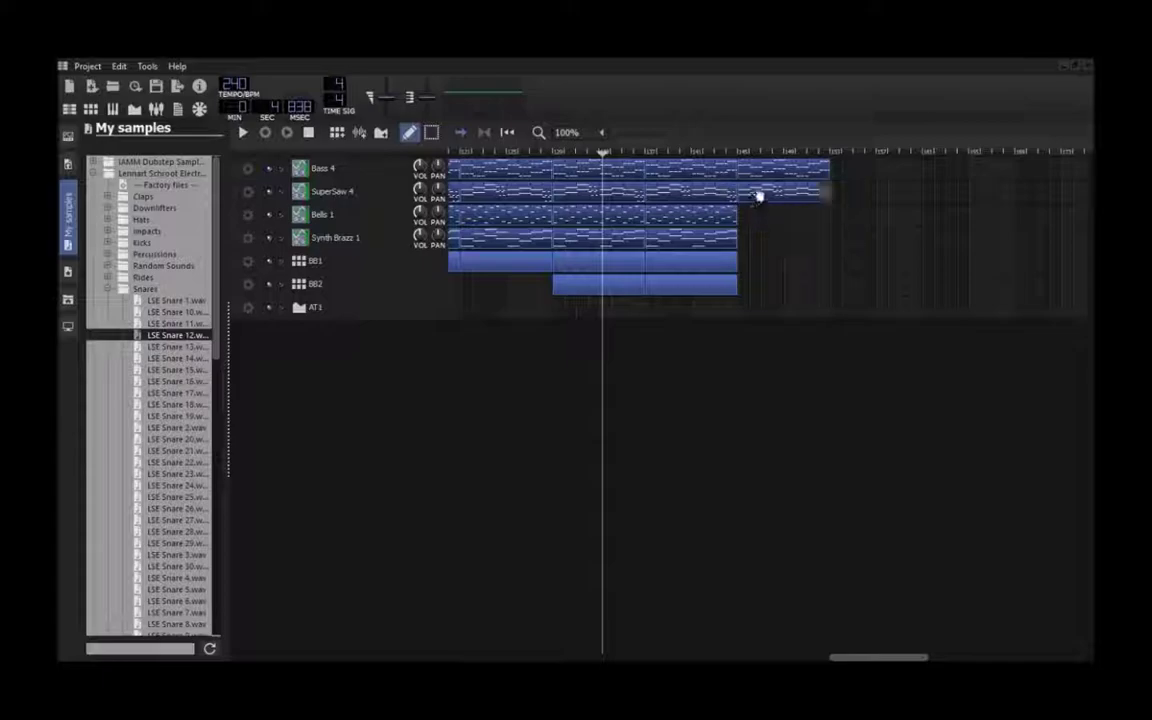
pyautogui.moveTo(838, 178); pyautogui.dragTo(833, 188)
pyautogui.moveTo(743, 222); pyautogui.dragTo(746, 217)
pyautogui.moveTo(792, 216); pyautogui.dragTo(836, 217)
pyautogui.moveTo(715, 238); pyautogui.dragTo(750, 239)
pyautogui.moveTo(795, 238); pyautogui.dragTo(832, 238)
pyautogui.moveTo(722, 263); pyautogui.dragTo(825, 286)
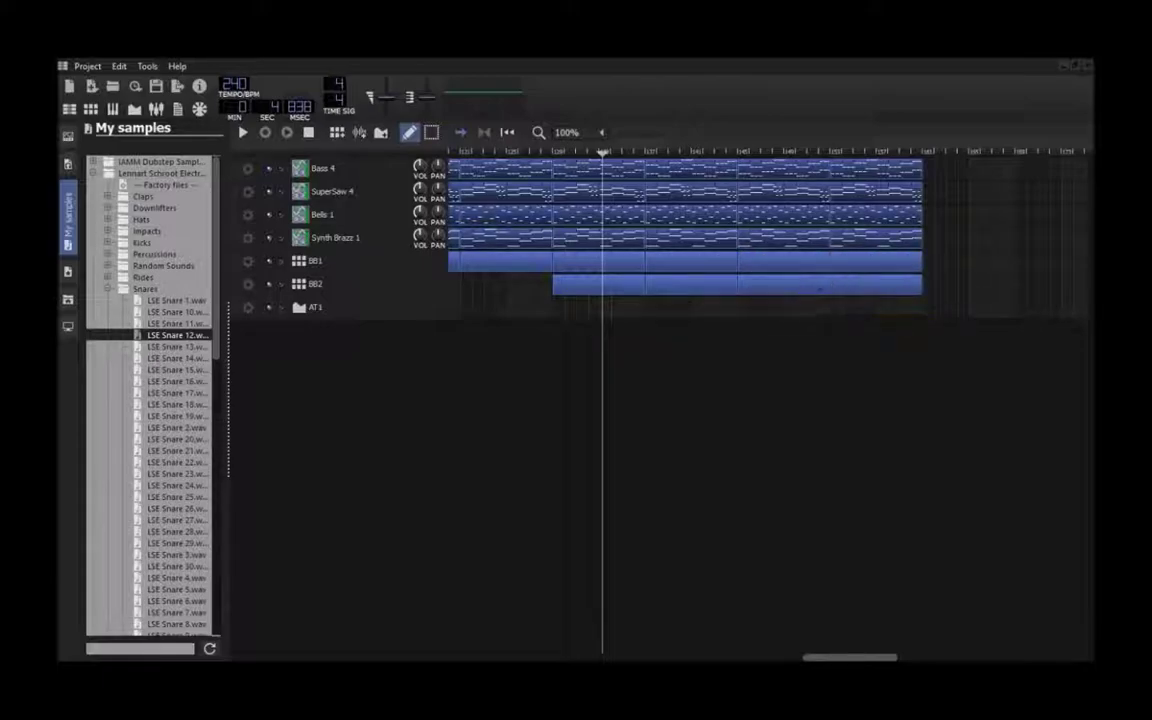
# Return the song position to the start and save the project
pyautogui.moveTo(853, 657); pyautogui.dragTo(279, 657)
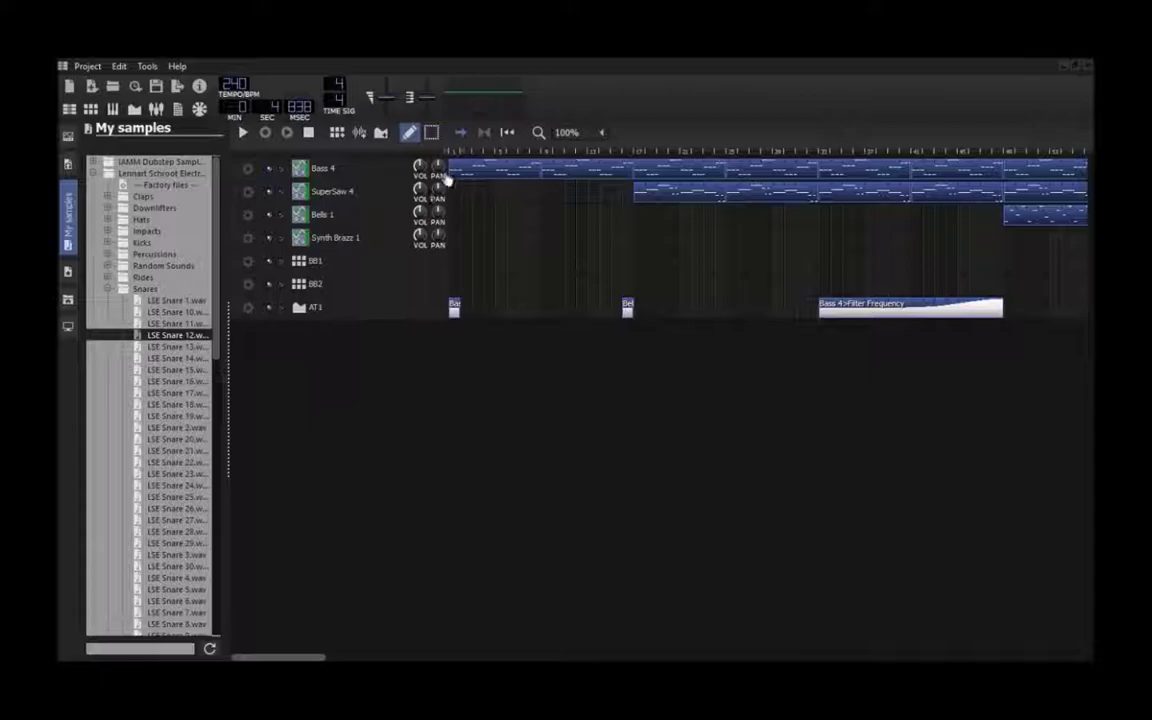
pyautogui.click(87, 66)
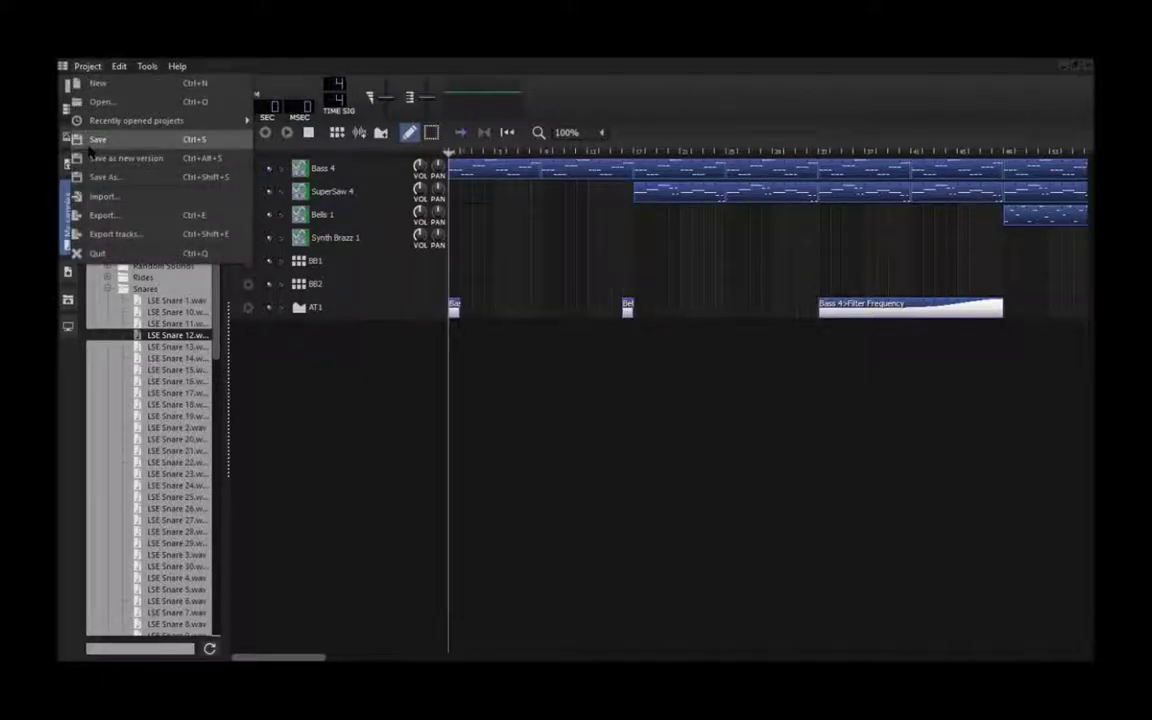
pyautogui.click(100, 139)
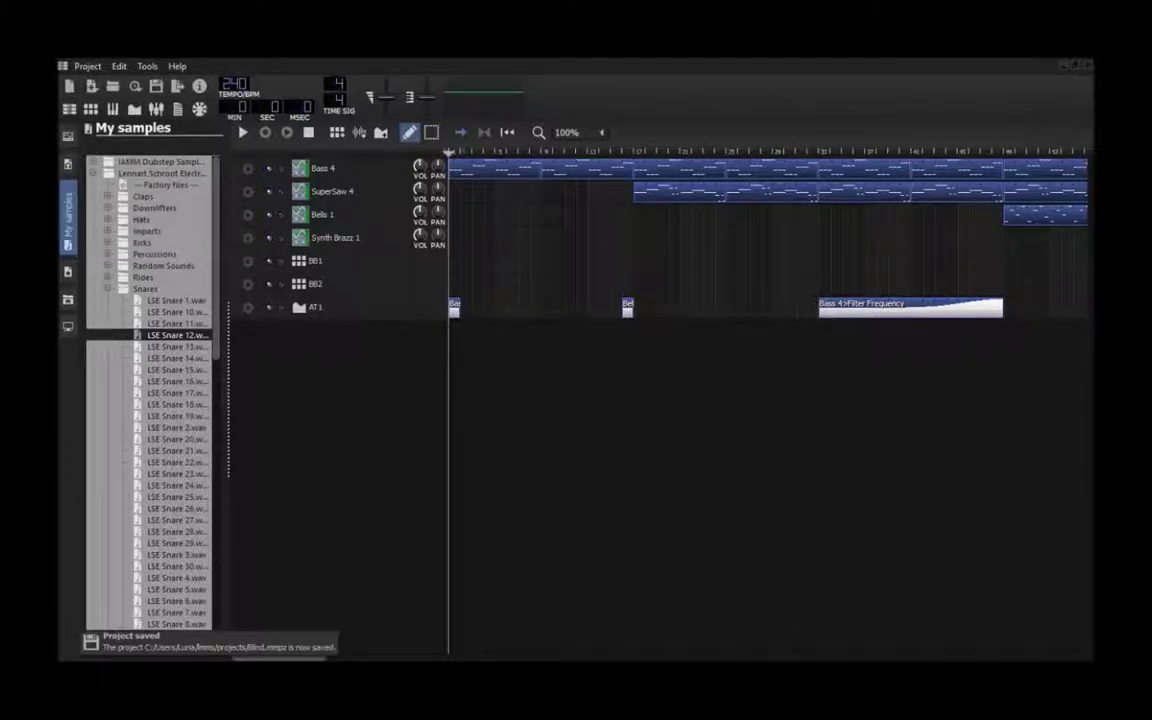
# Play the whole song from the start and check the BB1 hat pattern during playback
pyautogui.moveTo(712, 672)
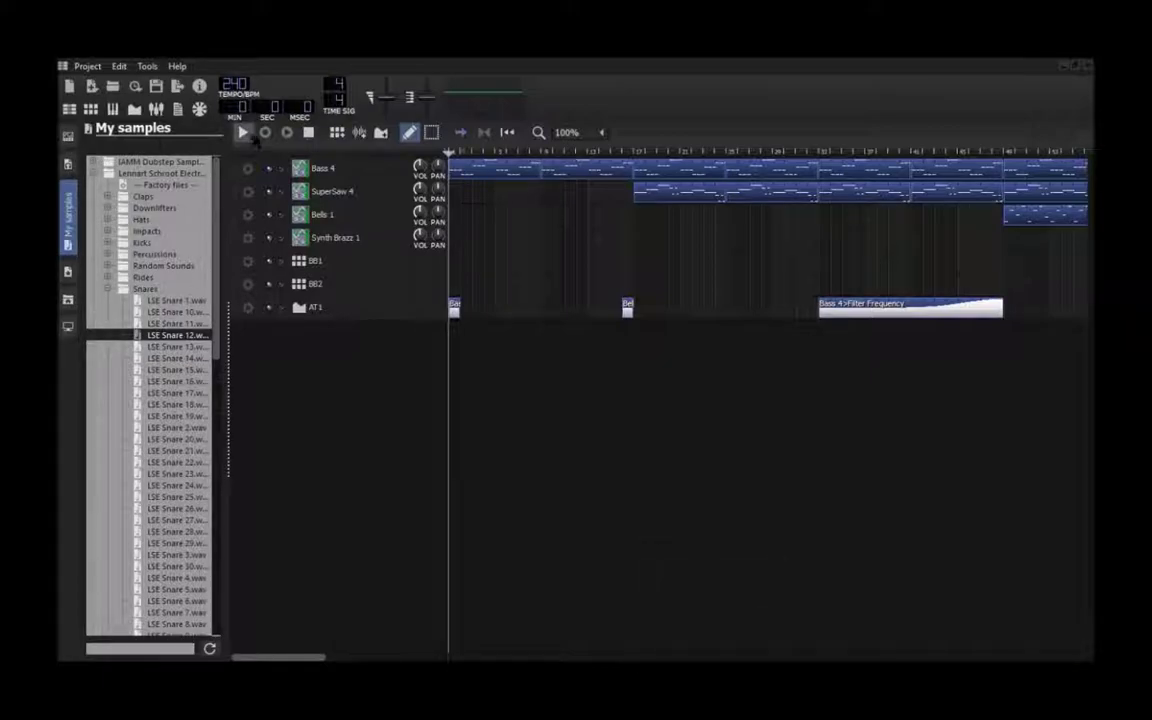
pyautogui.click(243, 134)
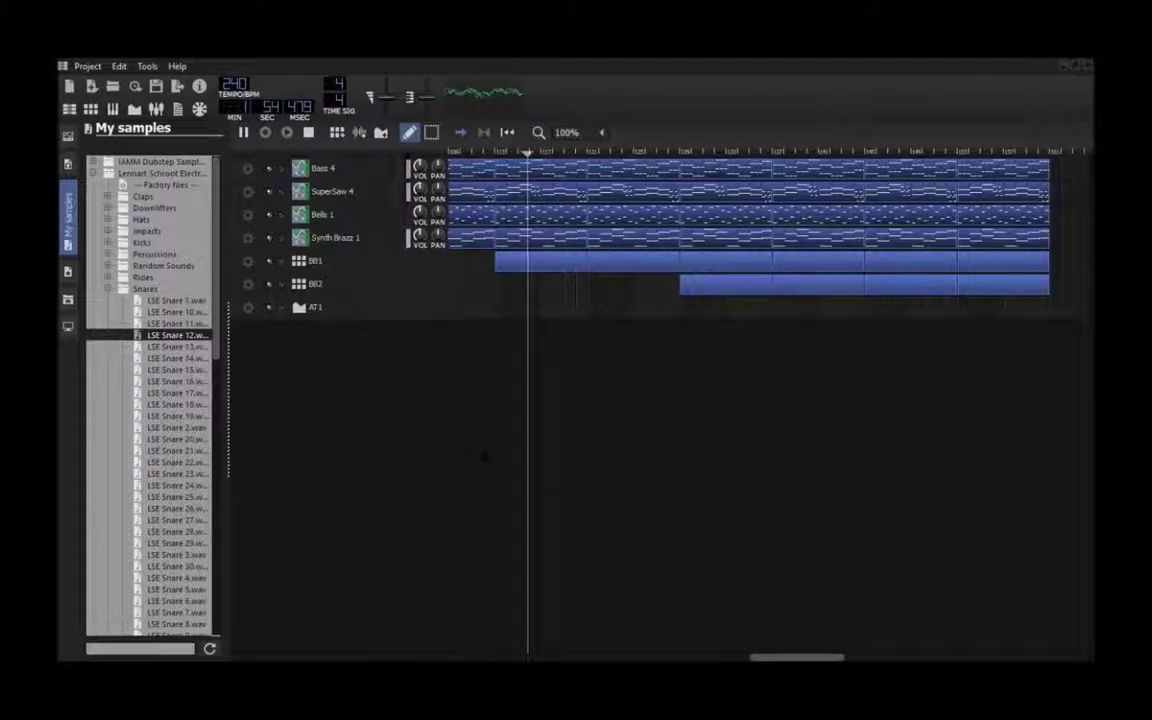
pyautogui.doubleClick(576, 260)
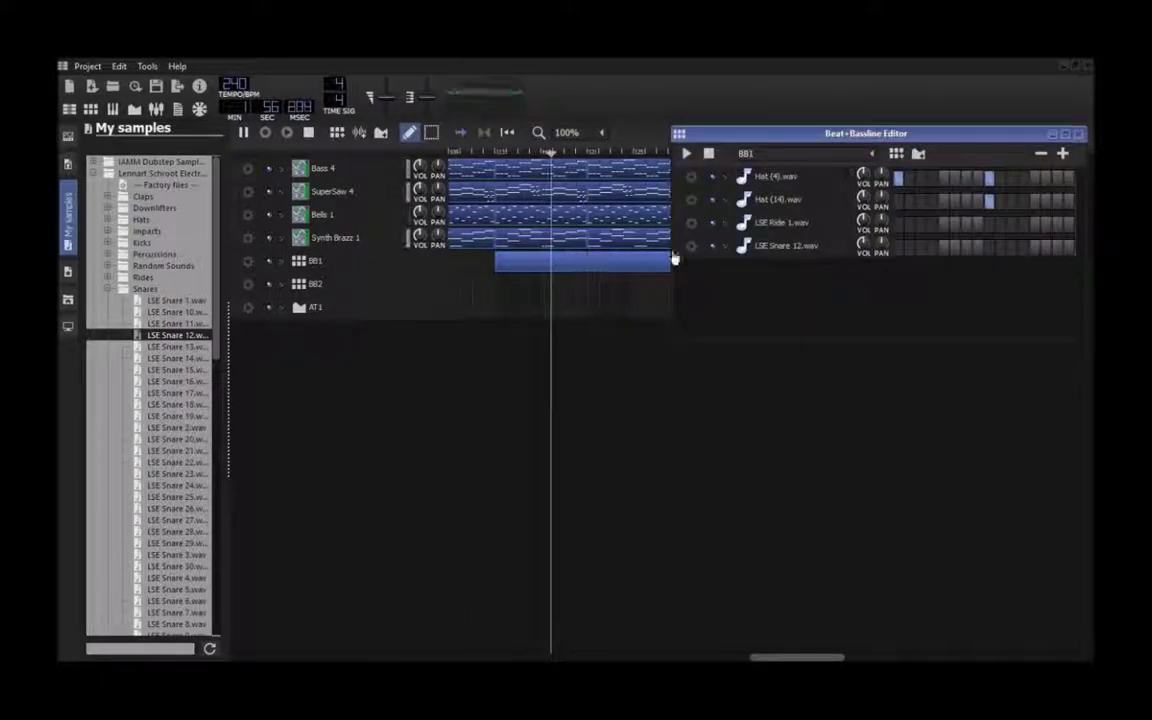
pyautogui.click(1079, 136)
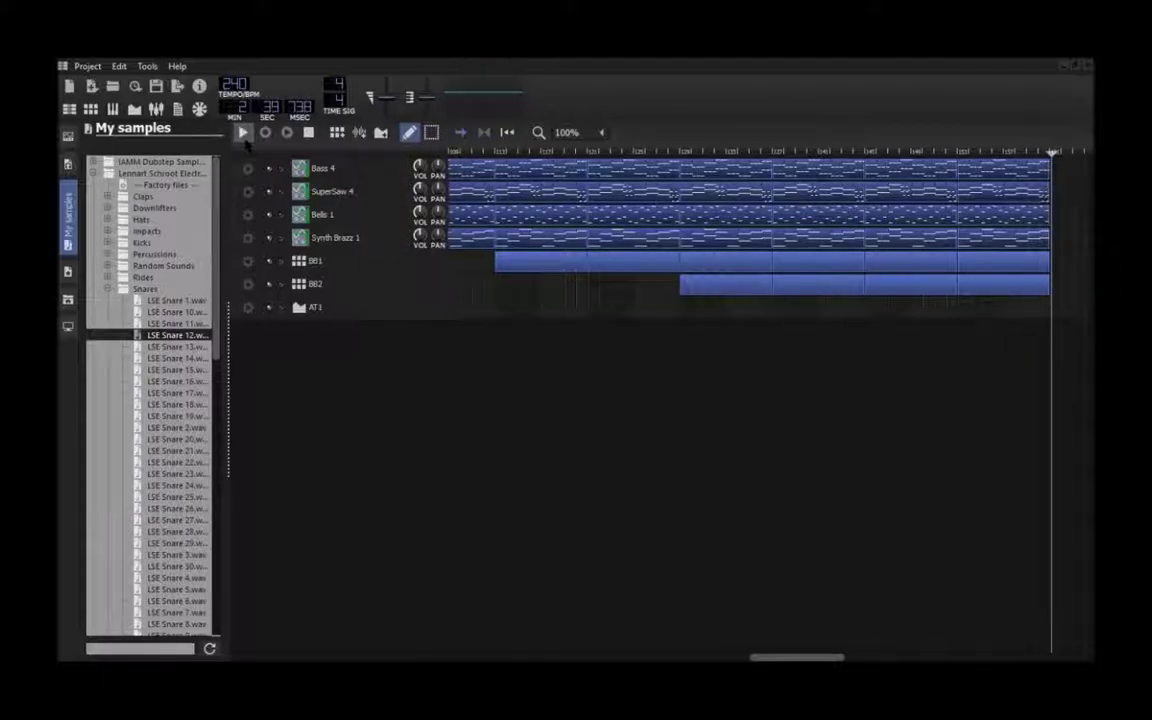
# Turn on the loop points, move the playhead back to bar 1 and save the project again
pyautogui.moveTo(791, 657); pyautogui.dragTo(863, 658)
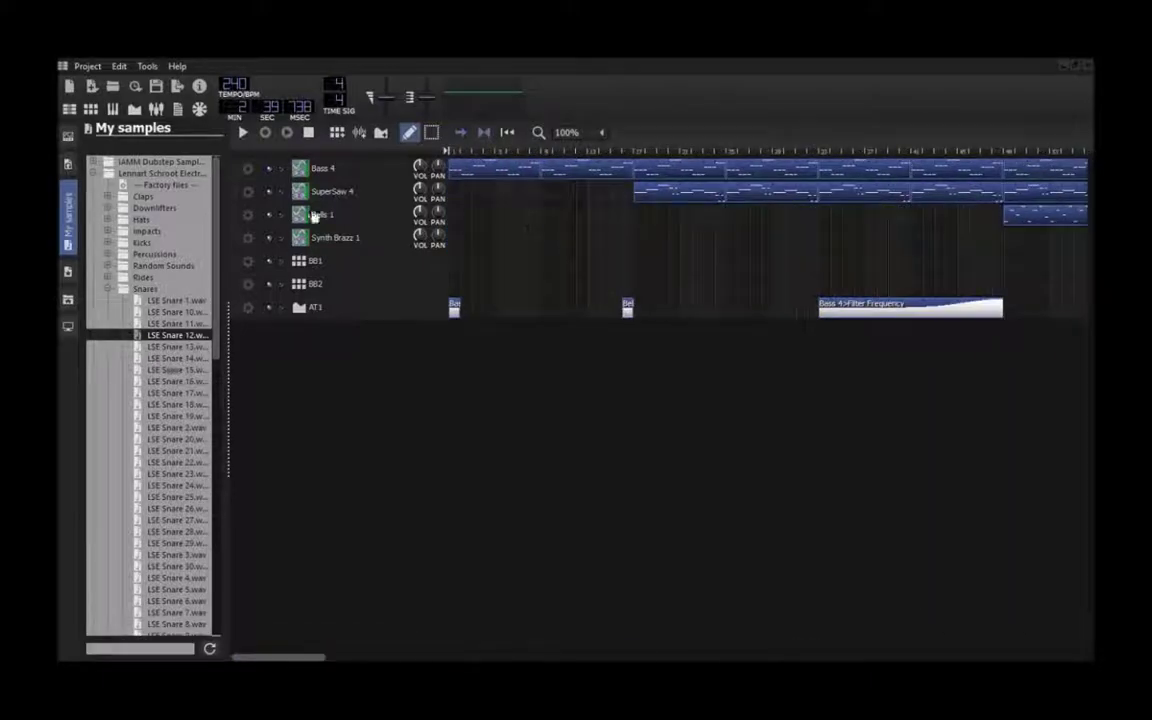
pyautogui.click(448, 151)
pyautogui.click(88, 66)
pyautogui.click(106, 142)
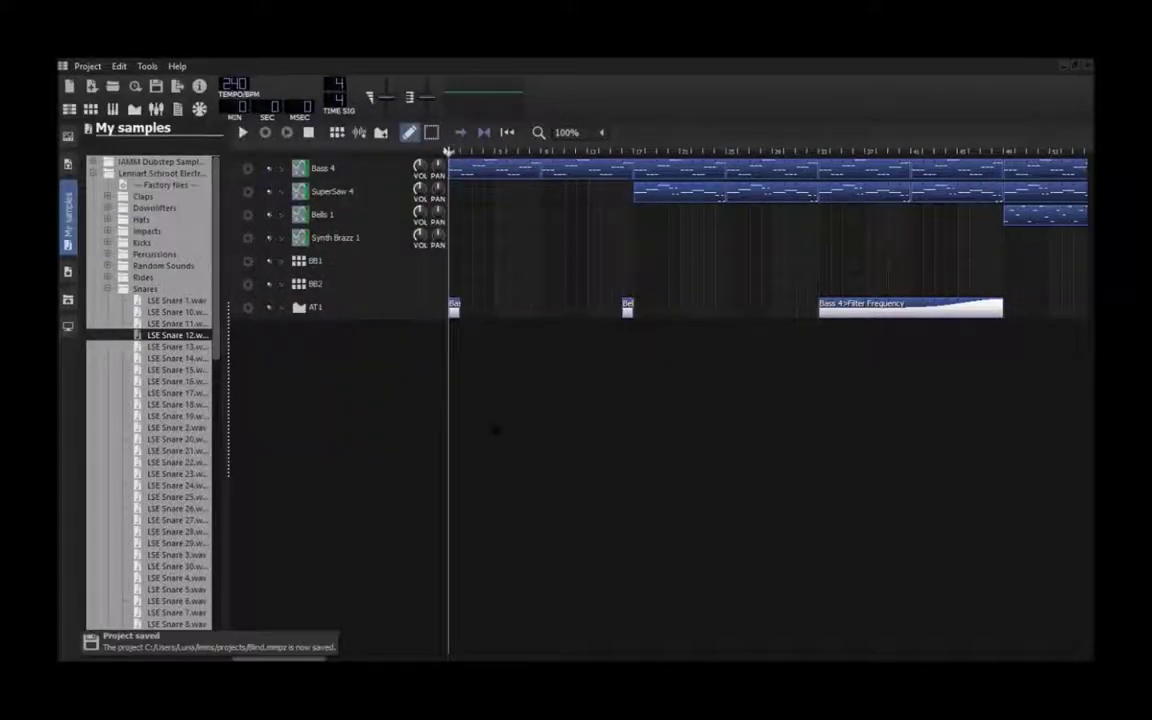